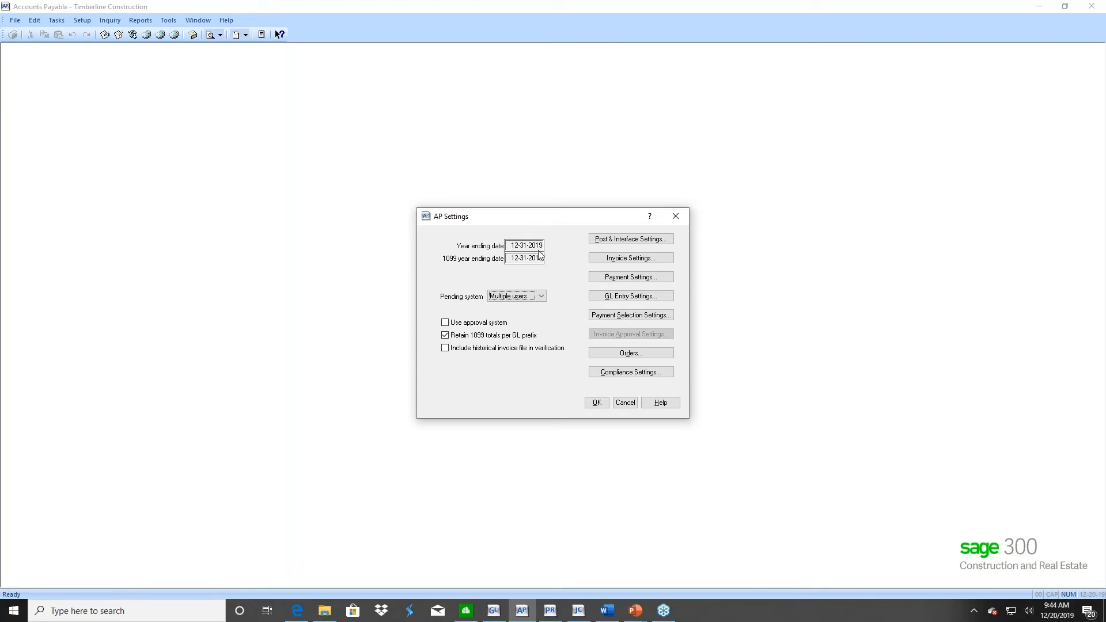
# Dismiss the AP settings, load A-1 Electric Company in Vendor Setup and review its 1099 settings and recipient tax ID fields without editing
pyautogui.click(625, 402)
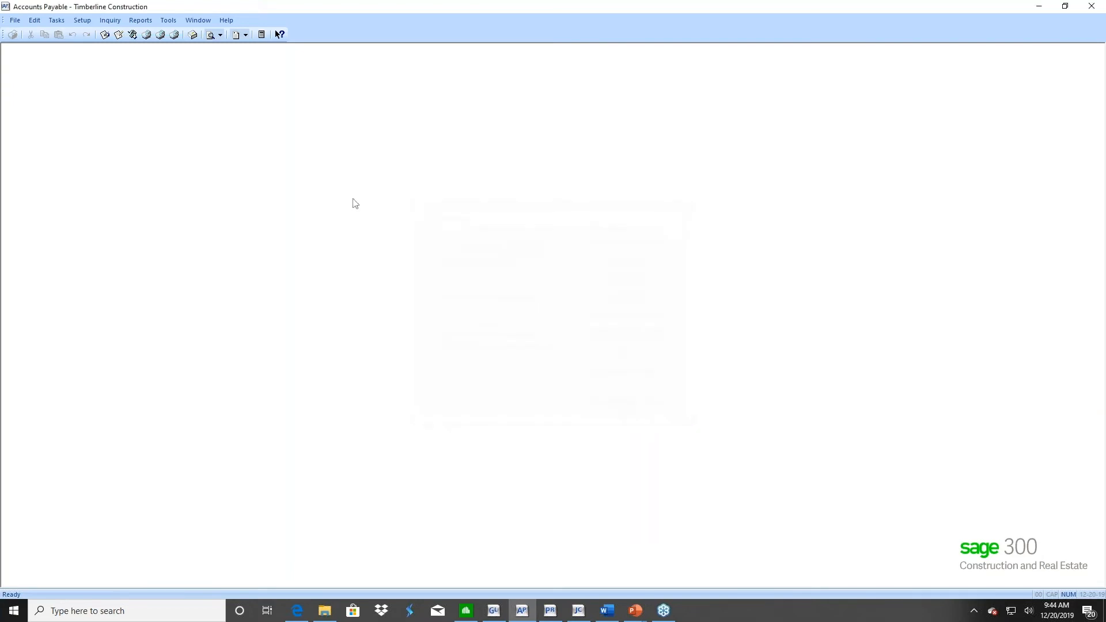
pyautogui.click(82, 20)
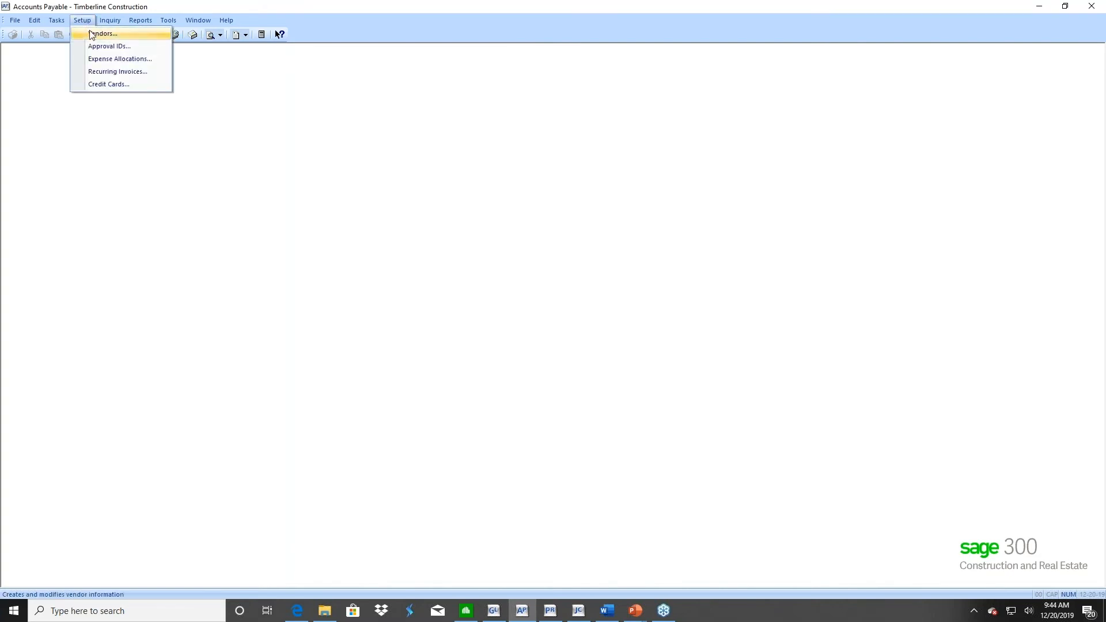
pyautogui.click(92, 35)
pyautogui.click(560, 442)
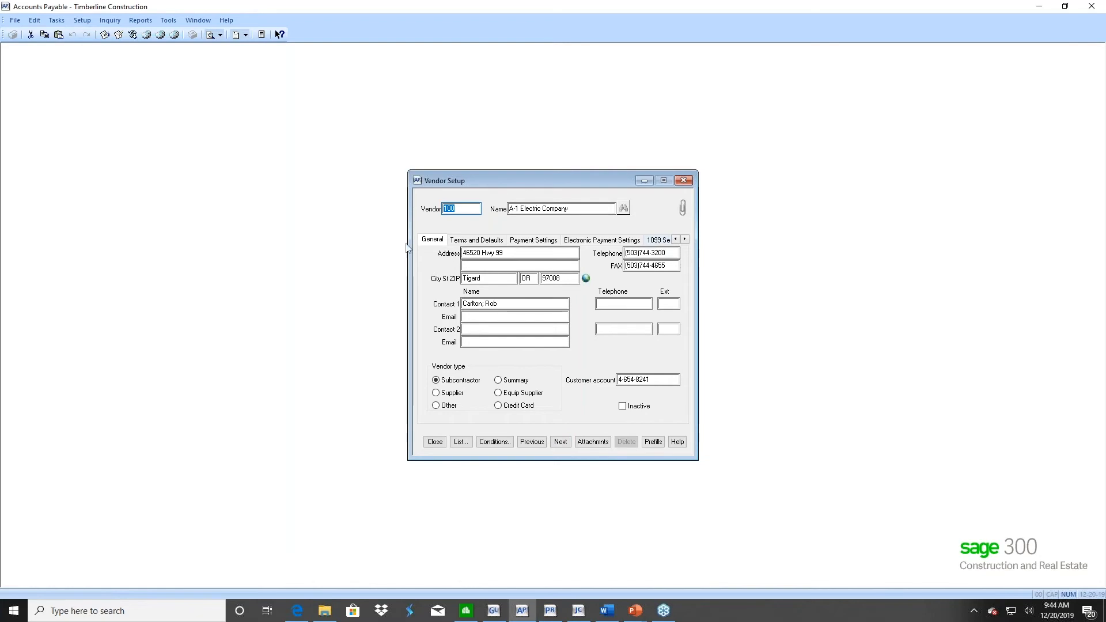
pyautogui.click(685, 239)
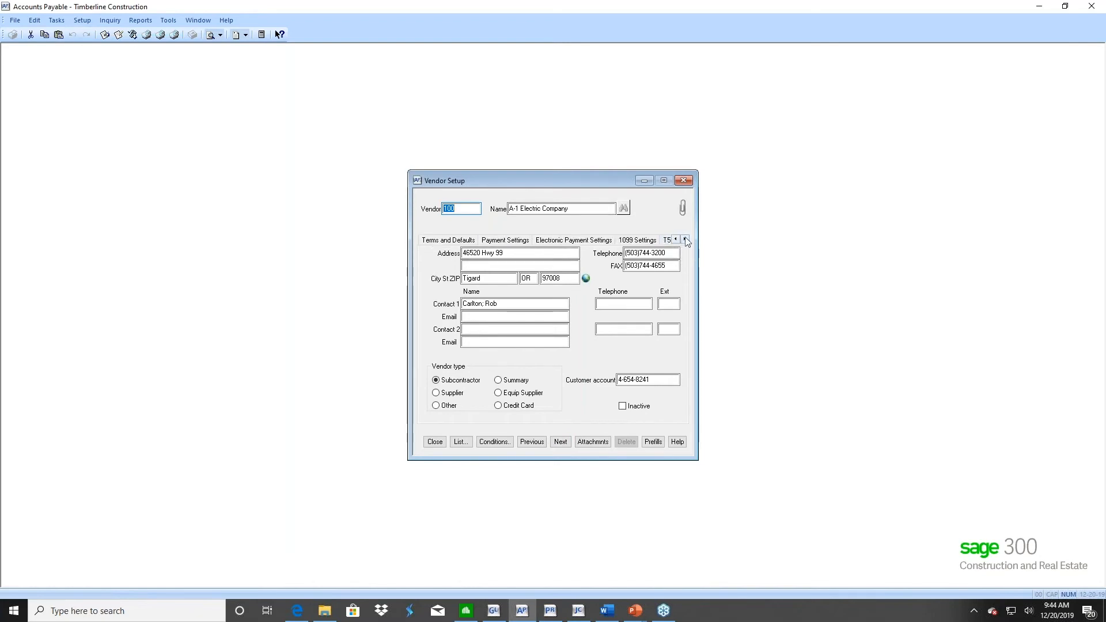
pyautogui.click(634, 241)
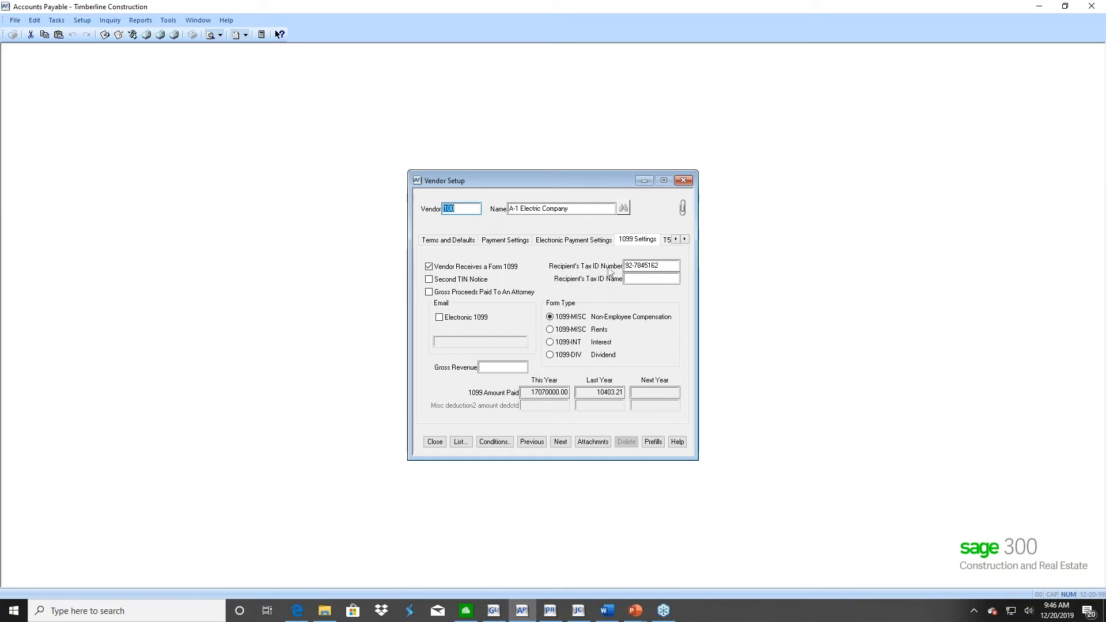
pyautogui.click(627, 267)
pyautogui.click(430, 444)
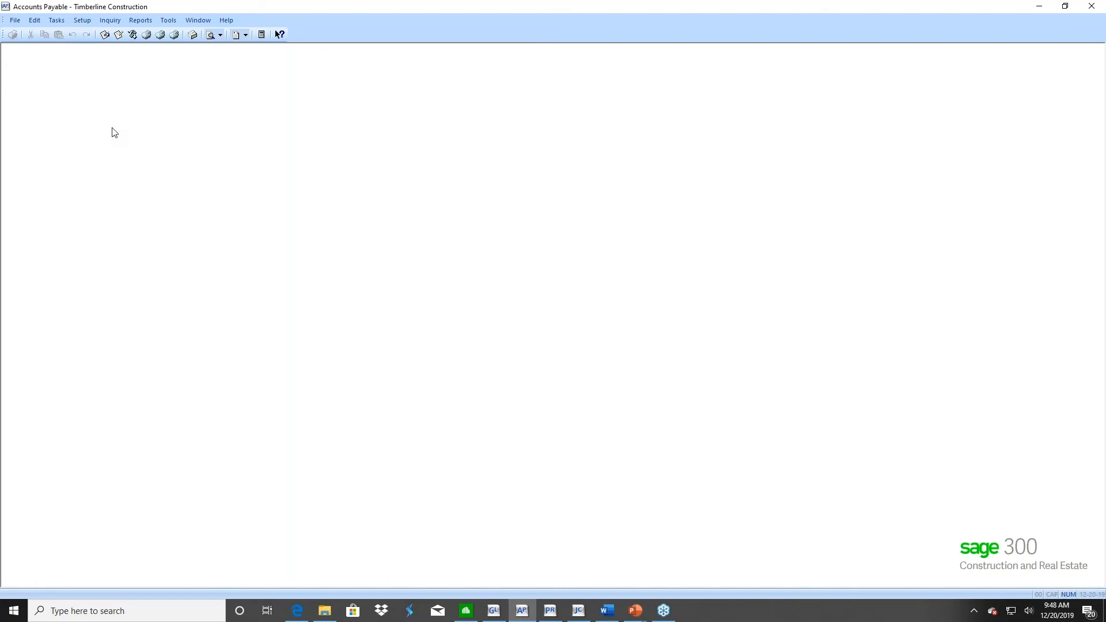
# Review the 1099 year ending date and 1099 totals per GL prefix option in the AP settings without saving changes
pyautogui.click(15, 22)
pyautogui.moveTo(91, 62)
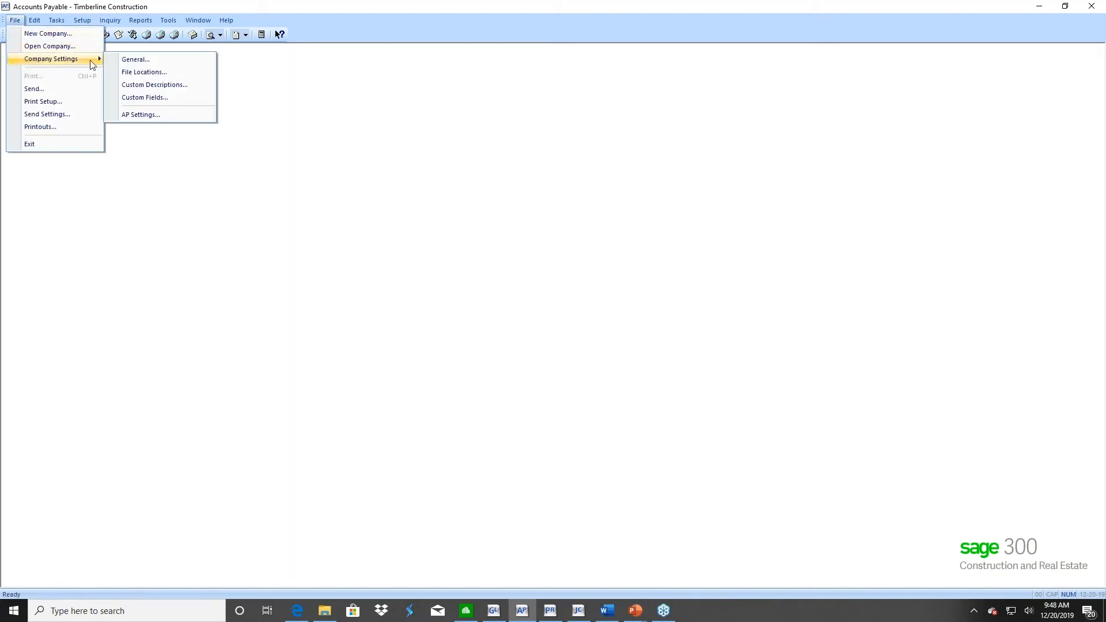
pyautogui.click(168, 114)
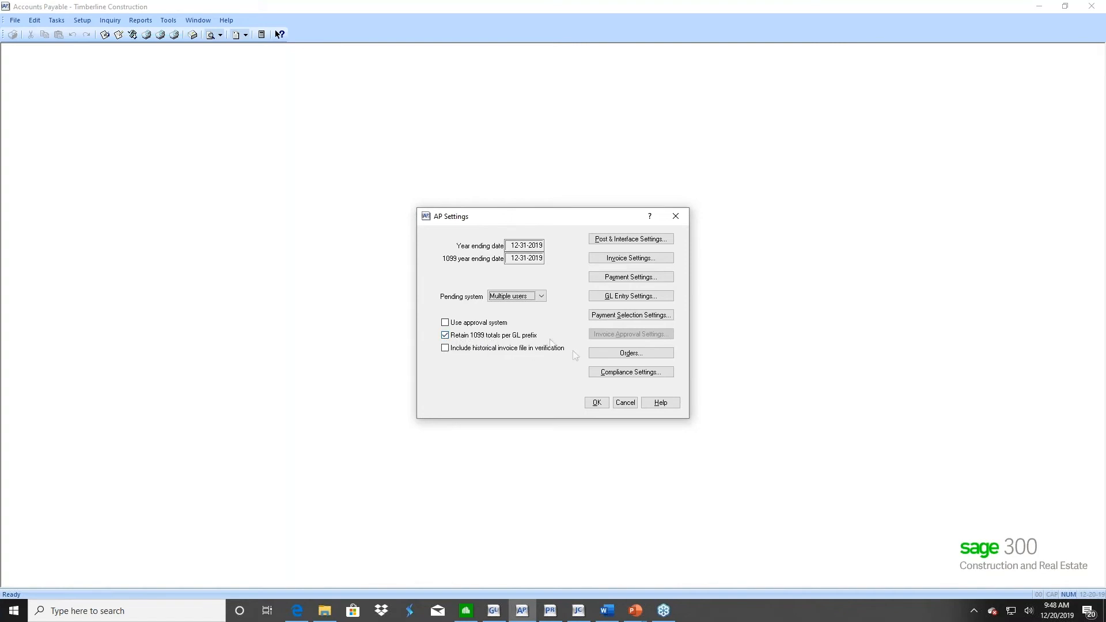
pyautogui.click(627, 405)
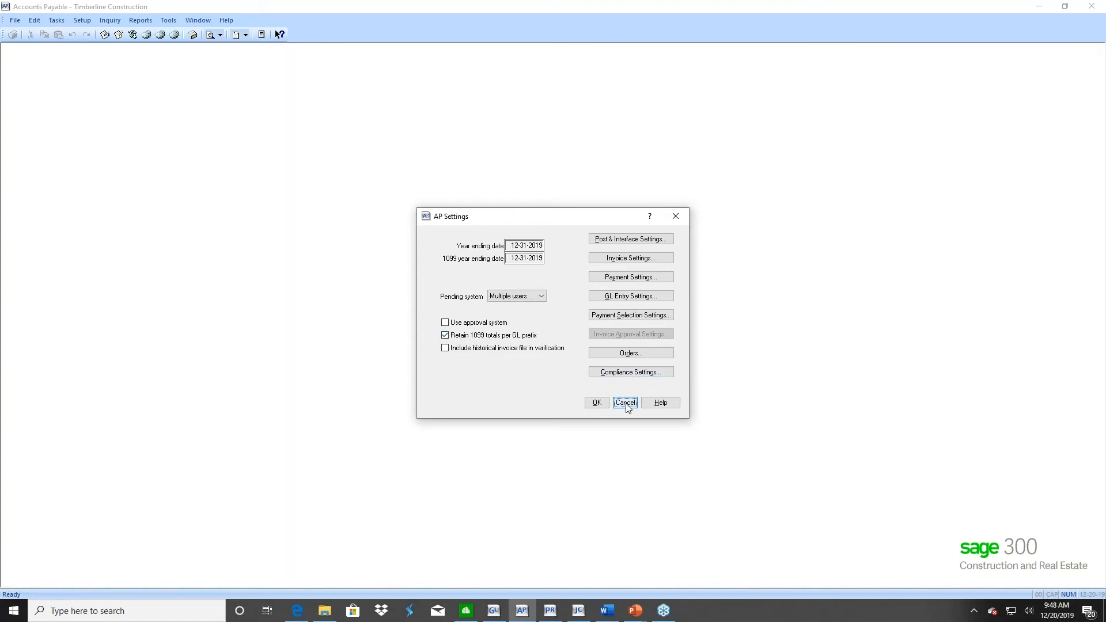
# Open the 1099 Preparation report options, select total paid by fiscal entity, and dismiss them without running the report
pyautogui.click(172, 22)
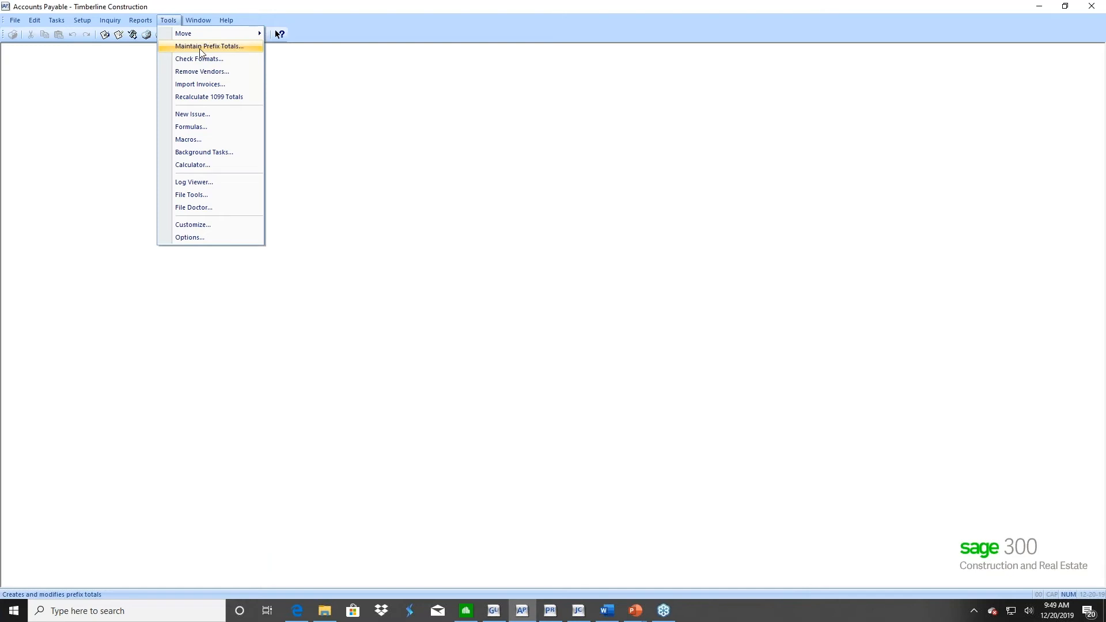
pyautogui.moveTo(143, 25)
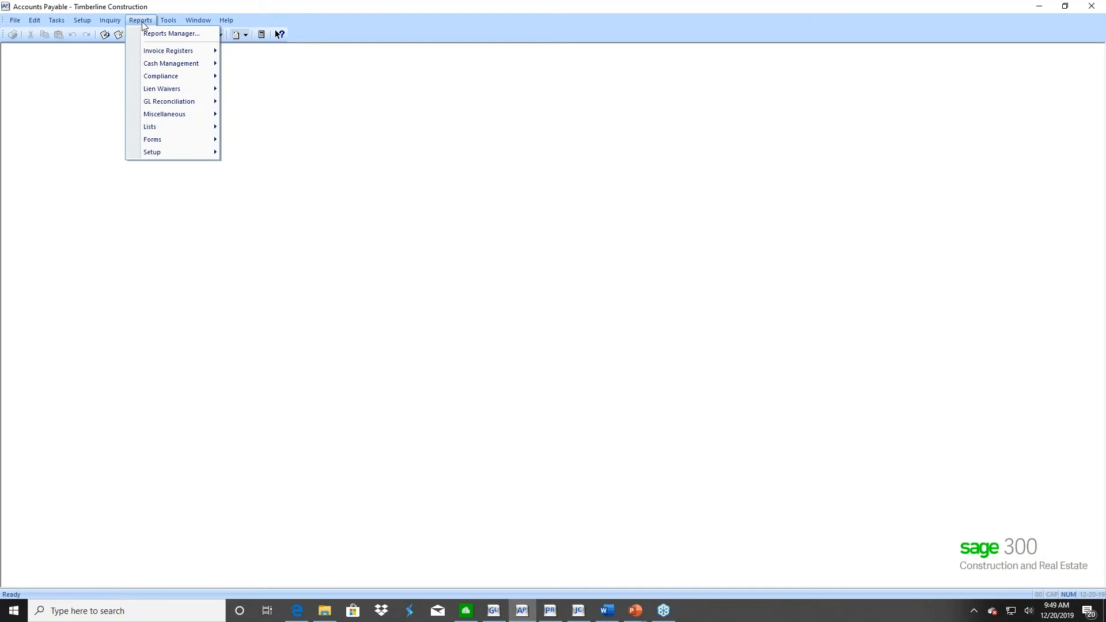
pyautogui.click(143, 24)
pyautogui.click(143, 25)
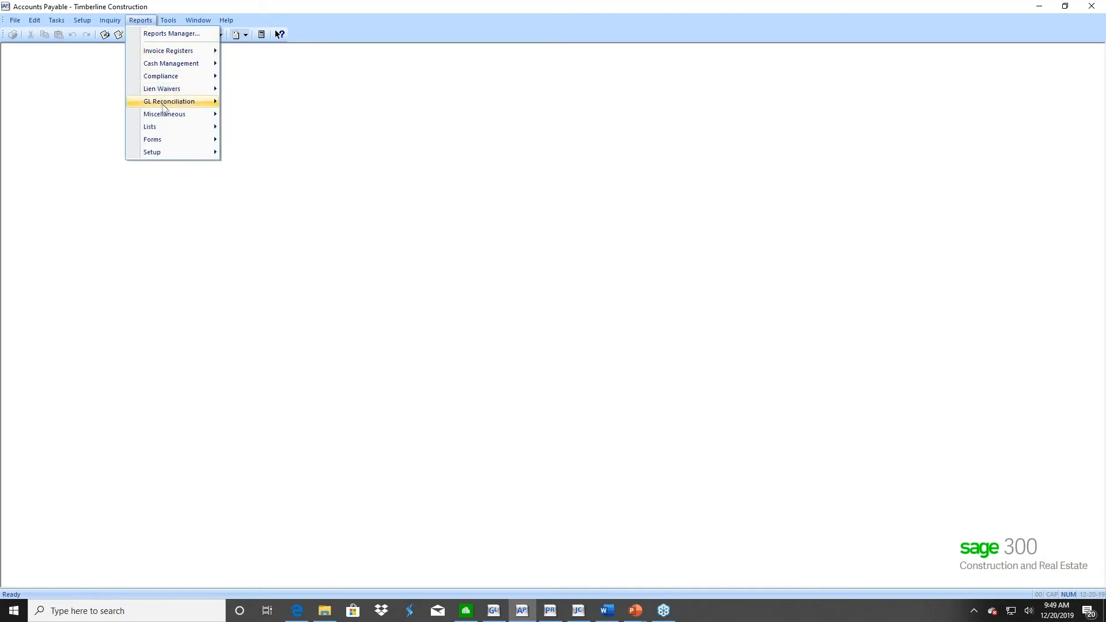
pyautogui.moveTo(168, 118)
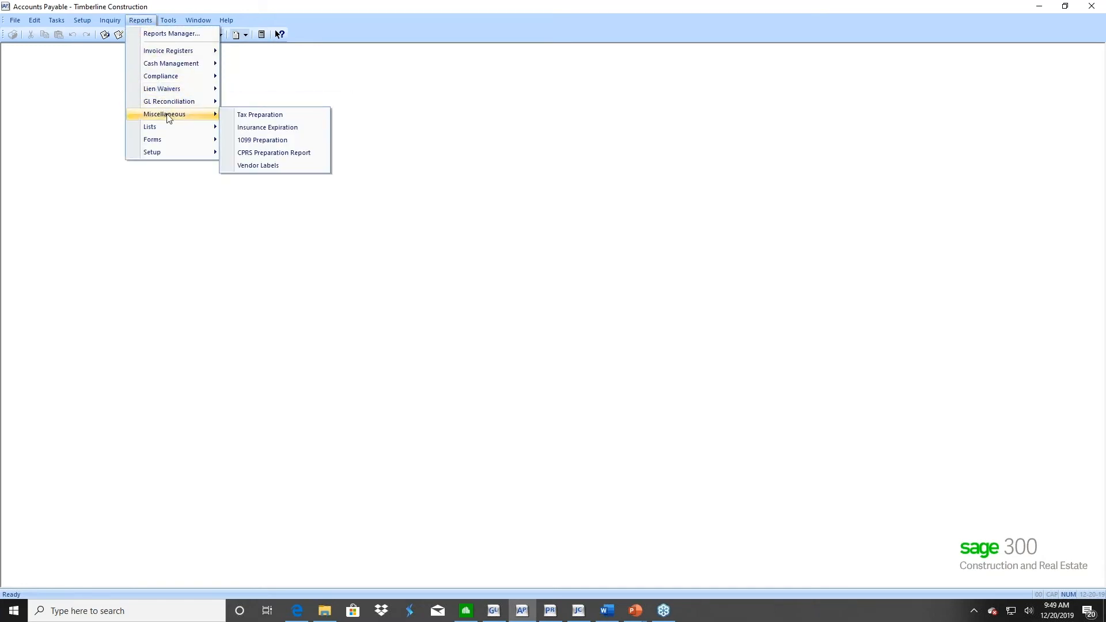
pyautogui.click(266, 141)
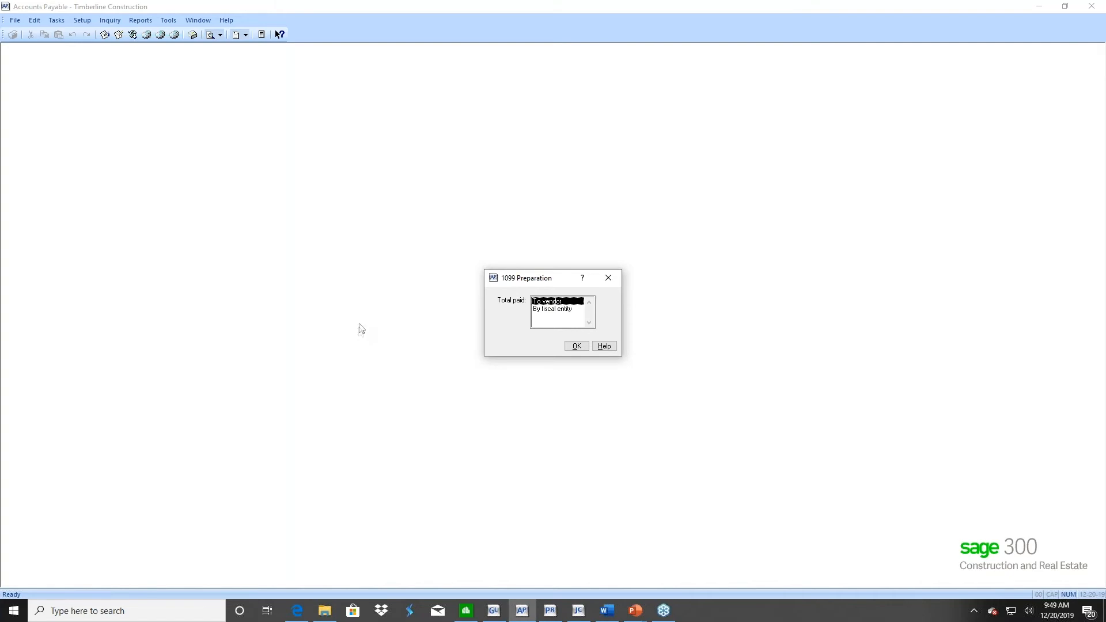
pyautogui.click(553, 310)
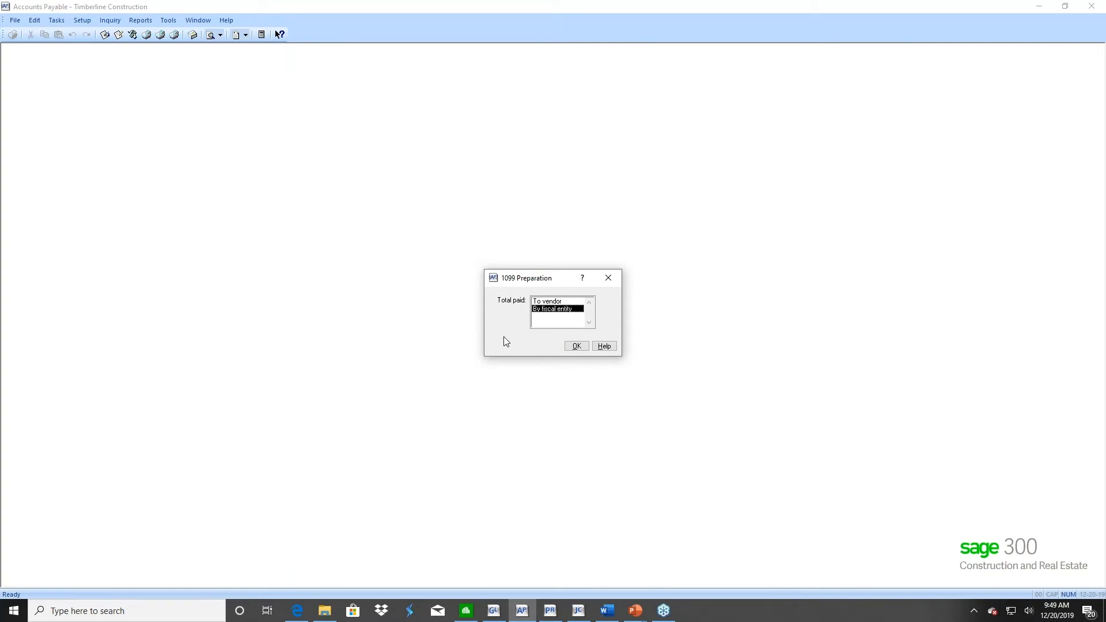
pyautogui.click(608, 279)
pyautogui.click(544, 378)
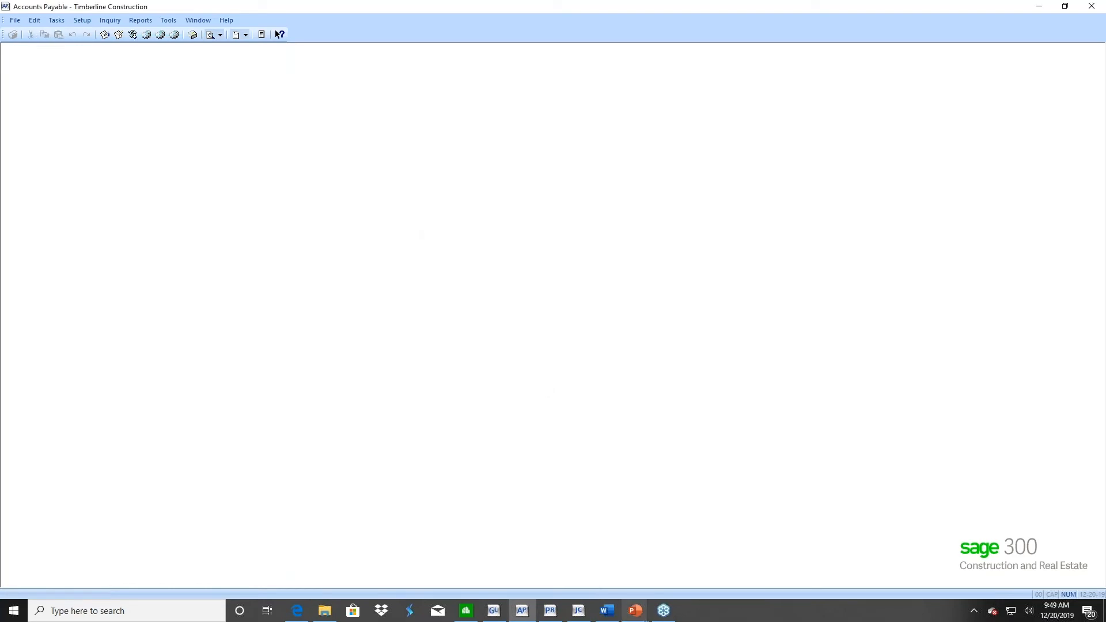
# Switch to the PowerPoint slide show to review the Accounts Payable file maintenance and year-closing slide, and return to Accounts Payable
pyautogui.click(636, 611)
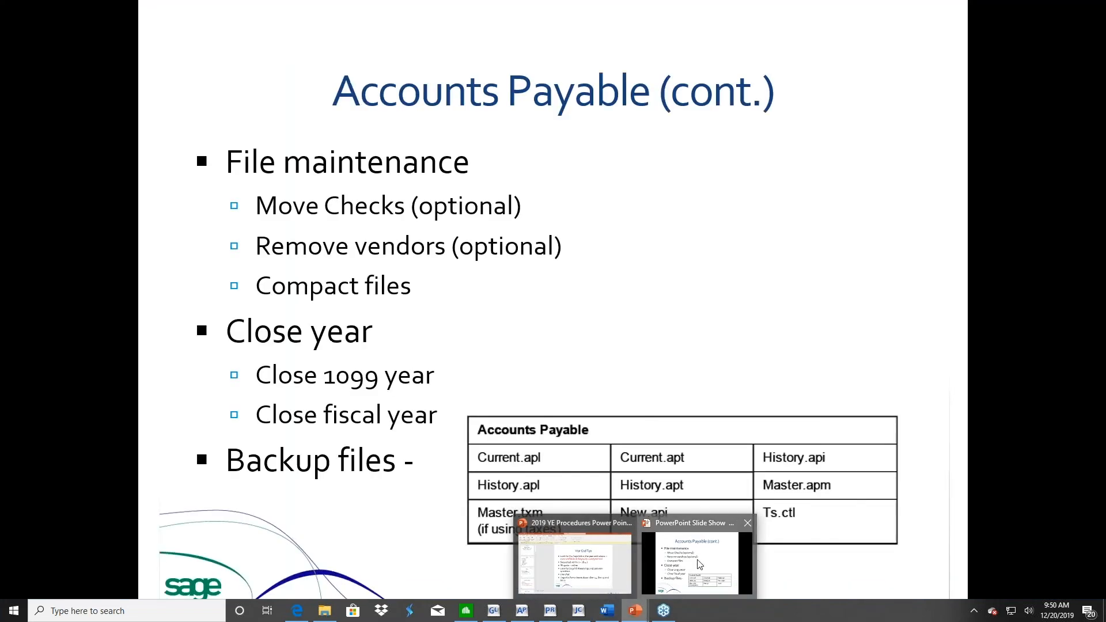
pyautogui.click(700, 565)
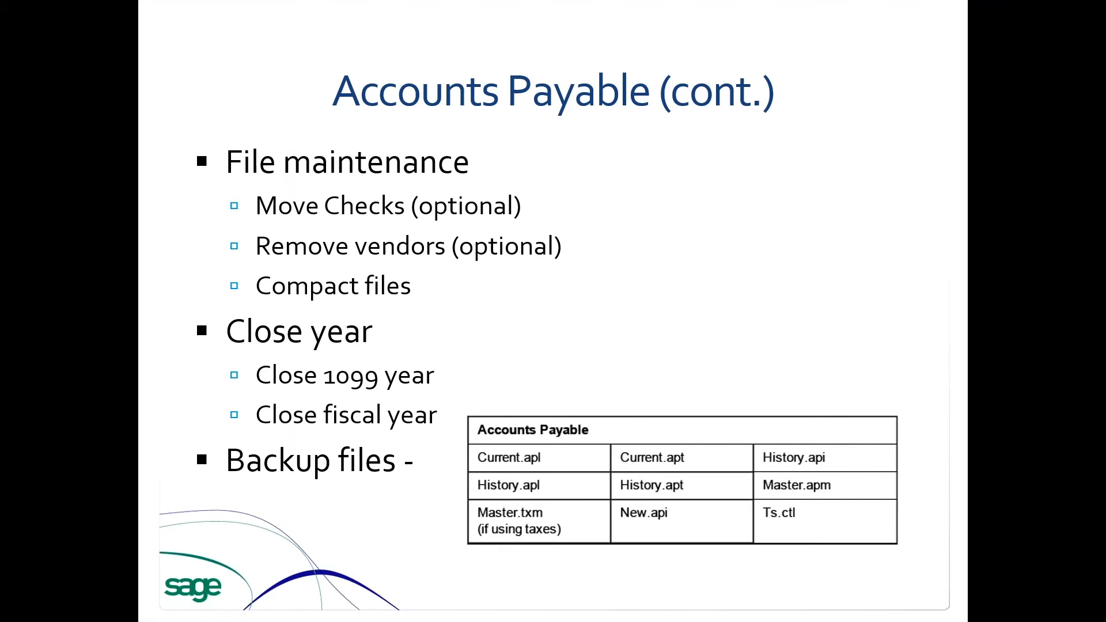
pyautogui.hotkey('alt', 'Tab')
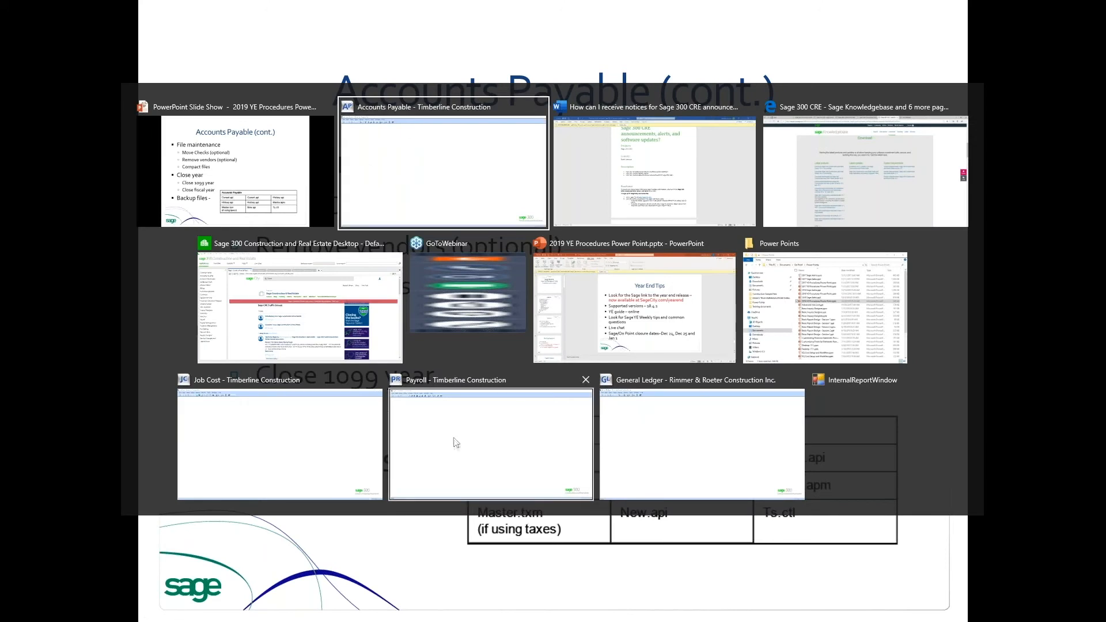
pyautogui.click(435, 153)
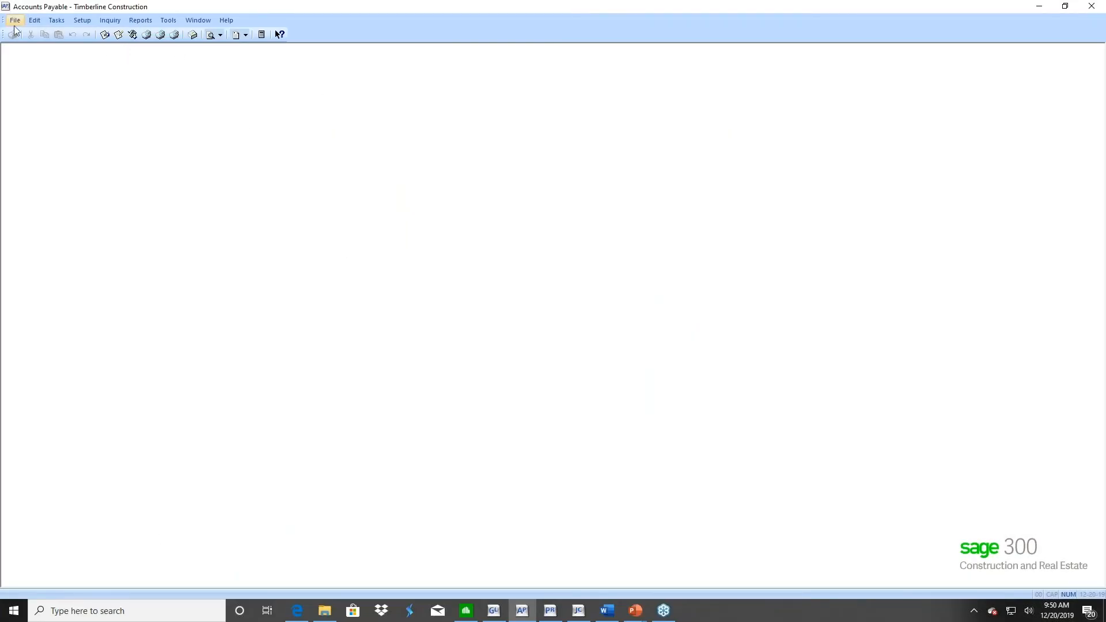
# Examine the current and new year ending dates for Close 1099 Year, and cancel without starting the close
pyautogui.click(58, 23)
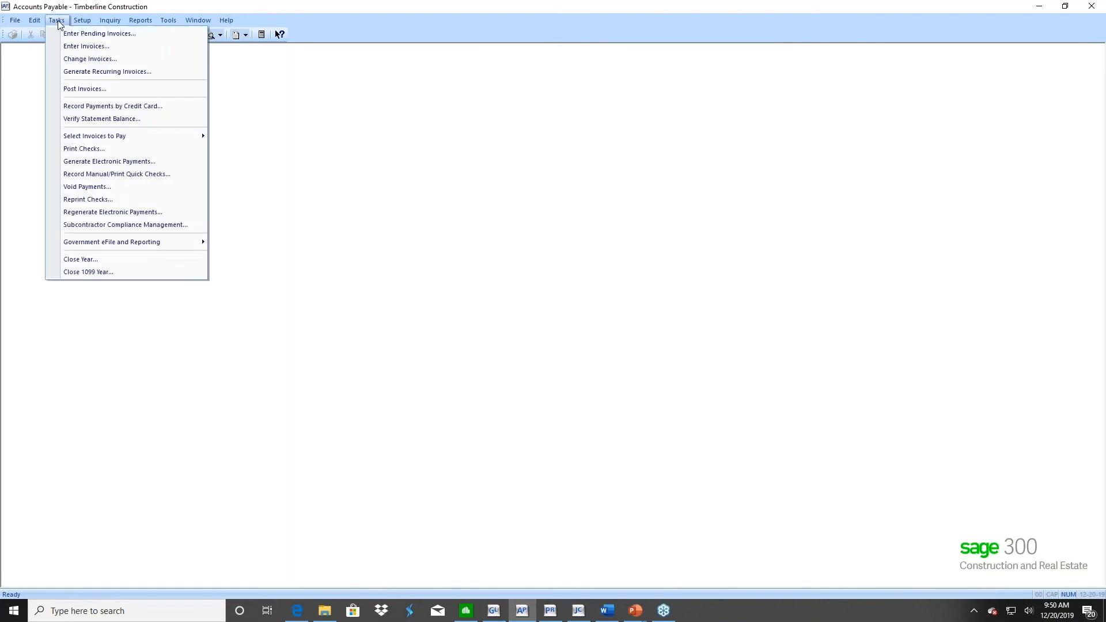
pyautogui.click(87, 275)
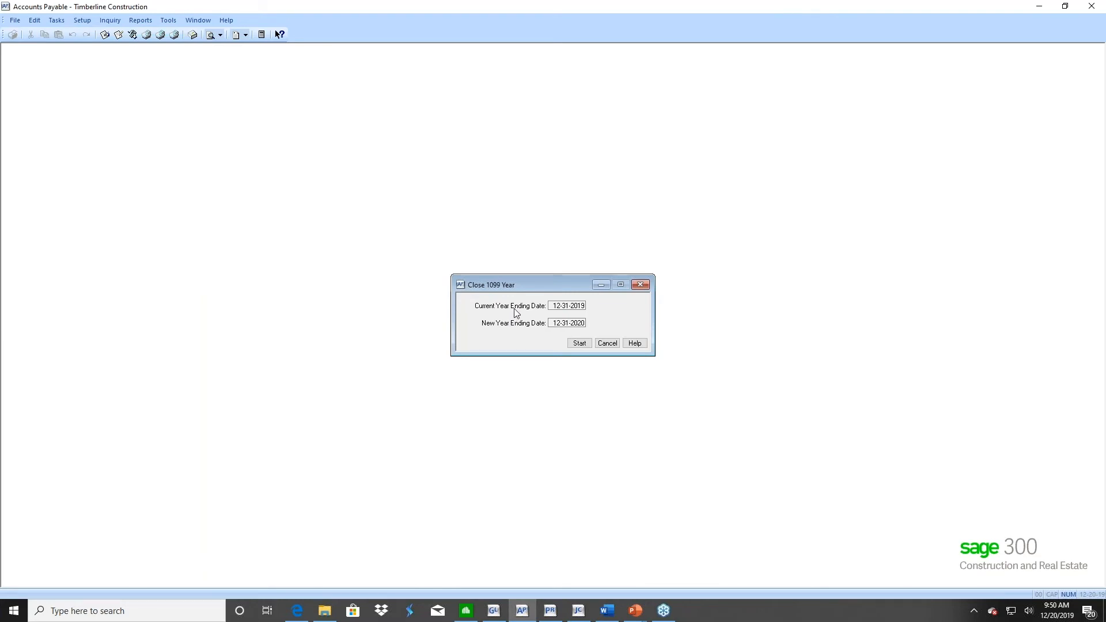
pyautogui.click(607, 343)
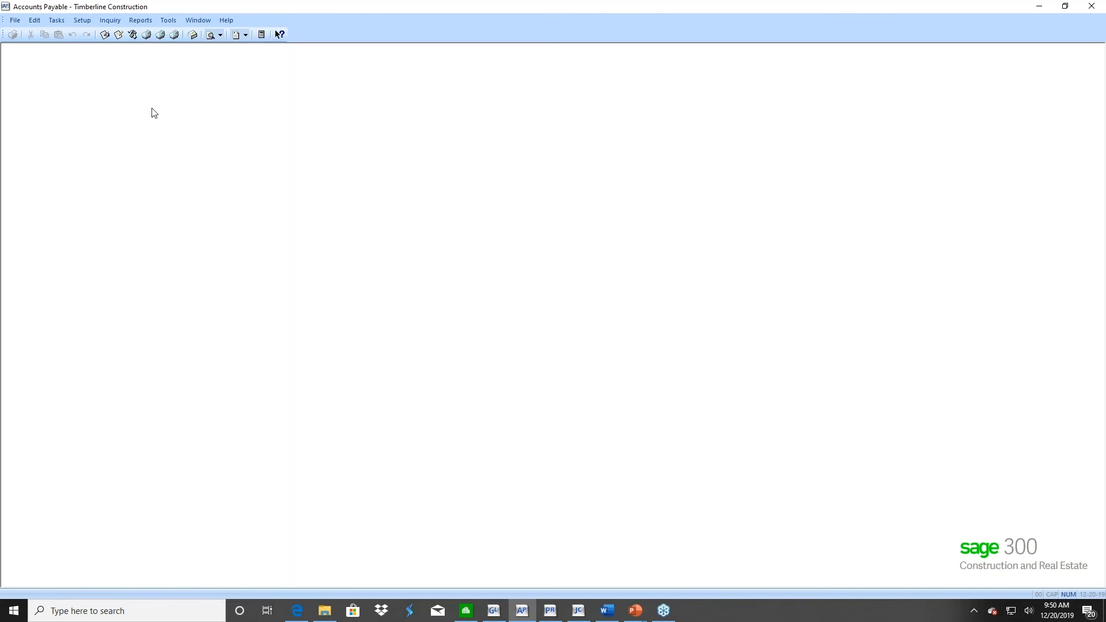
# Examine the Close Year ending dates, cancel without starting the close, and return to the PowerPoint slide show
pyautogui.click(55, 21)
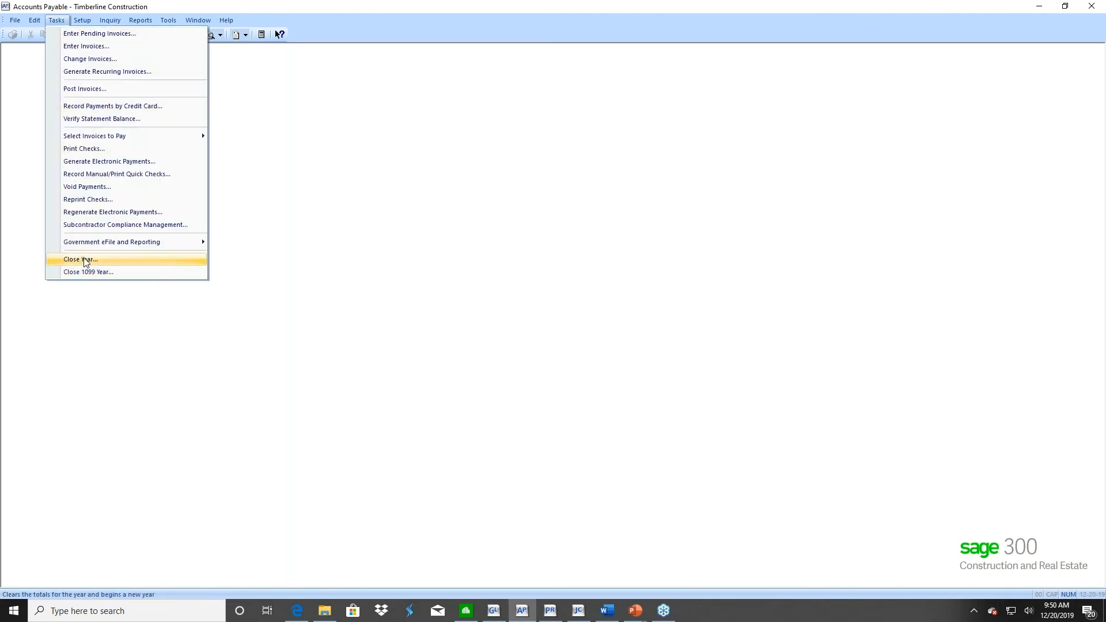
pyautogui.click(86, 264)
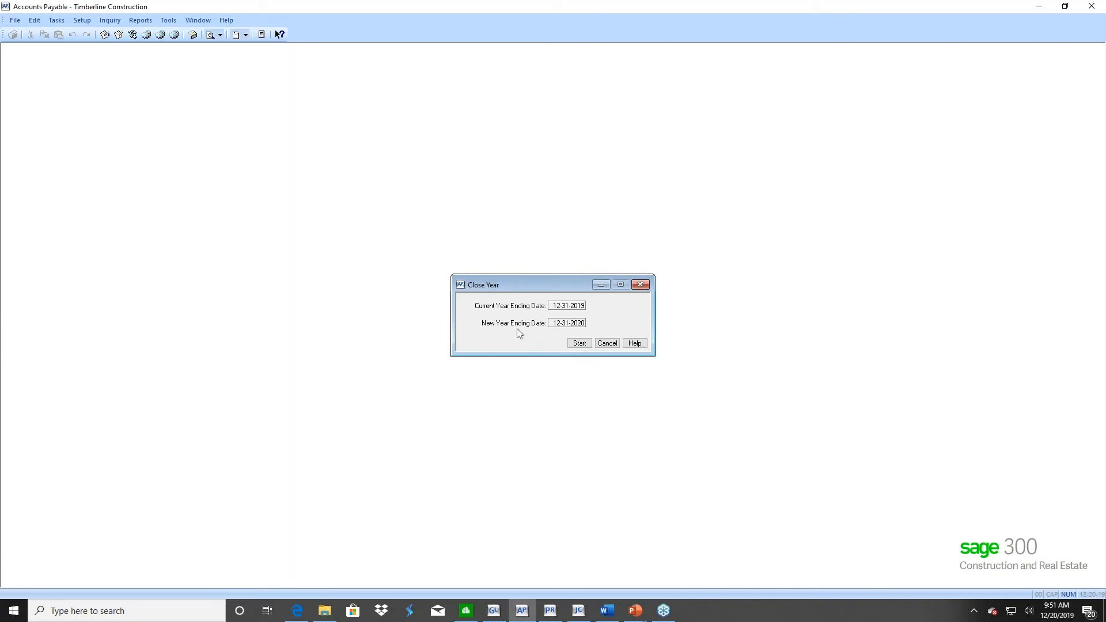
pyautogui.click(605, 344)
pyautogui.click(636, 612)
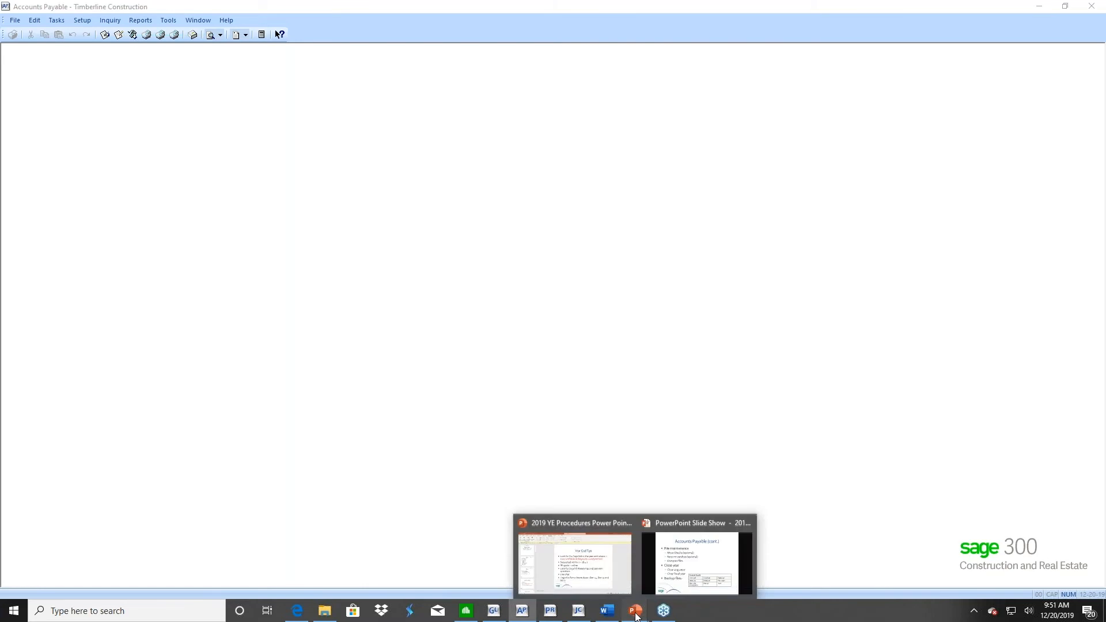
pyautogui.click(688, 569)
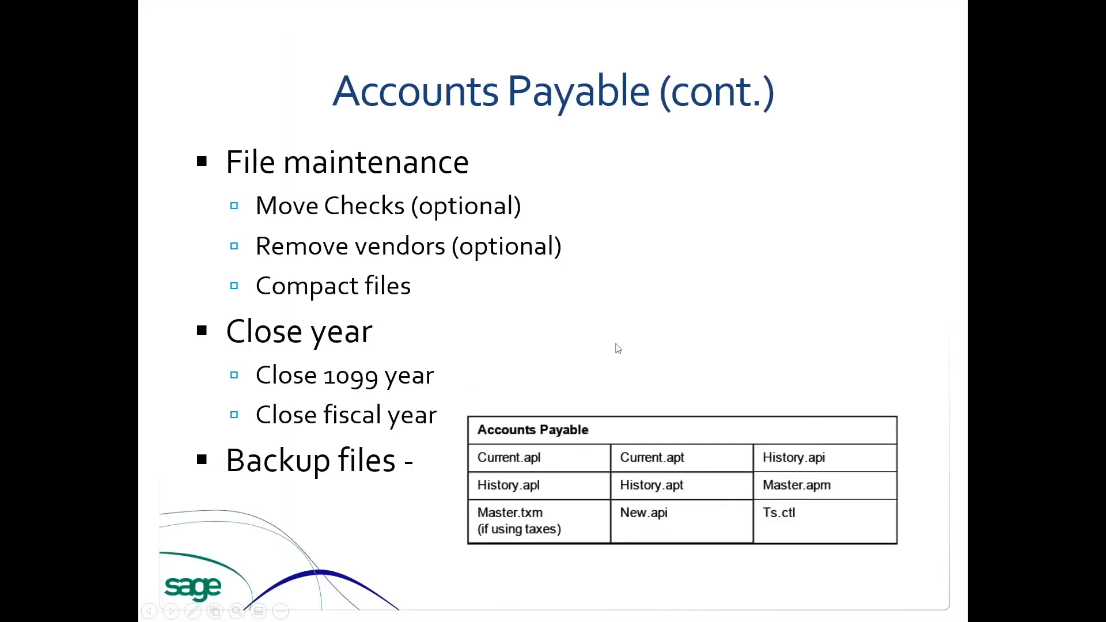
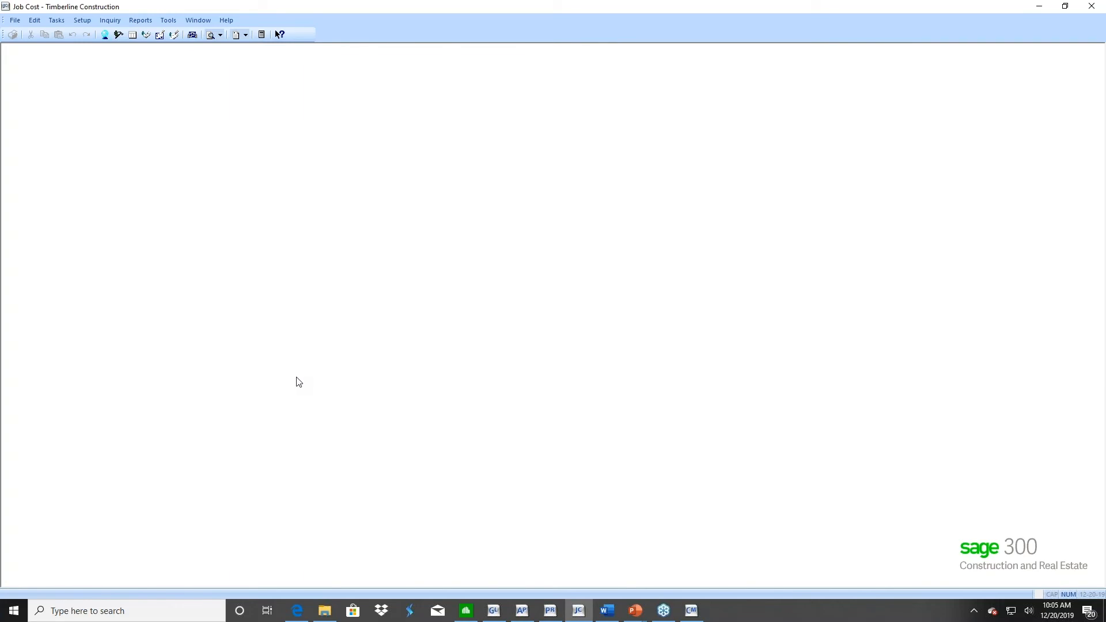
# Open the Sage - Completed Jobs company in place of Timberline Construction
pyautogui.click(14, 20)
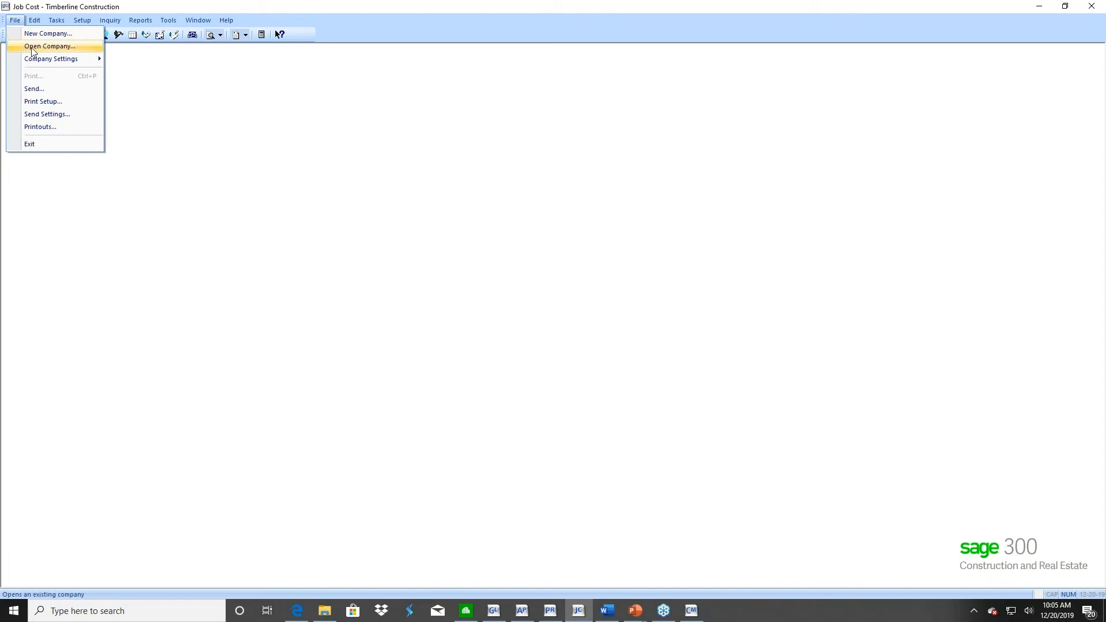
pyautogui.click(27, 48)
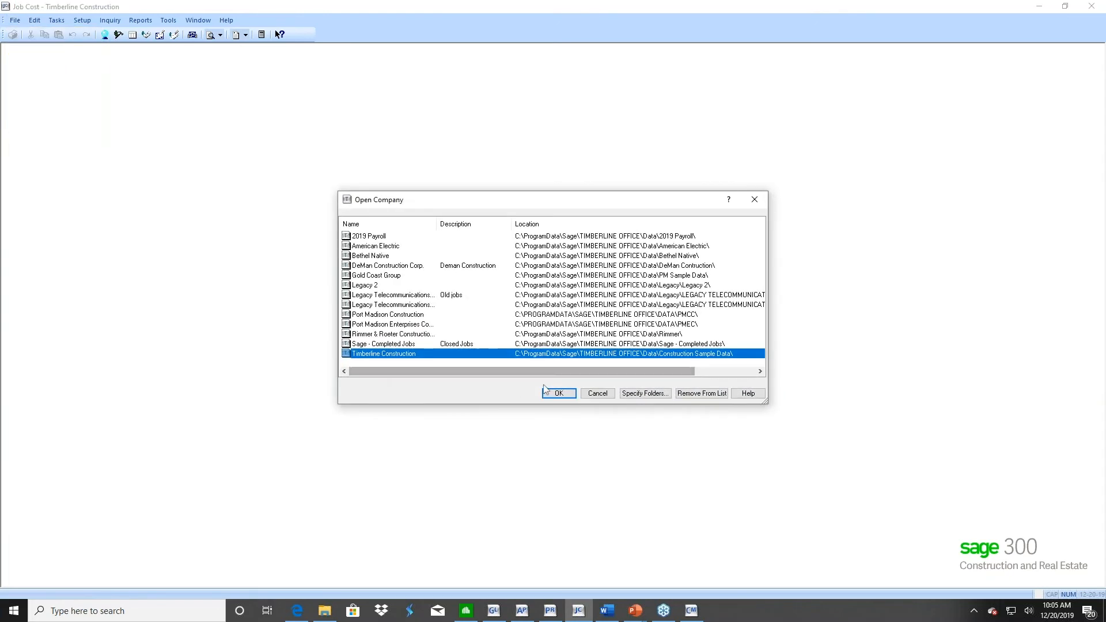
pyautogui.click(384, 344)
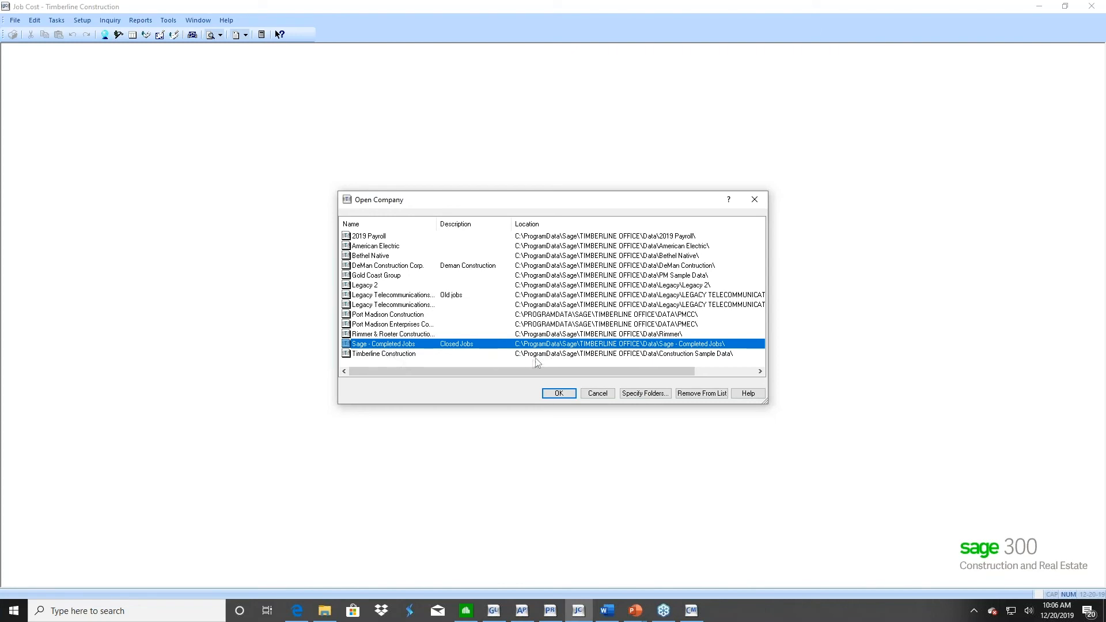
pyautogui.click(387, 354)
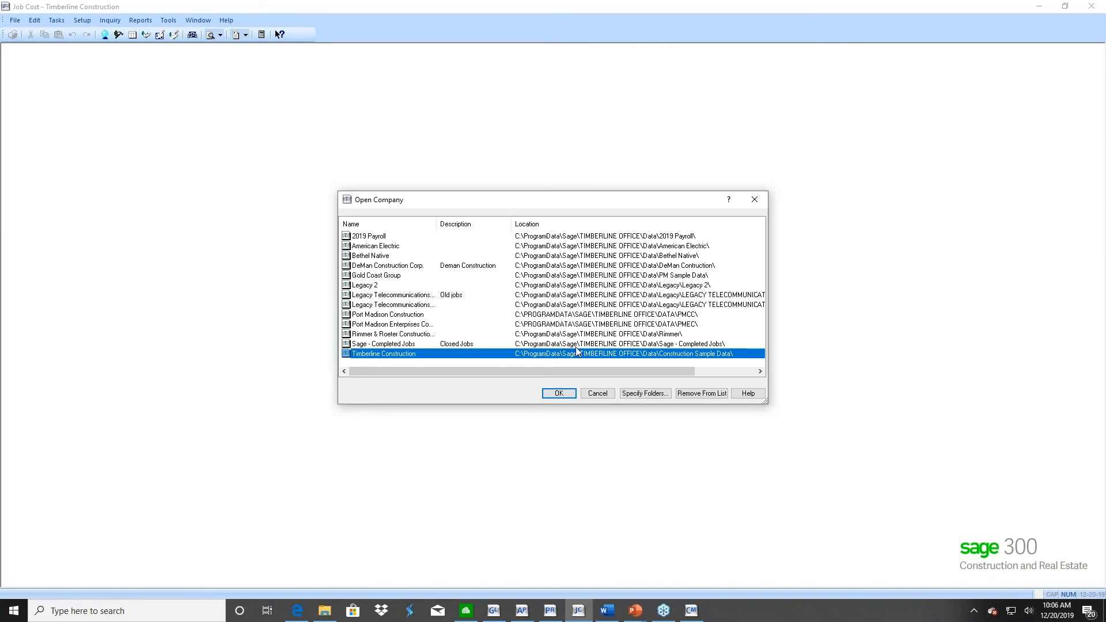
pyautogui.click(432, 345)
pyautogui.click(557, 394)
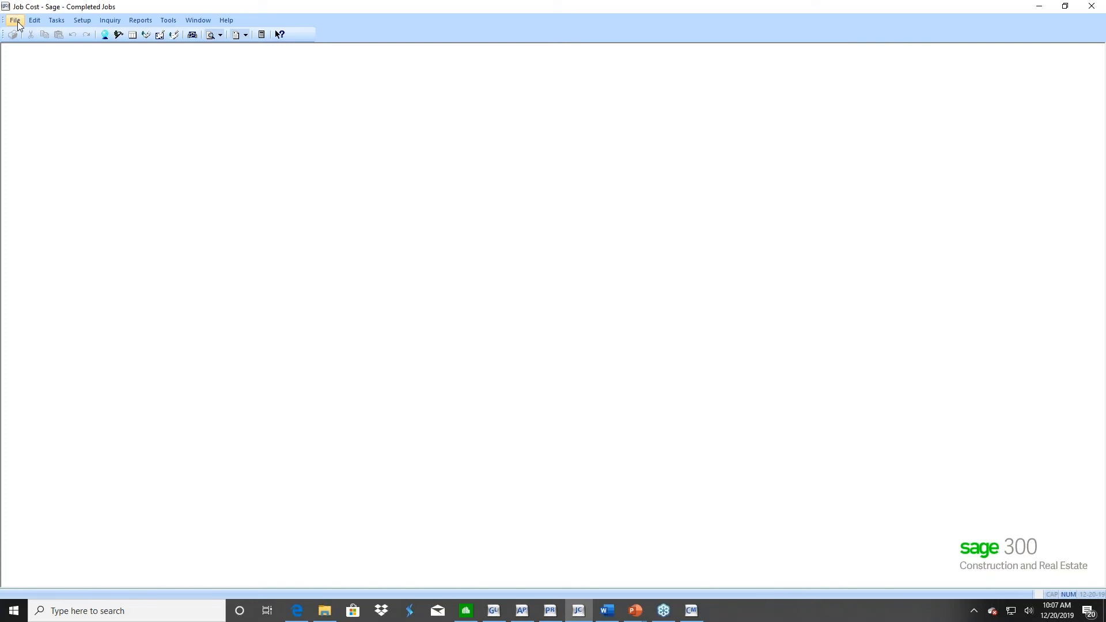
# Examine the AP Master and AP Standard data folder paths in the company's file locations, and close the settings
pyautogui.click(17, 23)
pyautogui.moveTo(38, 63)
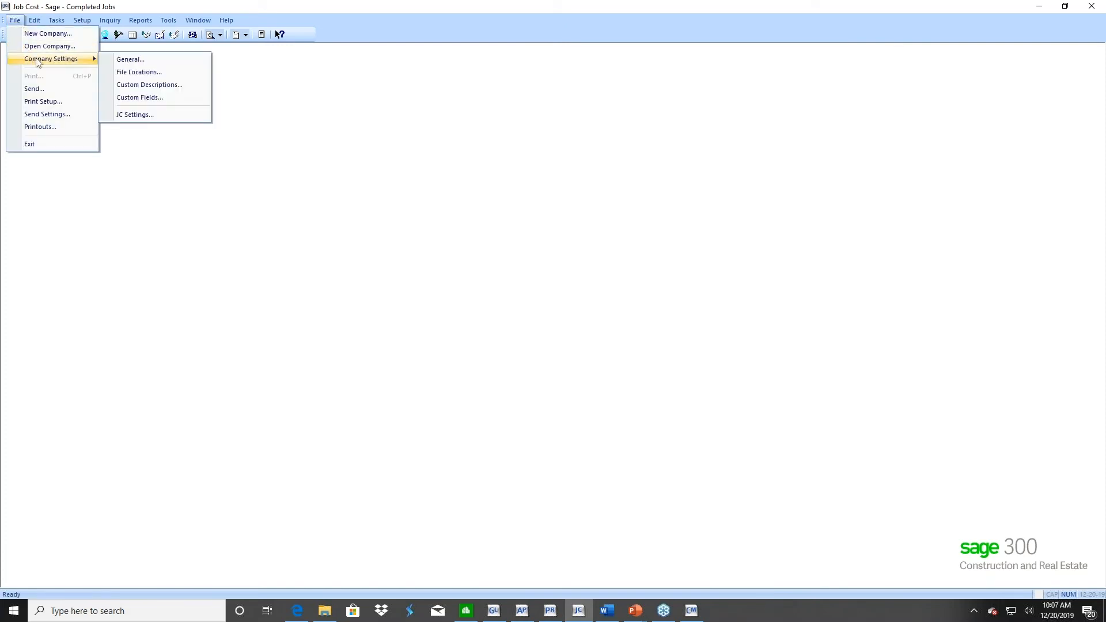
pyautogui.click(140, 73)
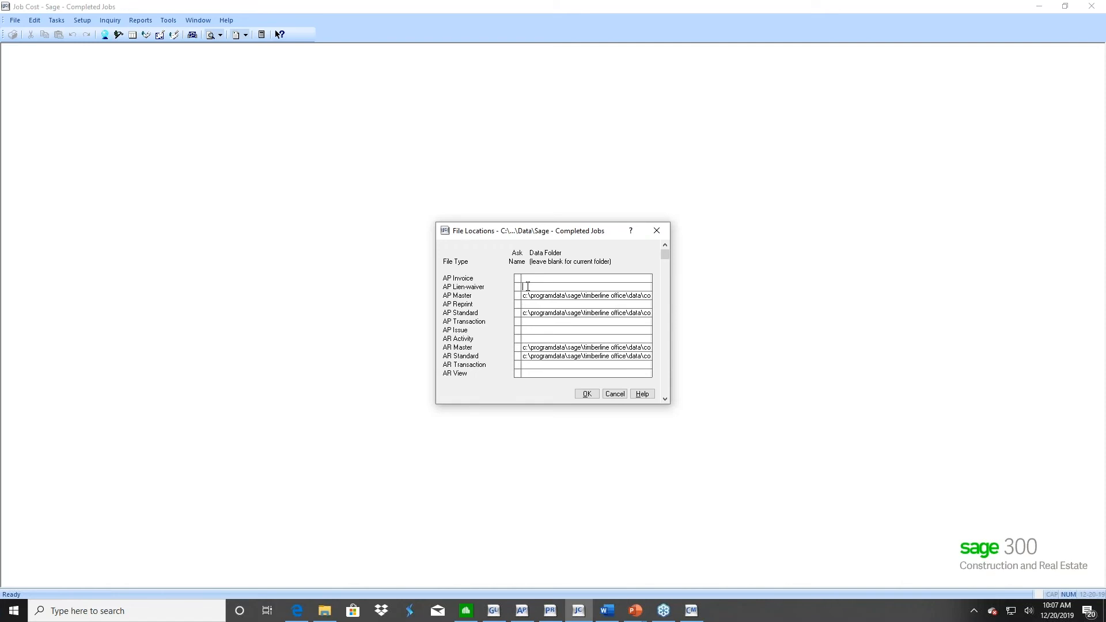
pyautogui.press('Tab')
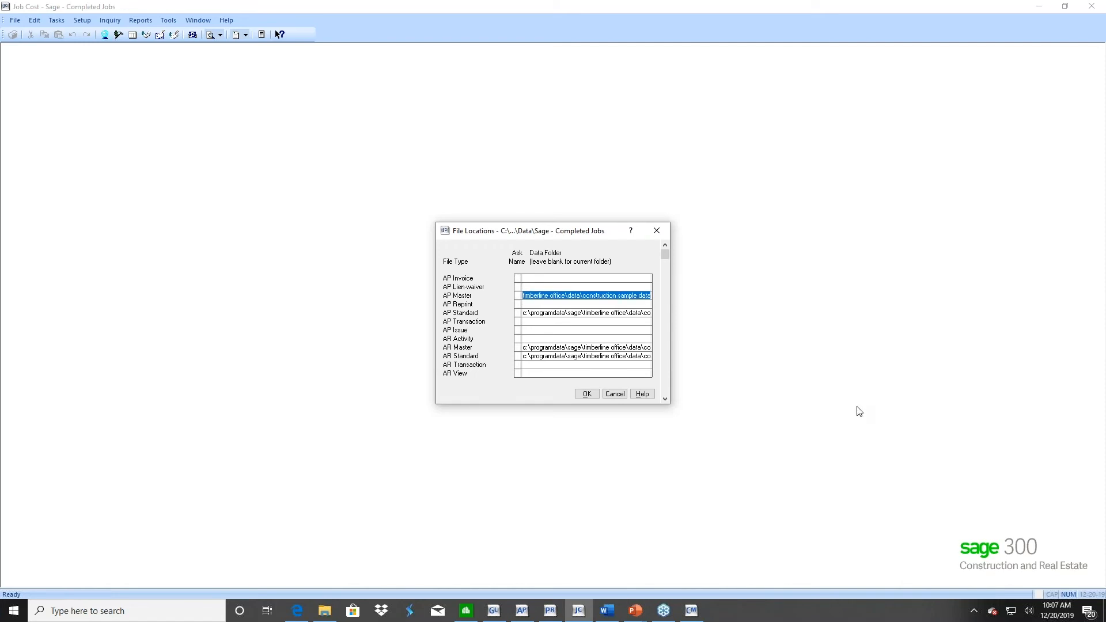
pyautogui.click(530, 314)
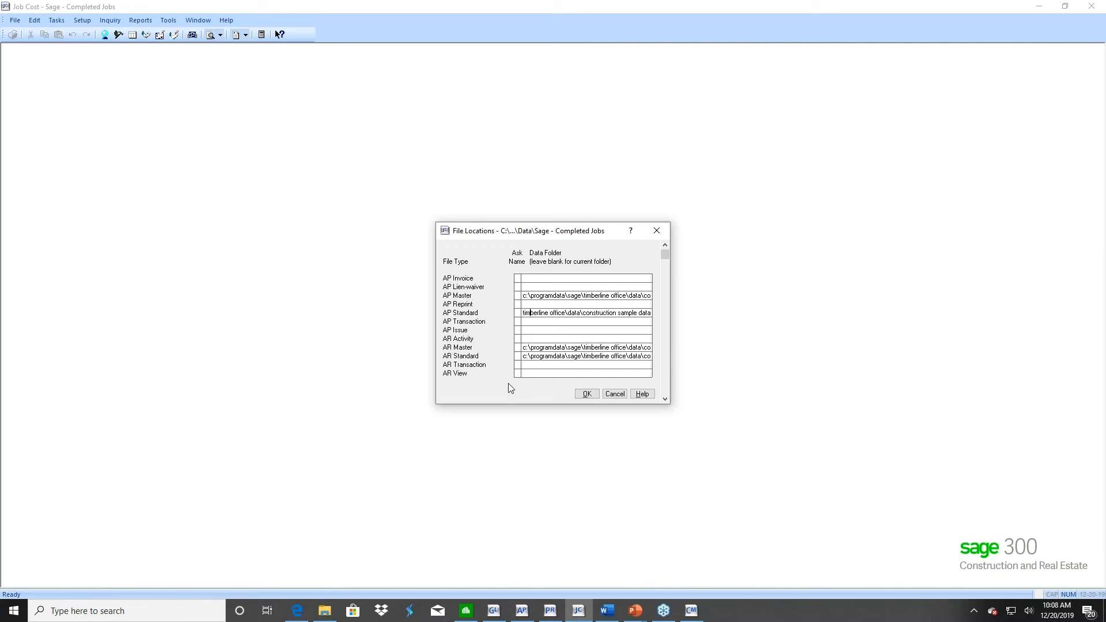
pyautogui.click(530, 313)
pyautogui.click(588, 394)
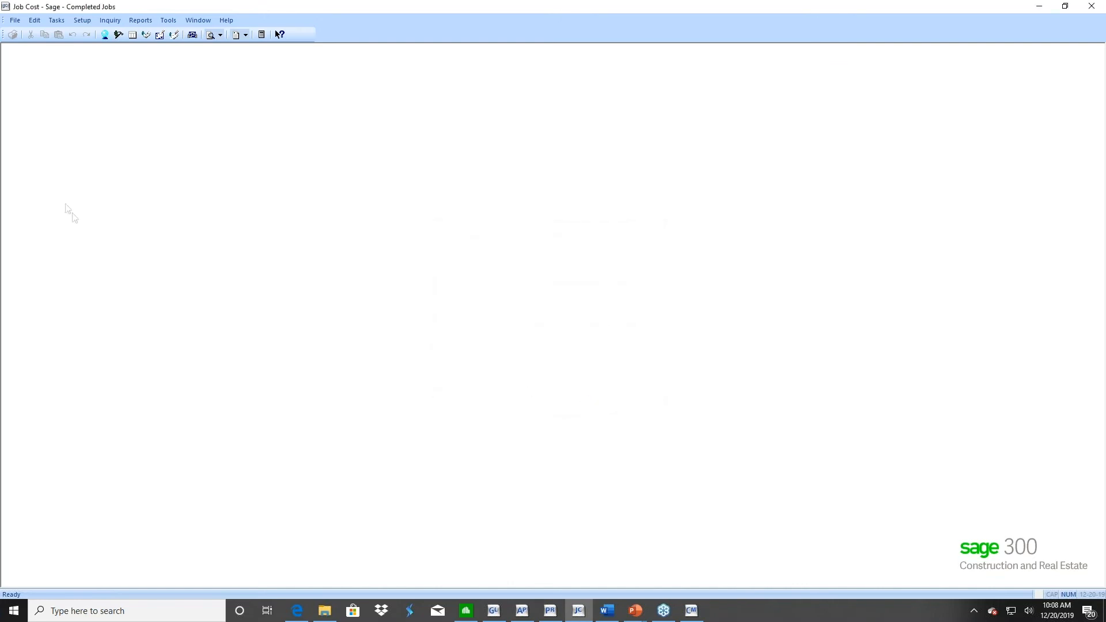
# Reopen the Timberline Construction company
pyautogui.click(13, 20)
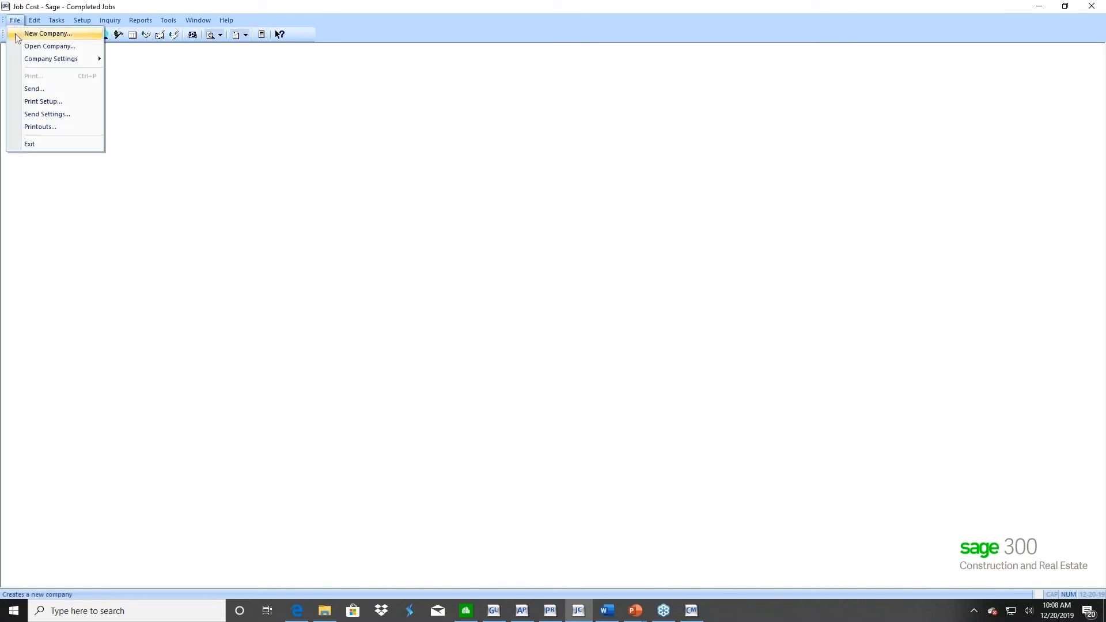
pyautogui.click(32, 45)
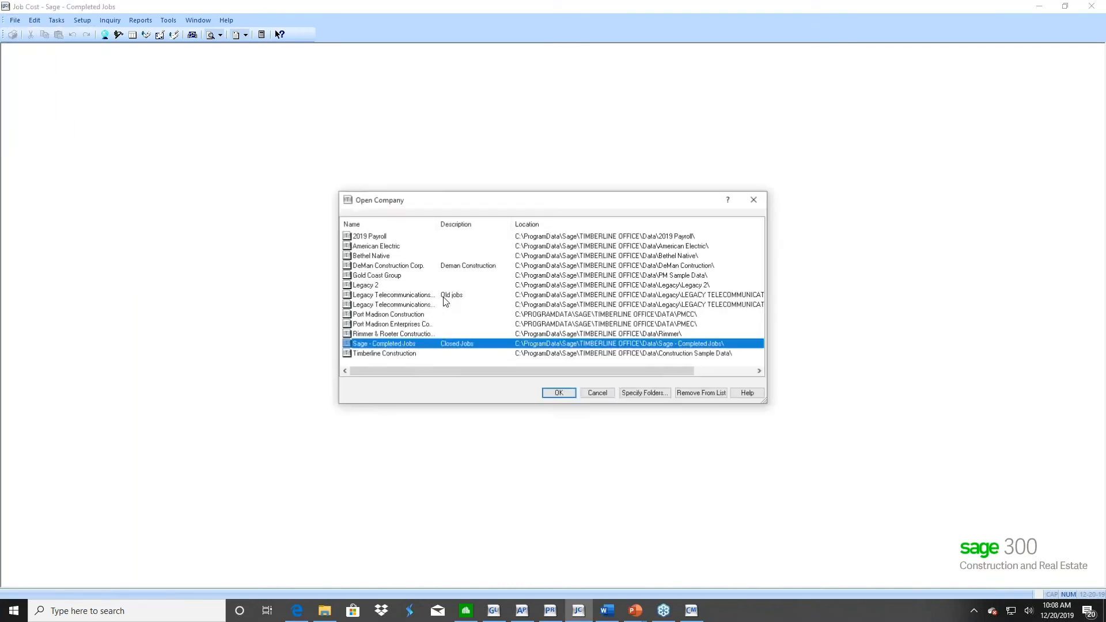
pyautogui.doubleClick(396, 353)
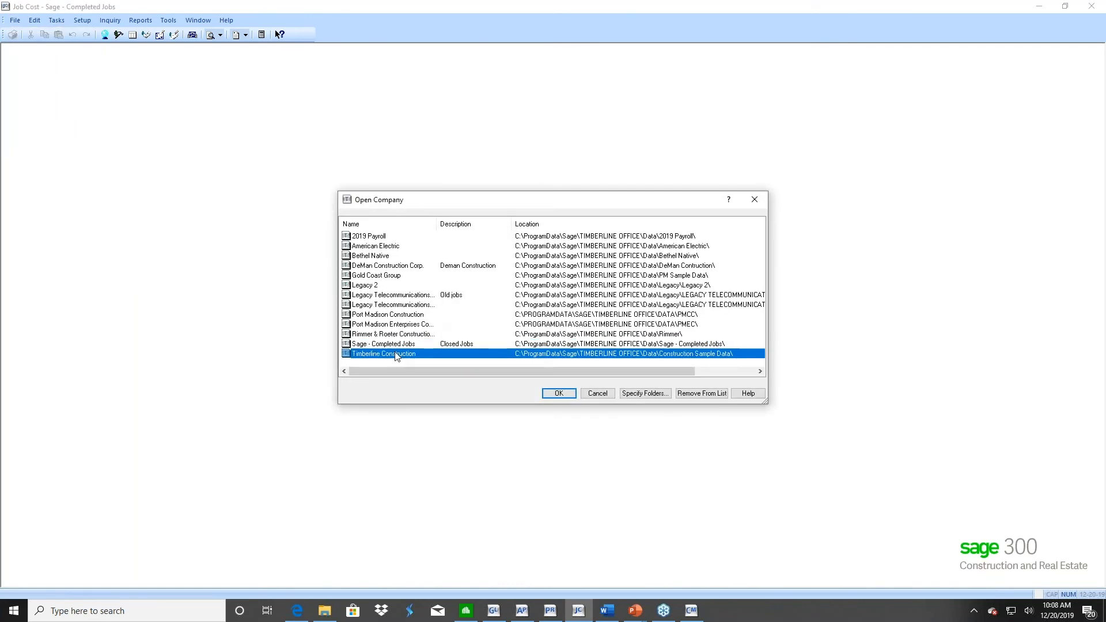
# Check the status of each job in the Job List inquiry, and close the inquiry
pyautogui.click(82, 20)
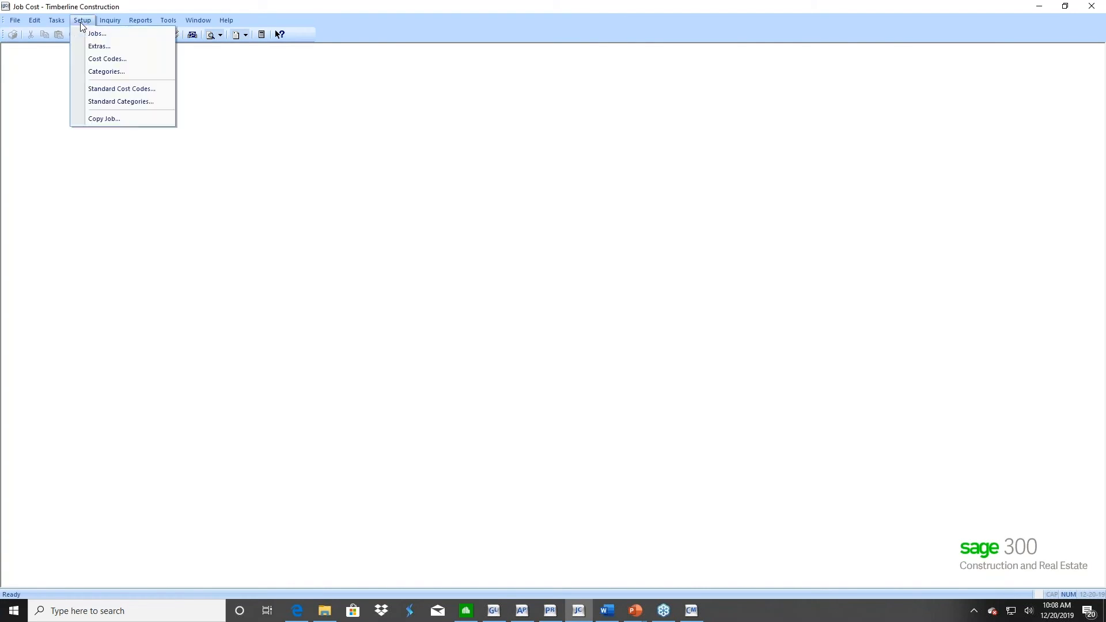
pyautogui.moveTo(105, 24)
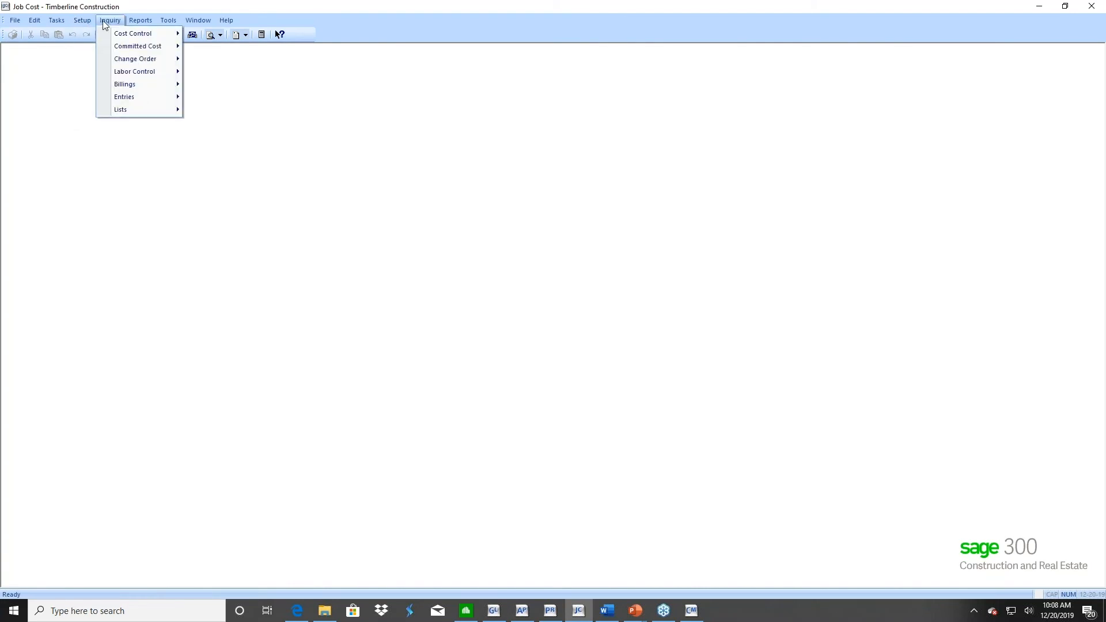
pyautogui.moveTo(130, 110)
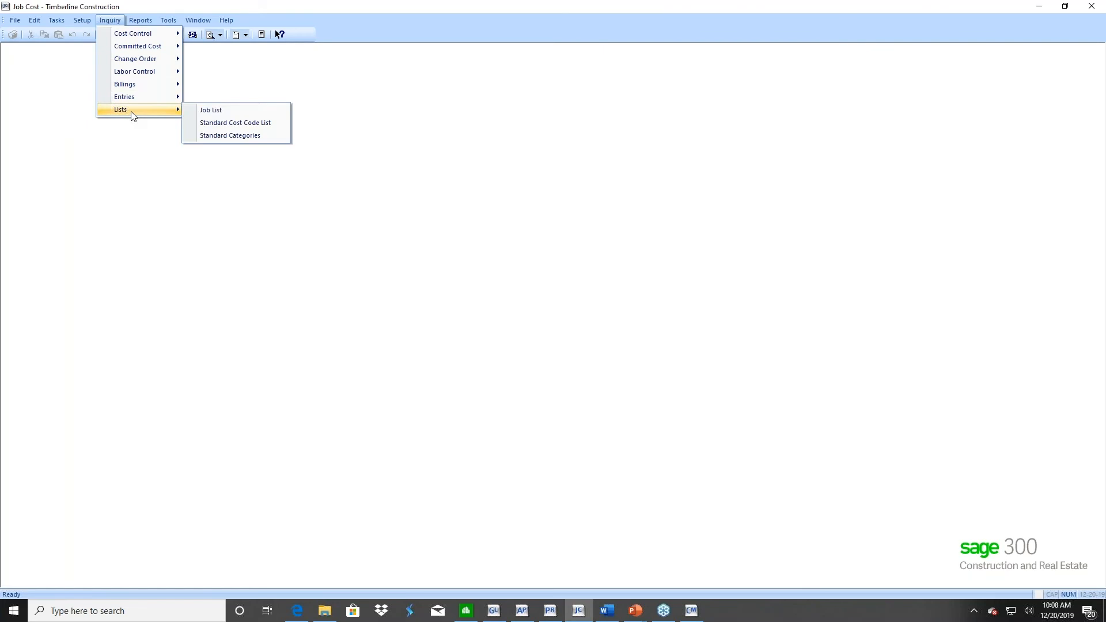
pyautogui.click(222, 109)
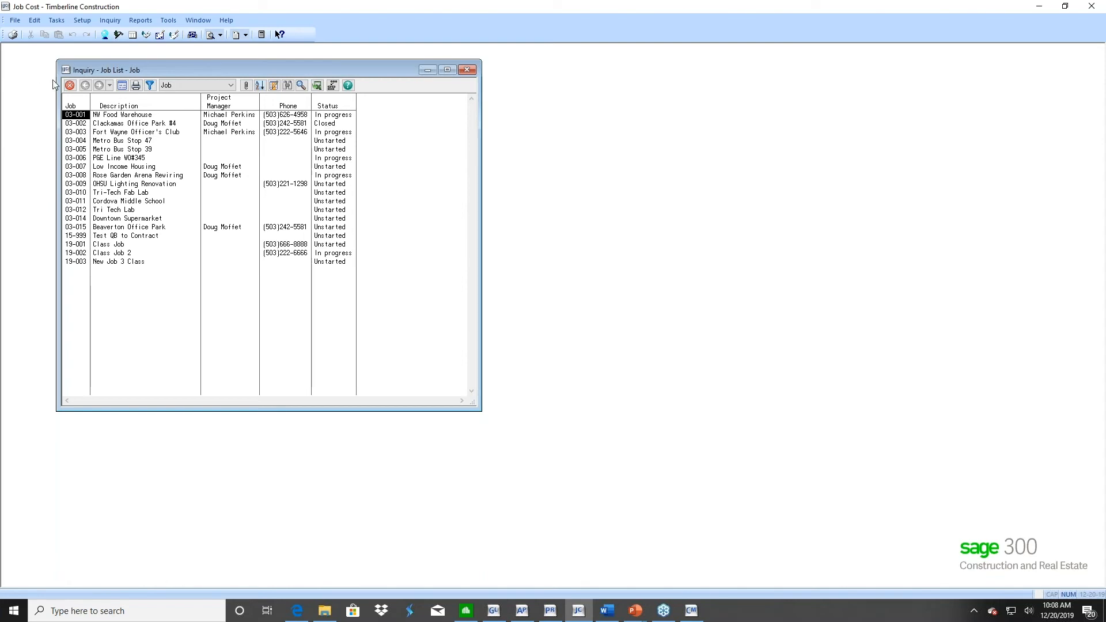
pyautogui.click(69, 86)
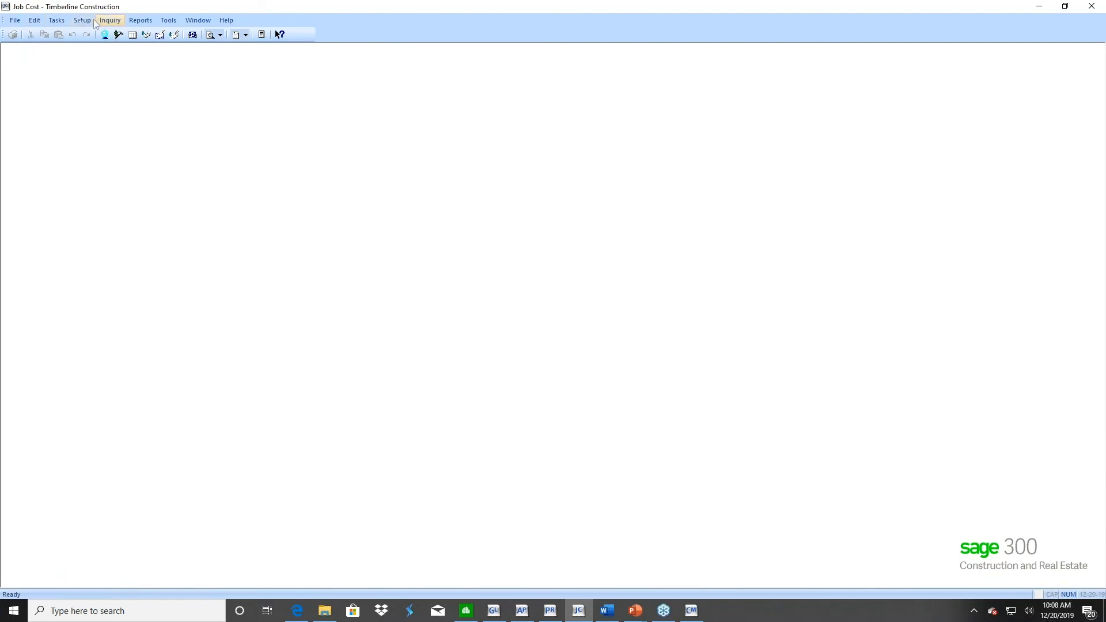
# Start a current-to-current transaction move, and create CURRENT in the Sage - Completed Jobs data folder as the destination file
pyautogui.click(168, 20)
pyautogui.moveTo(179, 36)
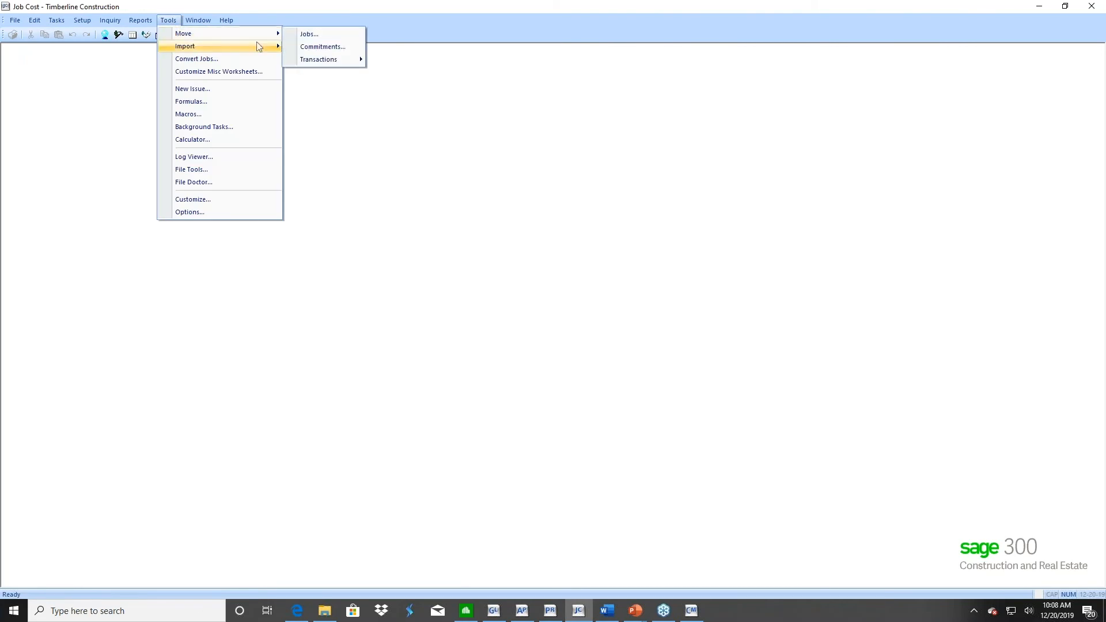
pyautogui.moveTo(319, 59)
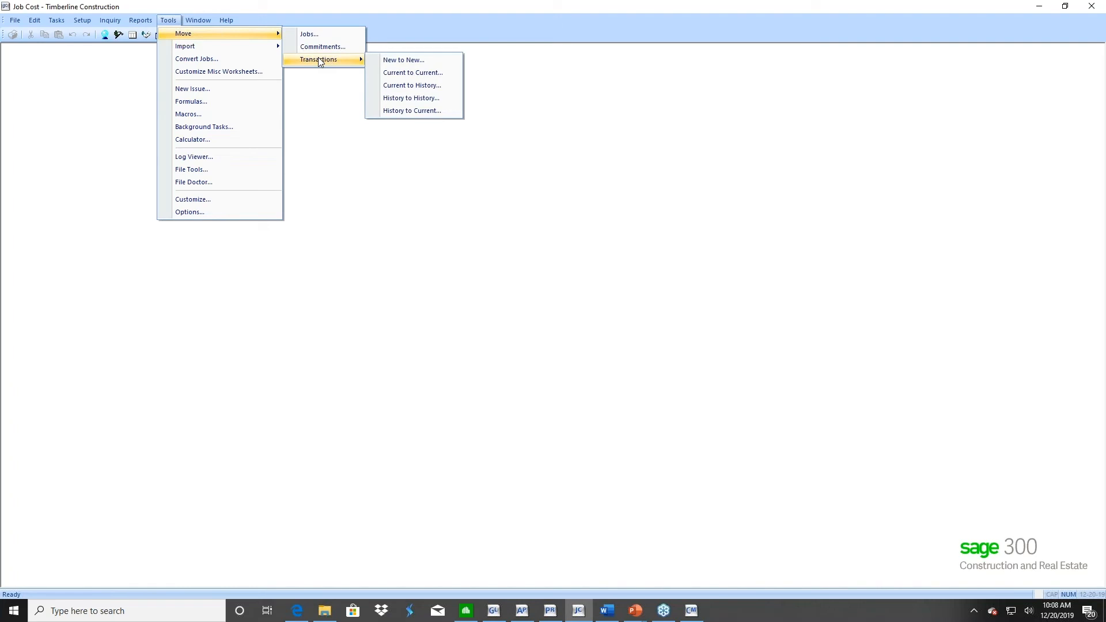
pyautogui.click(405, 77)
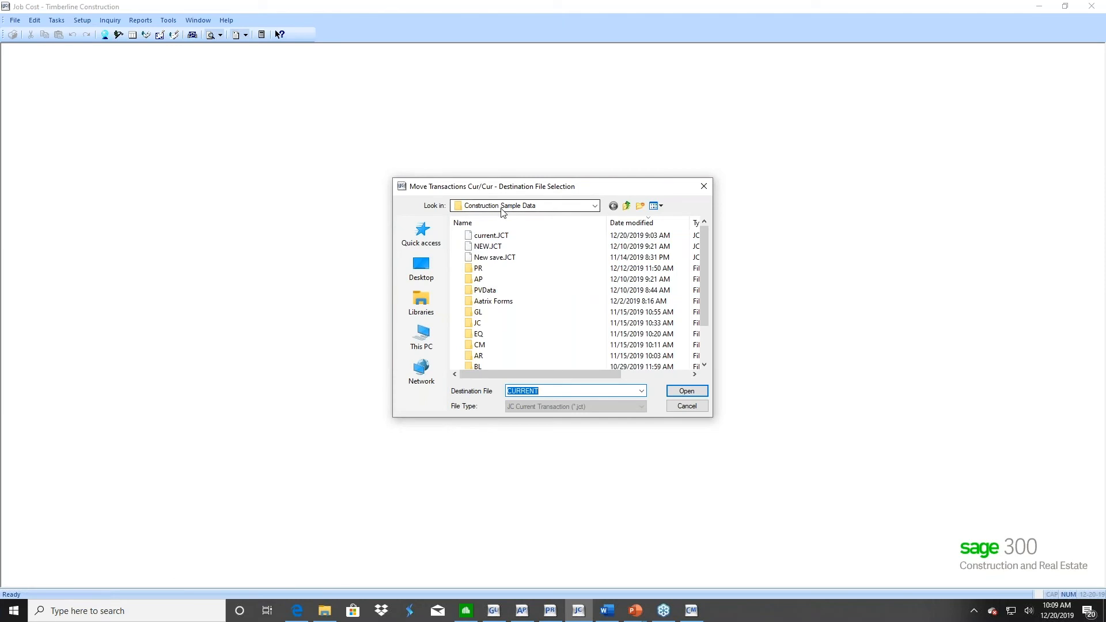
pyautogui.click(595, 206)
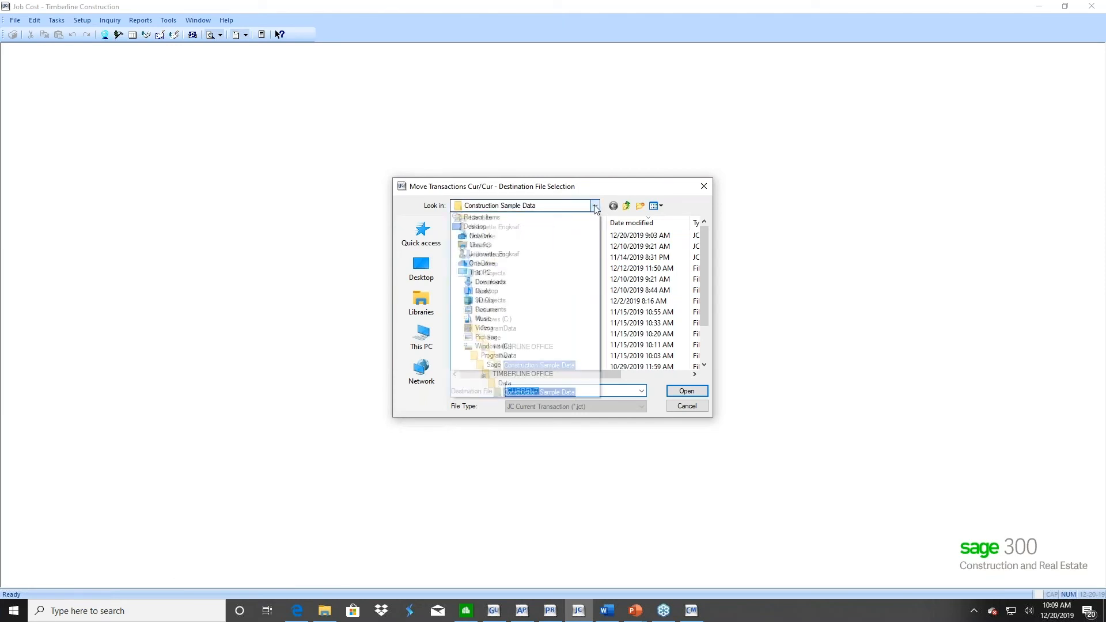
pyautogui.click(511, 383)
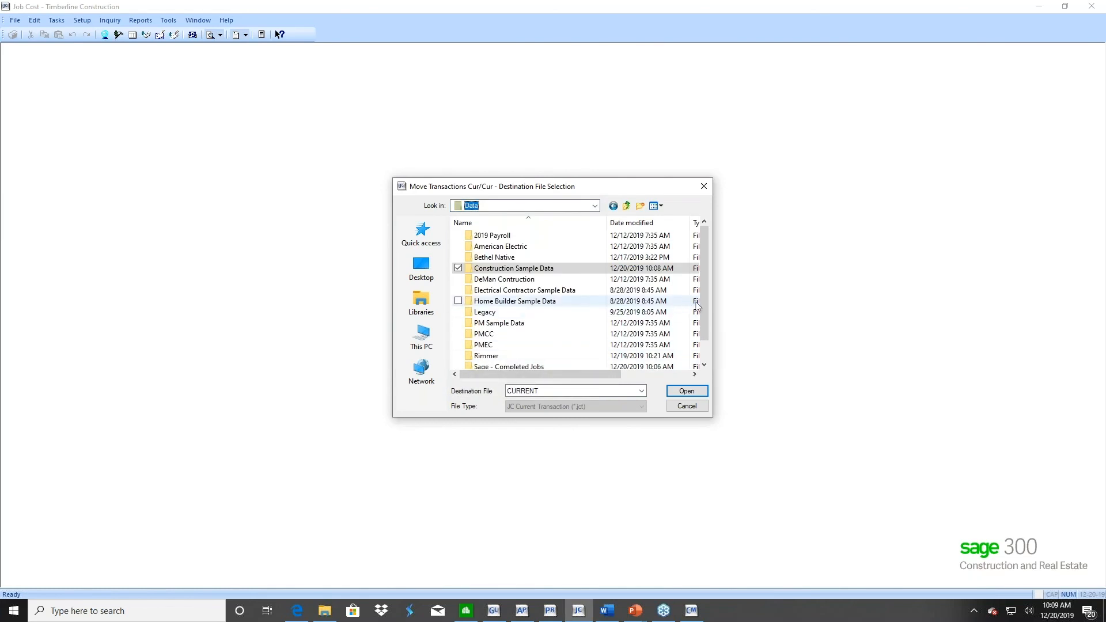
pyautogui.moveTo(701, 302); pyautogui.dragTo(698, 326)
pyautogui.doubleClick(494, 344)
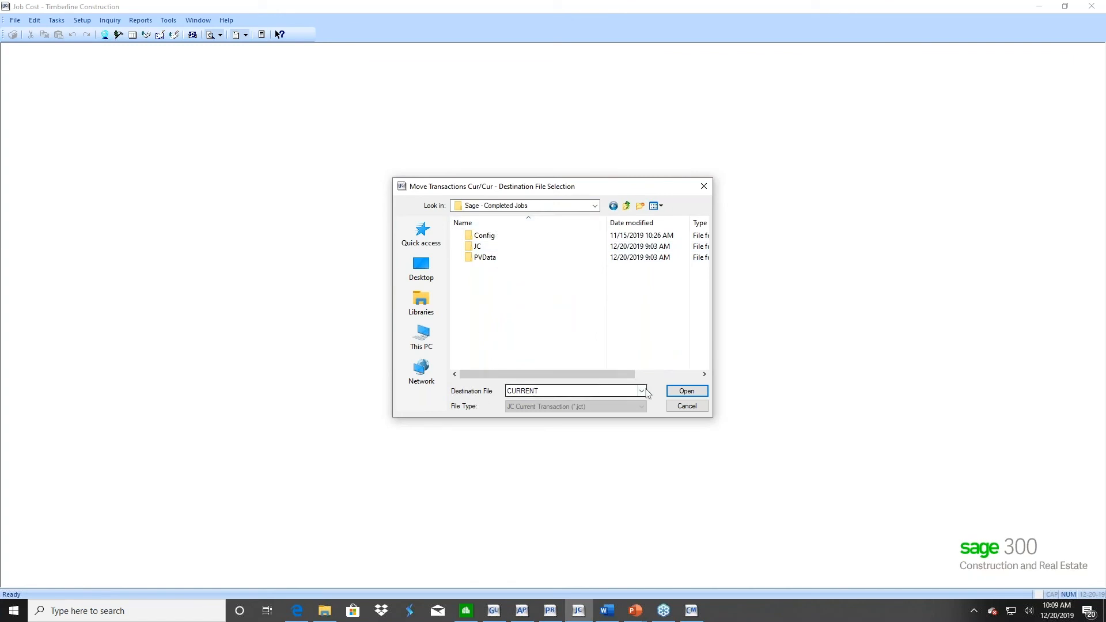
pyautogui.click(688, 391)
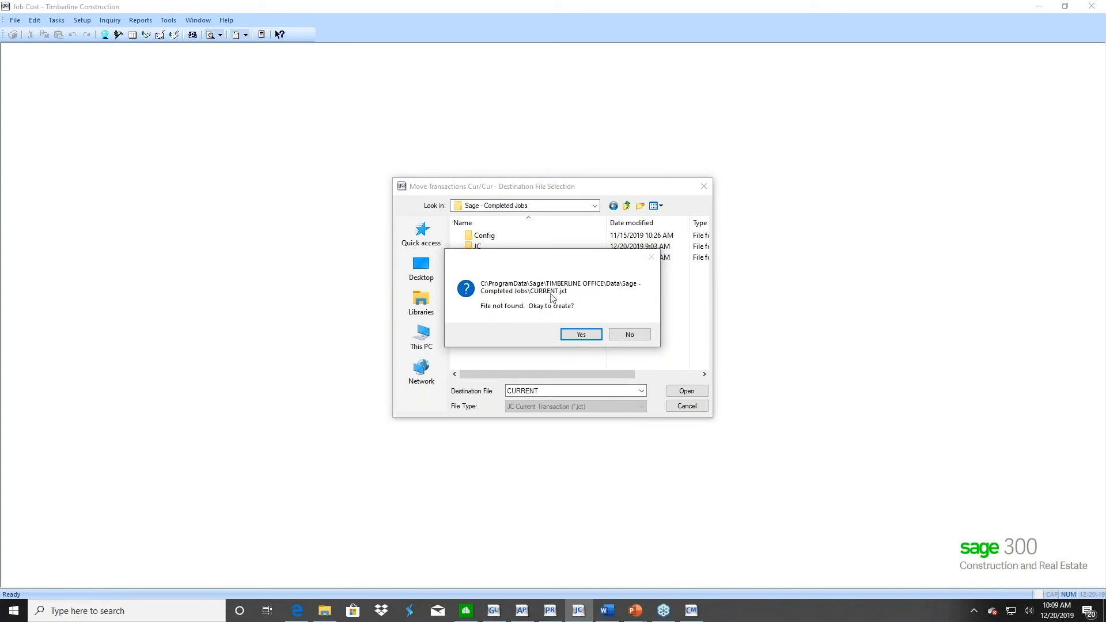
pyautogui.click(581, 336)
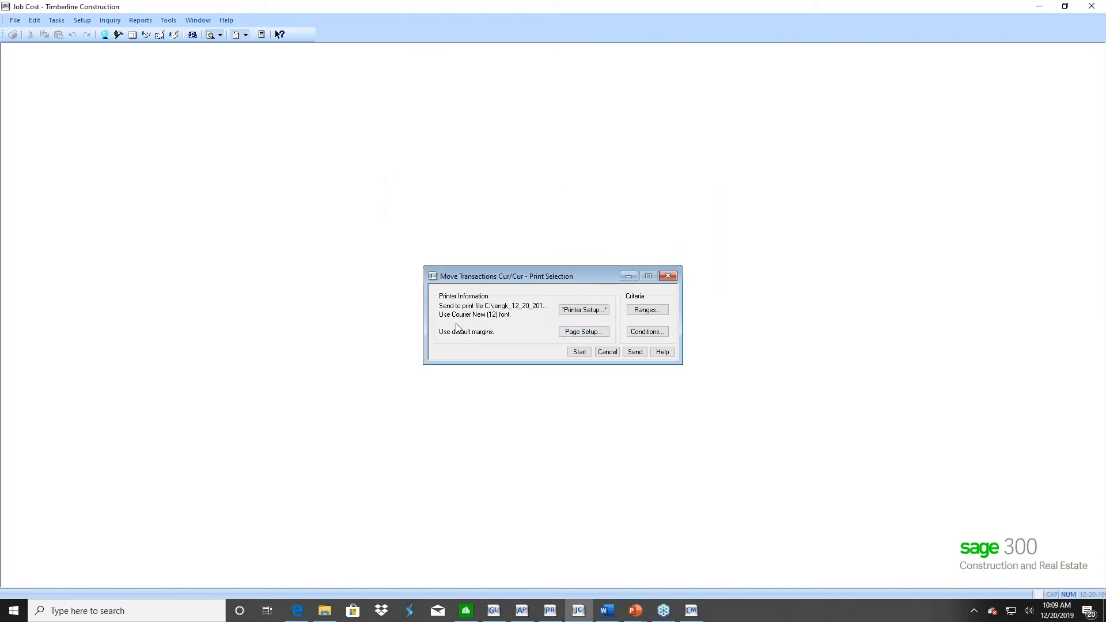
# Add a condition to the transaction move so that the JC - Job Status field is equal to Closed
pyautogui.click(650, 332)
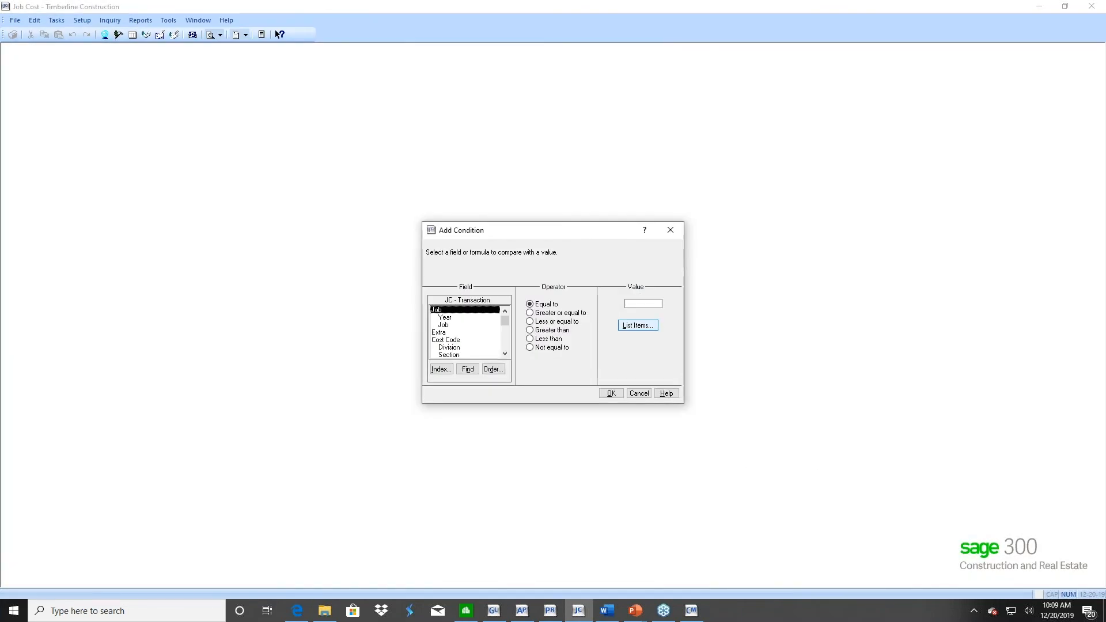
pyautogui.click(441, 369)
pyautogui.doubleClick(524, 271)
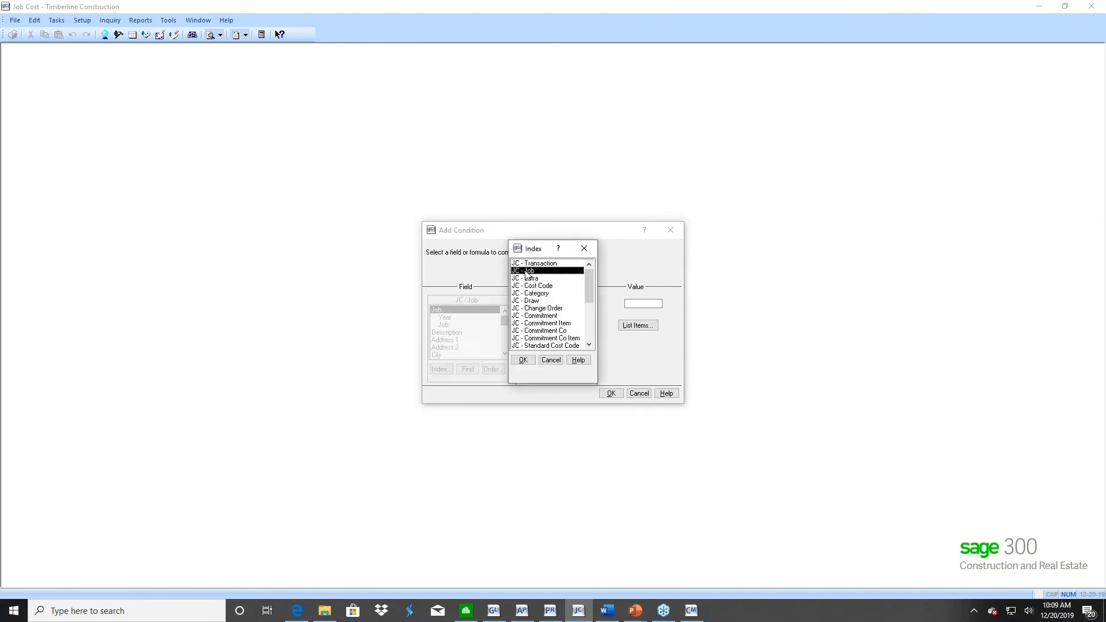
pyautogui.scroll(-5, 507, 344)
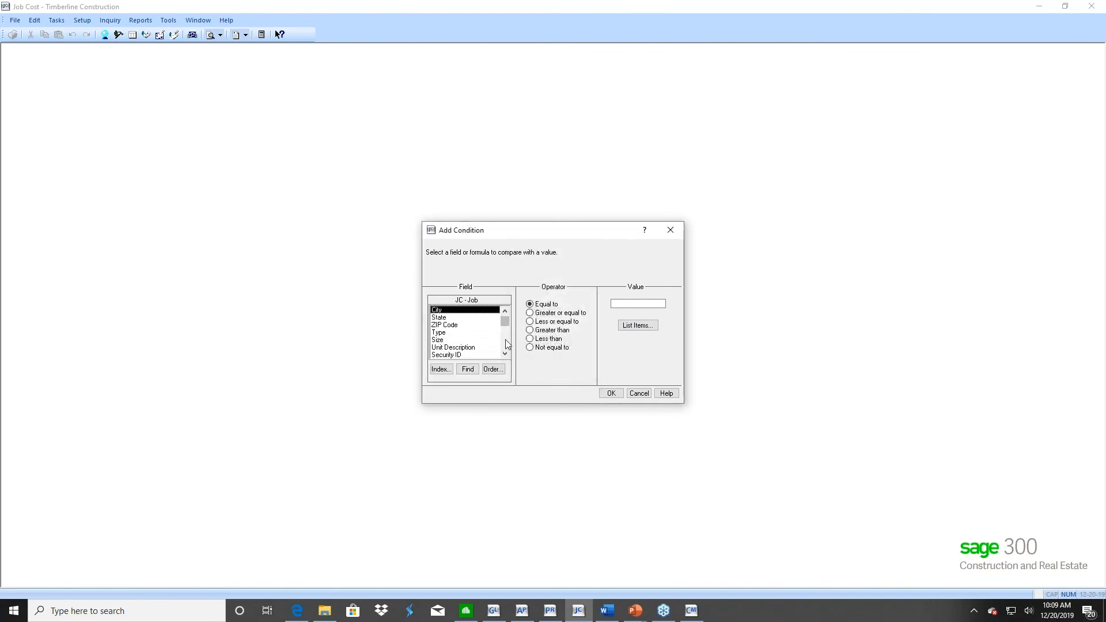
pyautogui.scroll(-2, 507, 343)
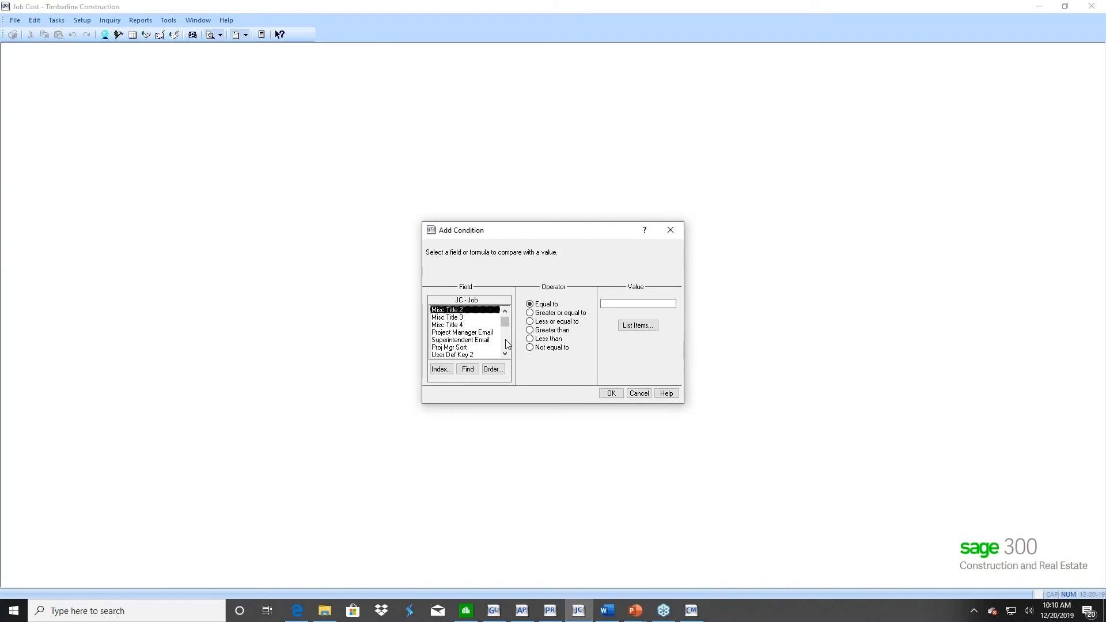
pyautogui.scroll(-2, 507, 344)
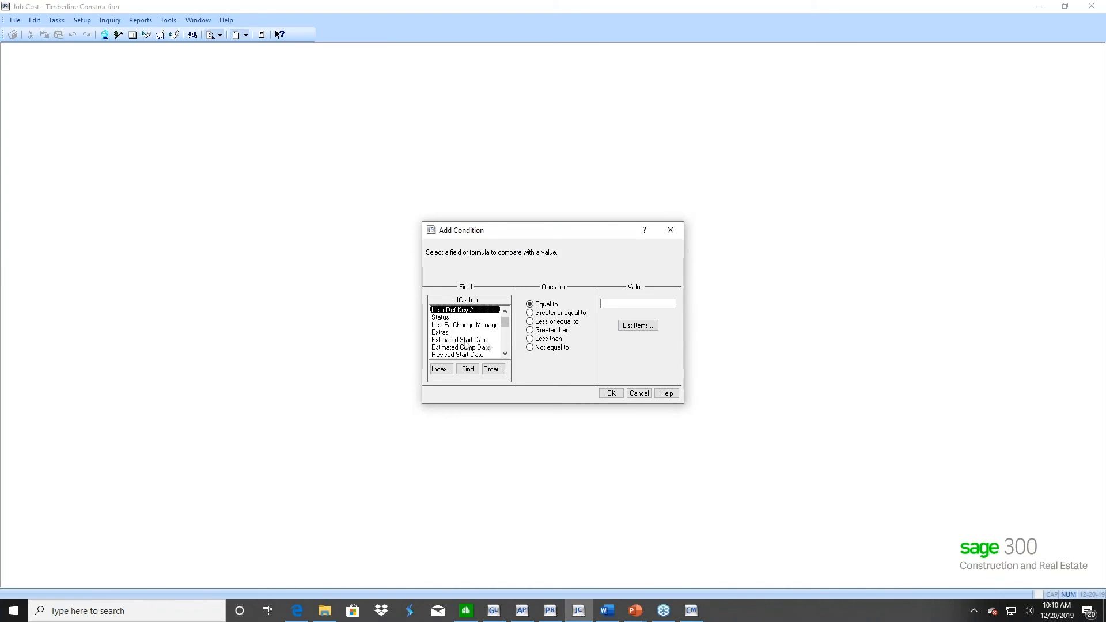
pyautogui.click(444, 318)
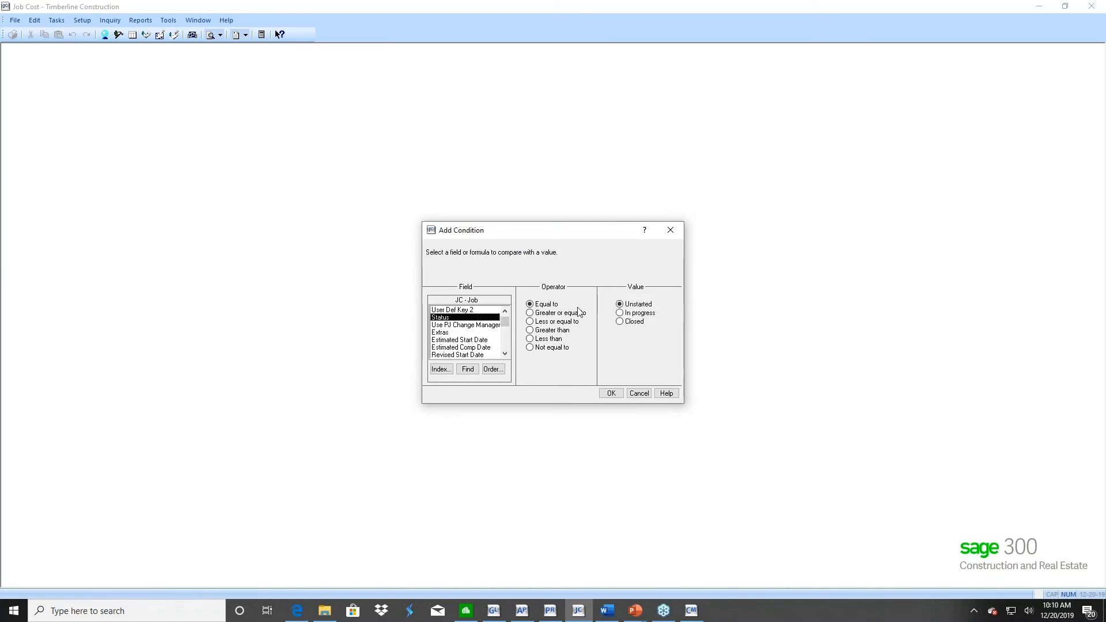
pyautogui.click(620, 322)
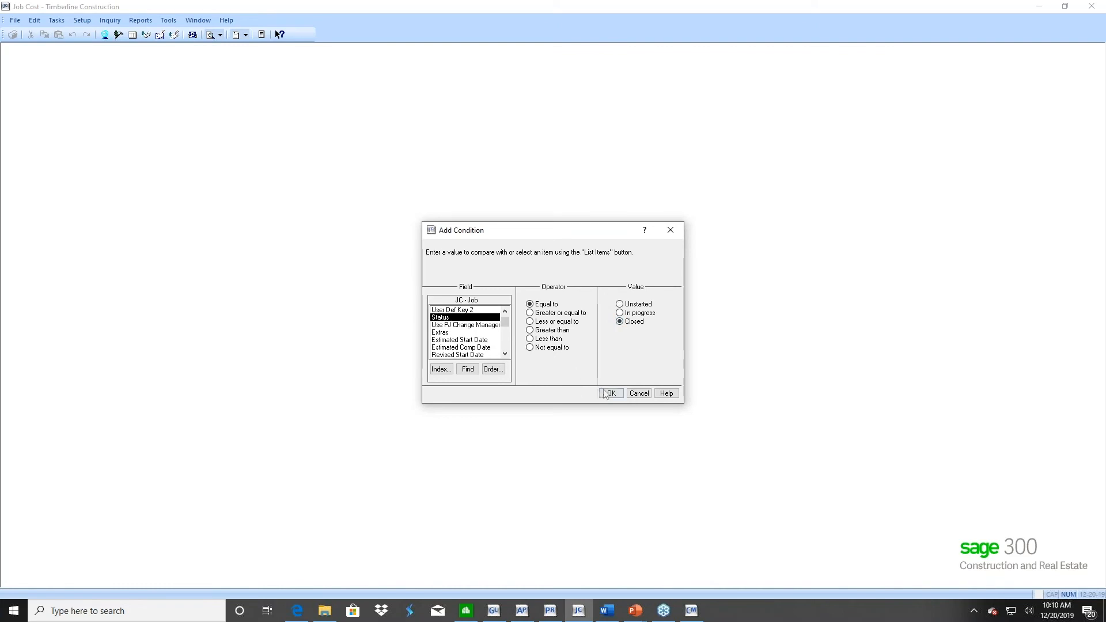
pyautogui.click(609, 394)
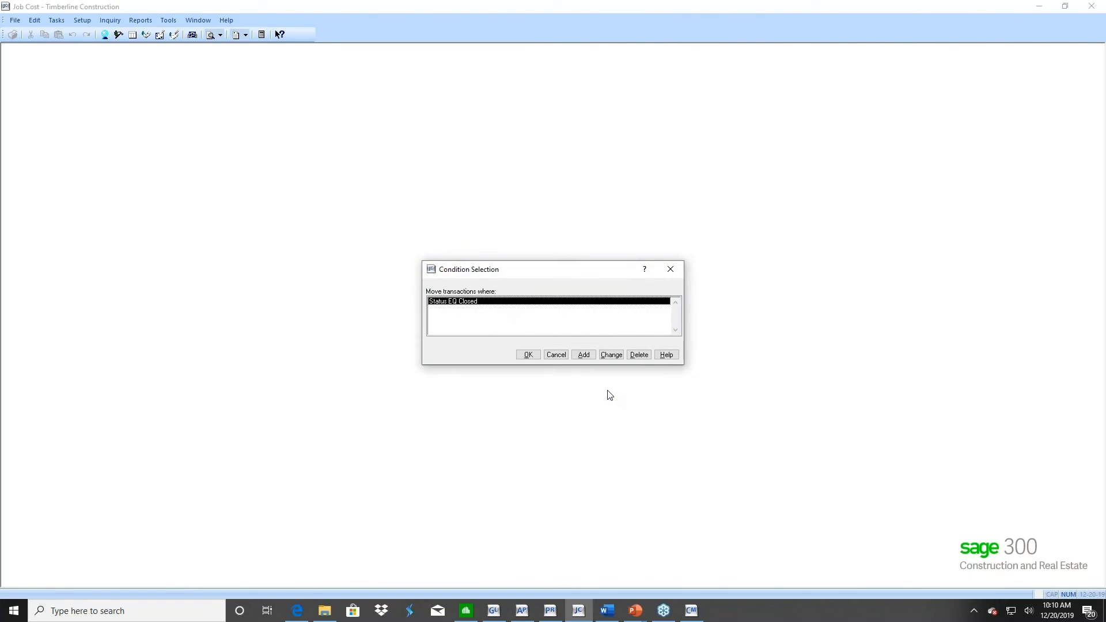
pyautogui.click(528, 354)
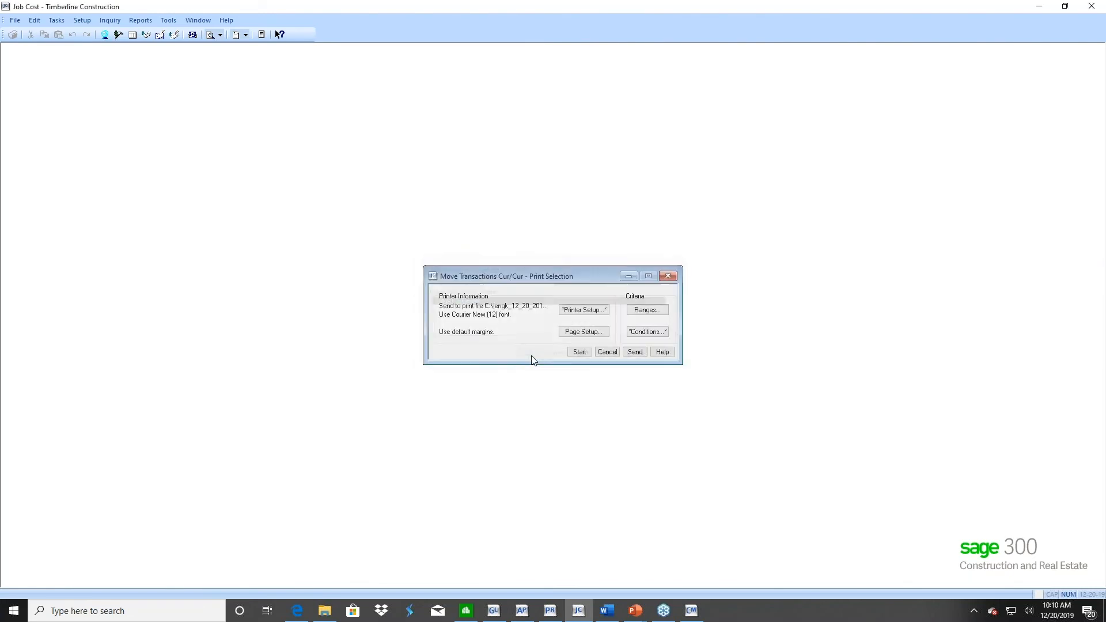
# Run the current-to-current transaction move for the closed jobs
pyautogui.click(579, 353)
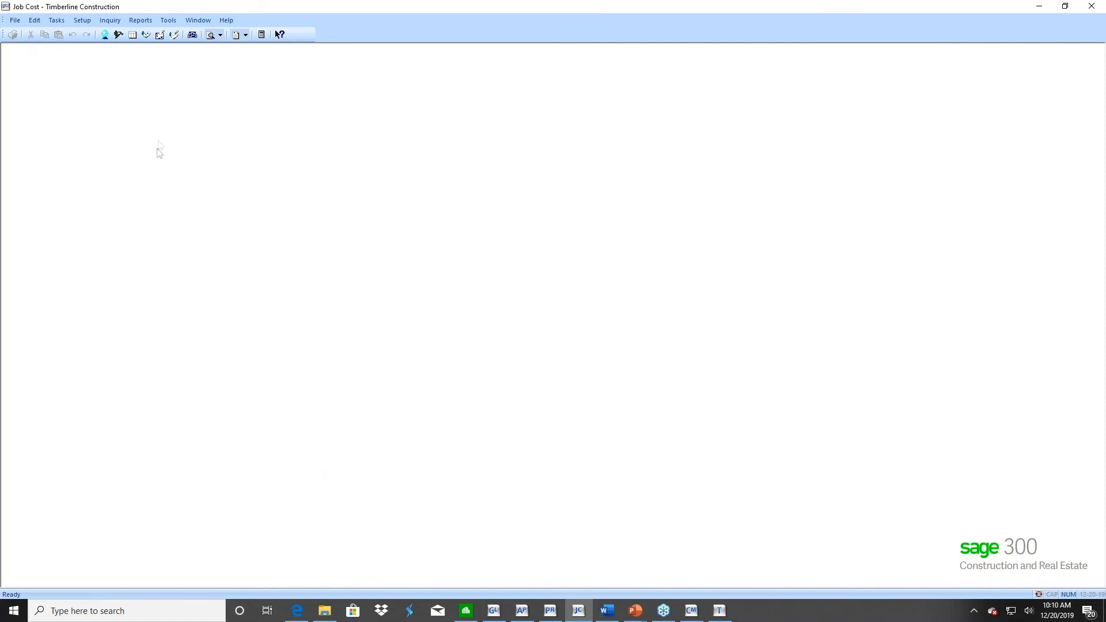
# Start a job move, accept moving the associated compliance items, and choose MASTER in the Sage - Completed Jobs data folder as the destination file
pyautogui.click(167, 21)
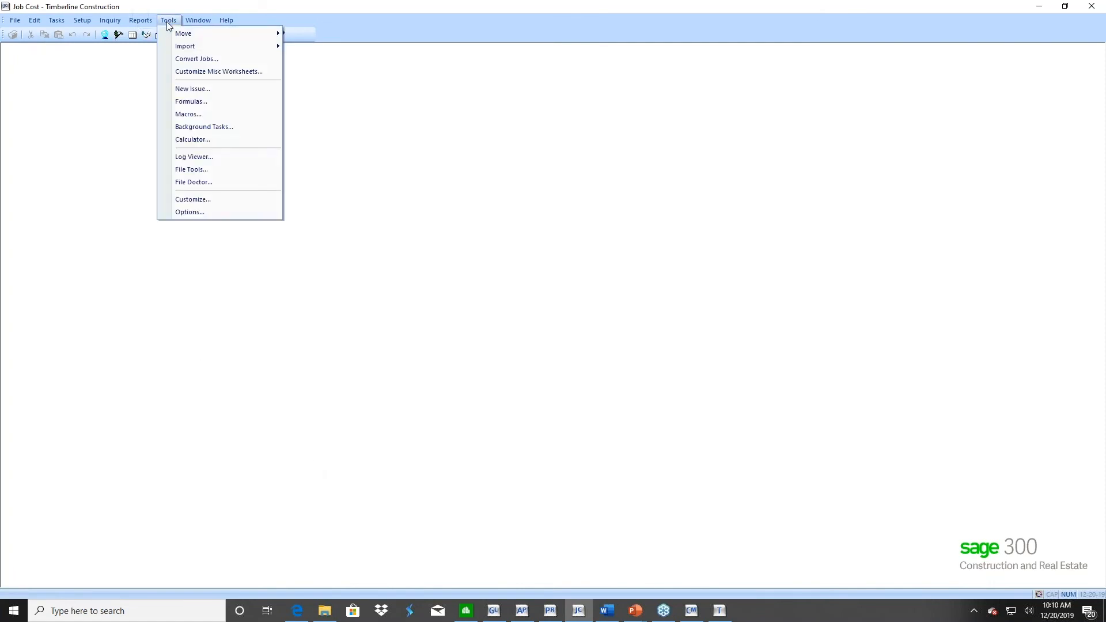
pyautogui.moveTo(176, 37)
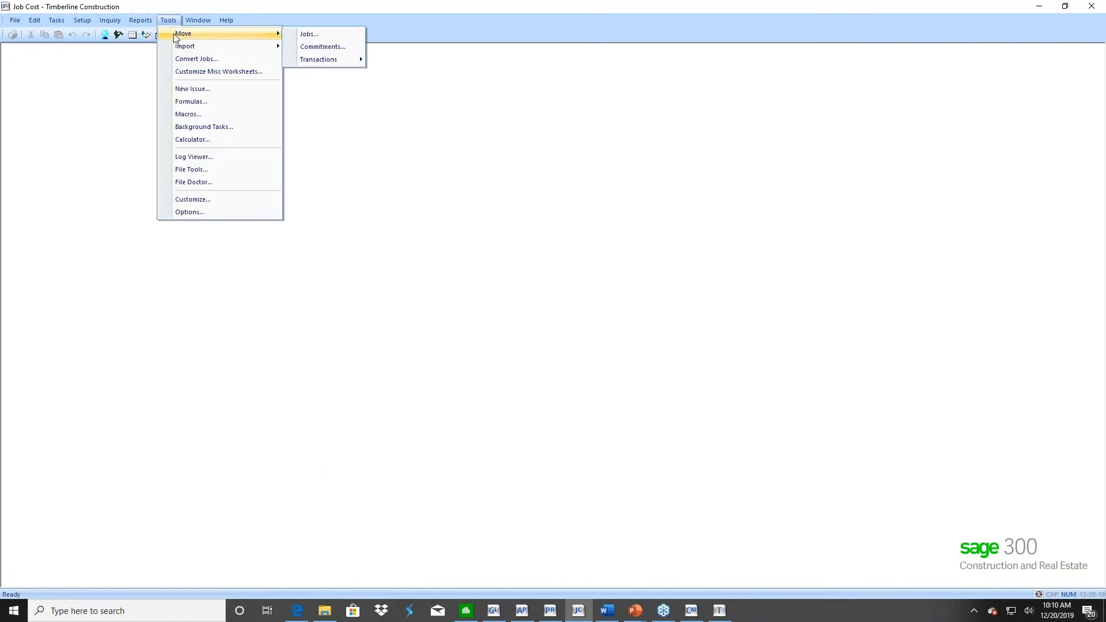
pyautogui.click(326, 36)
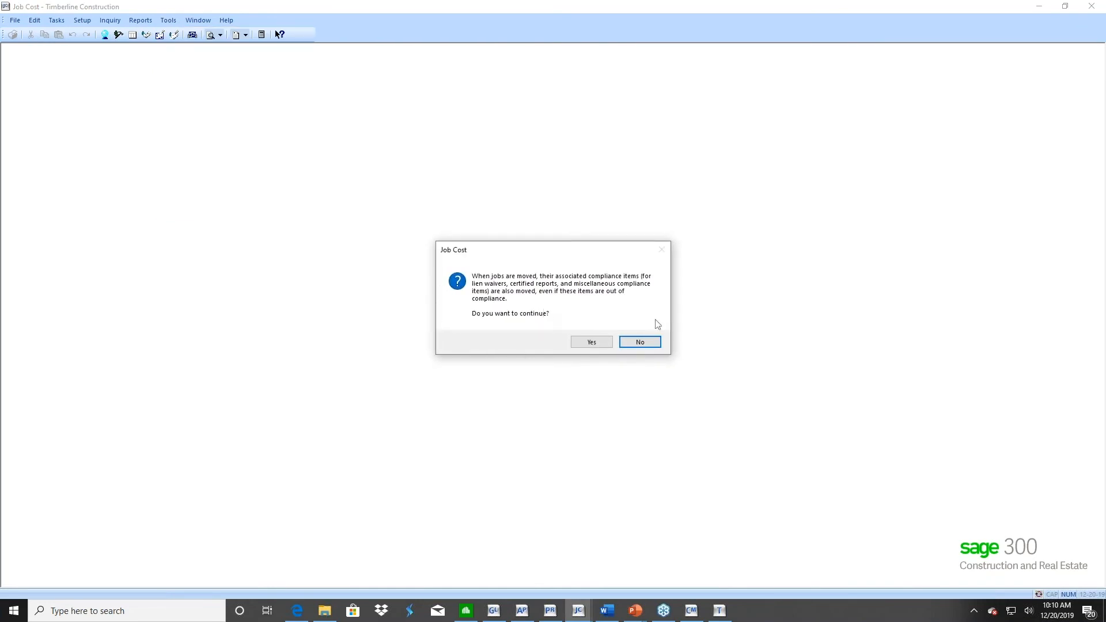
pyautogui.click(593, 343)
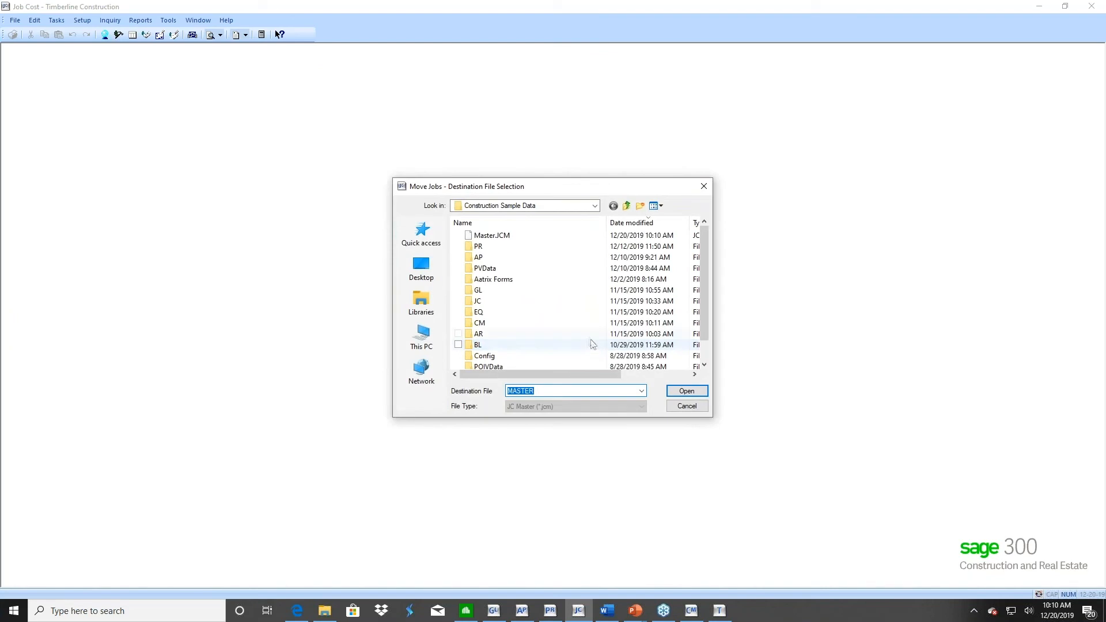
pyautogui.click(594, 206)
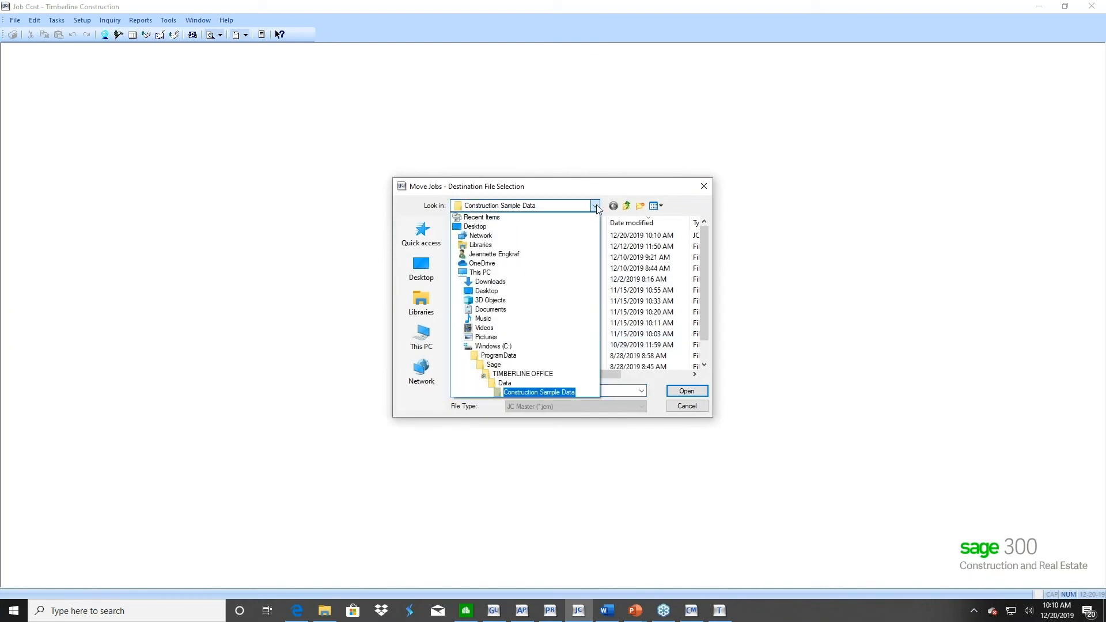
pyautogui.click(503, 382)
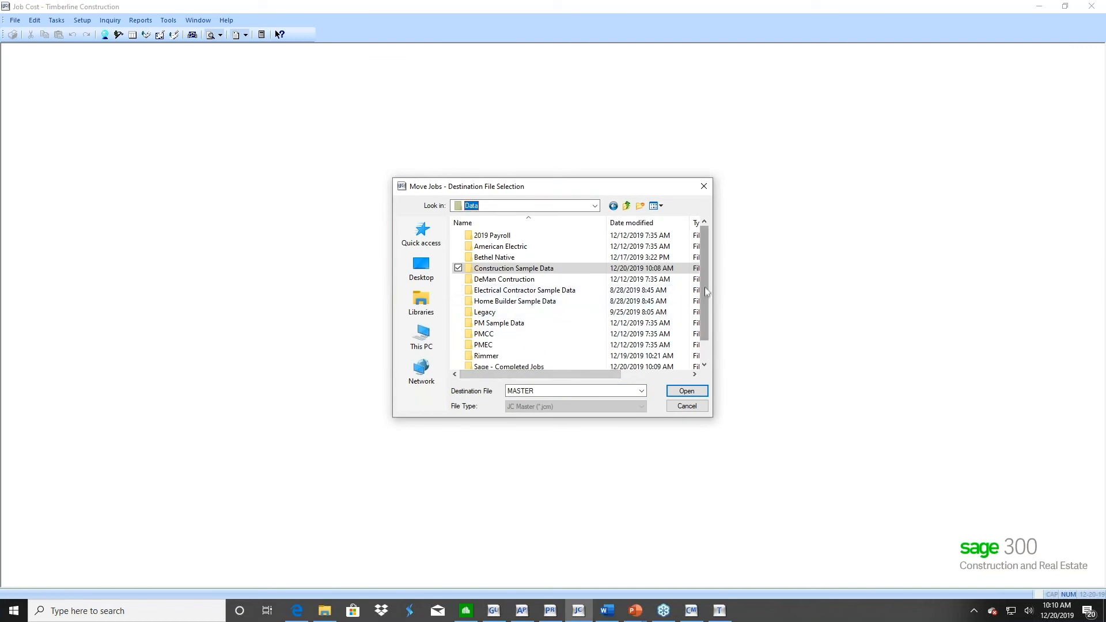
pyautogui.scroll(-1, 578, 321)
pyautogui.doubleClick(523, 345)
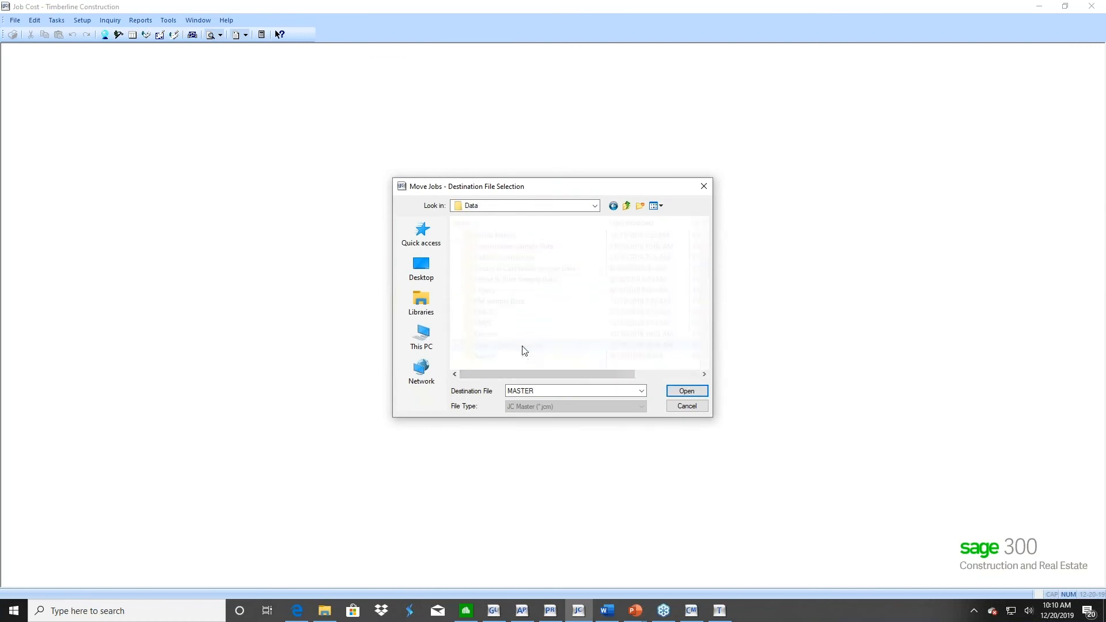
pyautogui.click(686, 391)
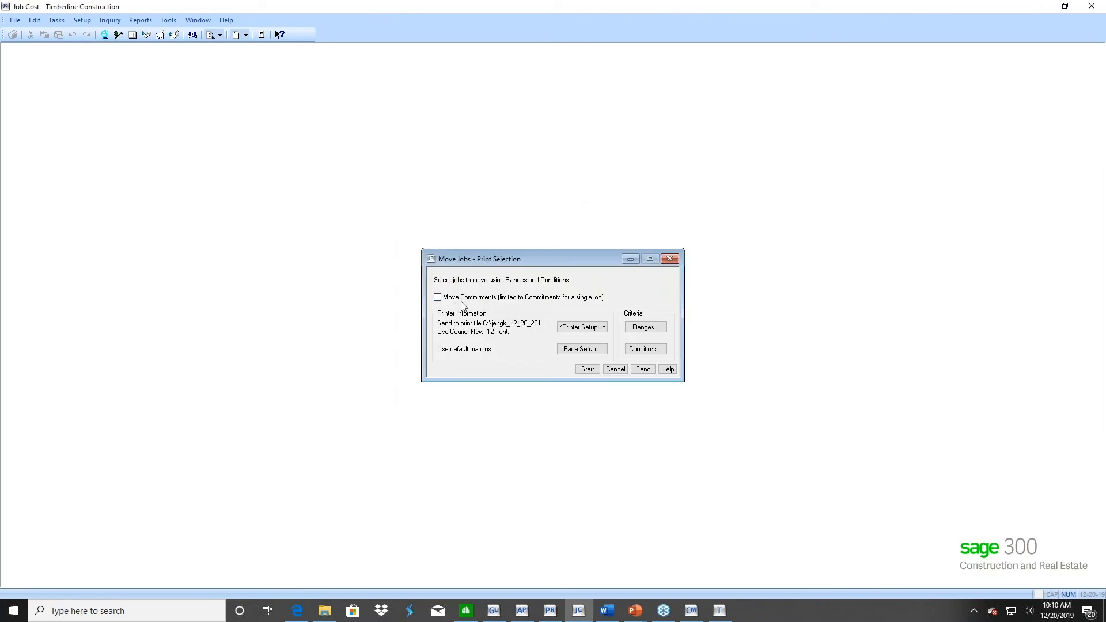
# Run the job move with Move Commitments enabled and a condition that the job Status is equal to Closed
pyautogui.click(438, 297)
pyautogui.click(644, 350)
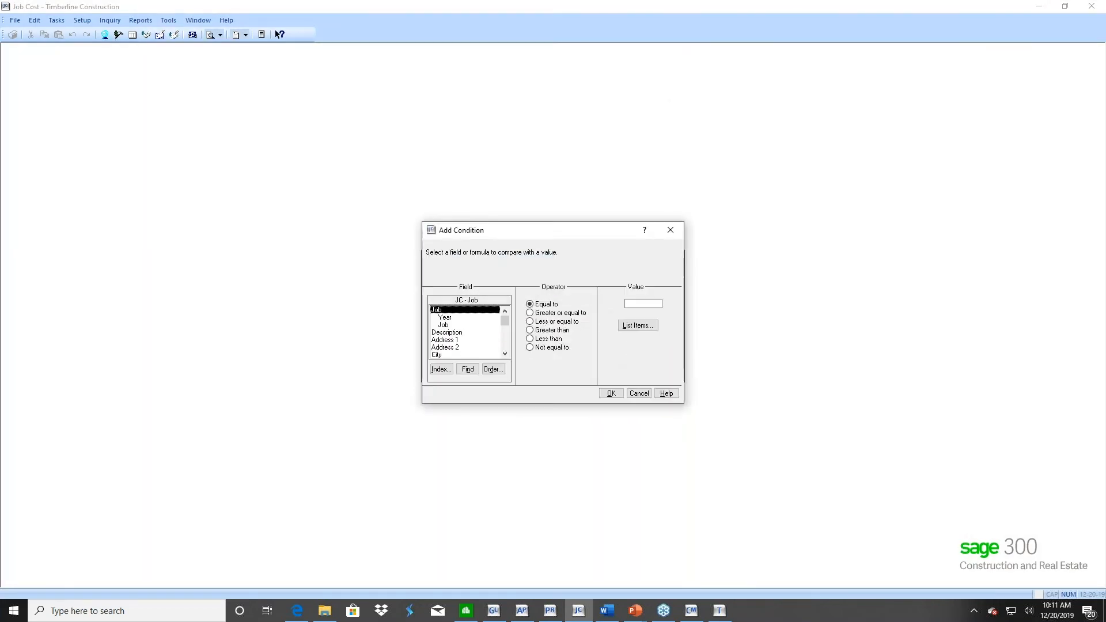
pyautogui.scroll(-5, 507, 340)
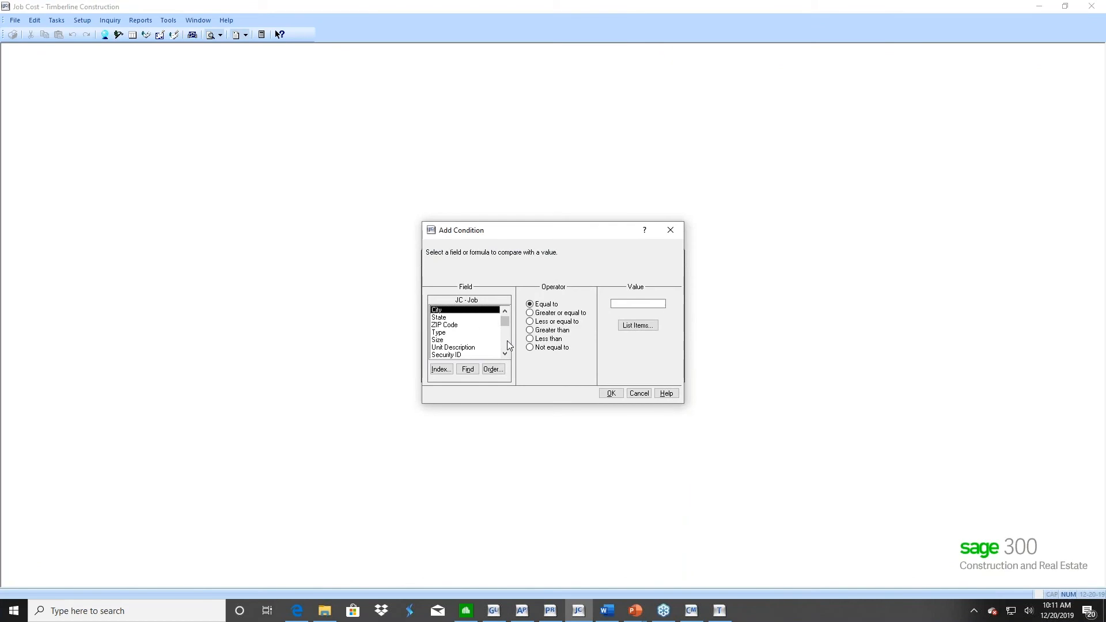
pyautogui.scroll(-4, 507, 340)
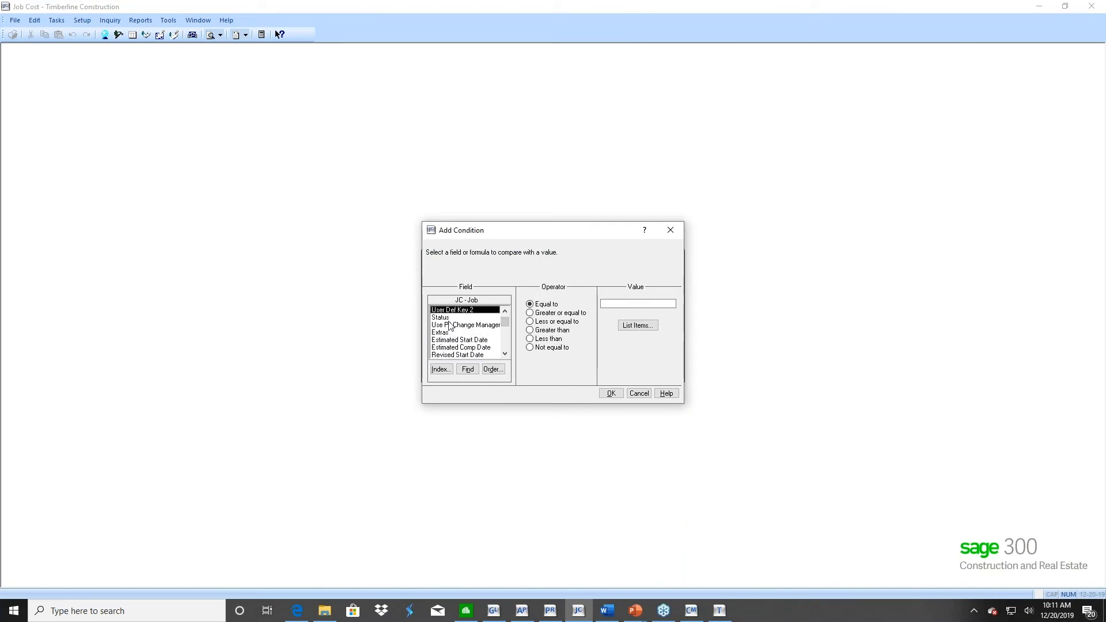
pyautogui.click(449, 318)
pyautogui.click(620, 321)
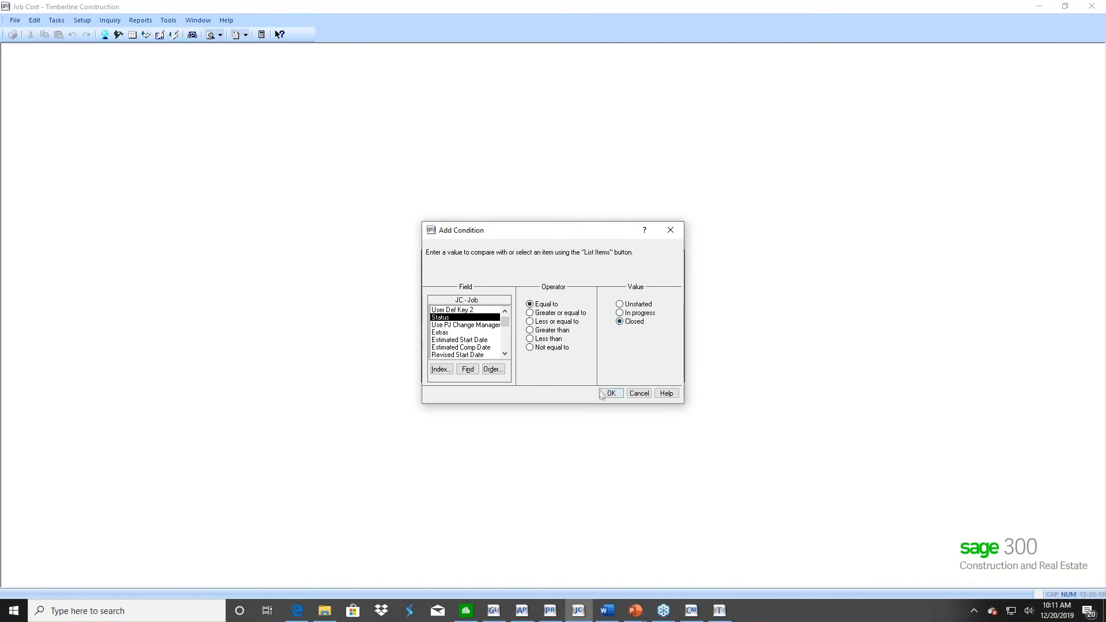
pyautogui.click(609, 395)
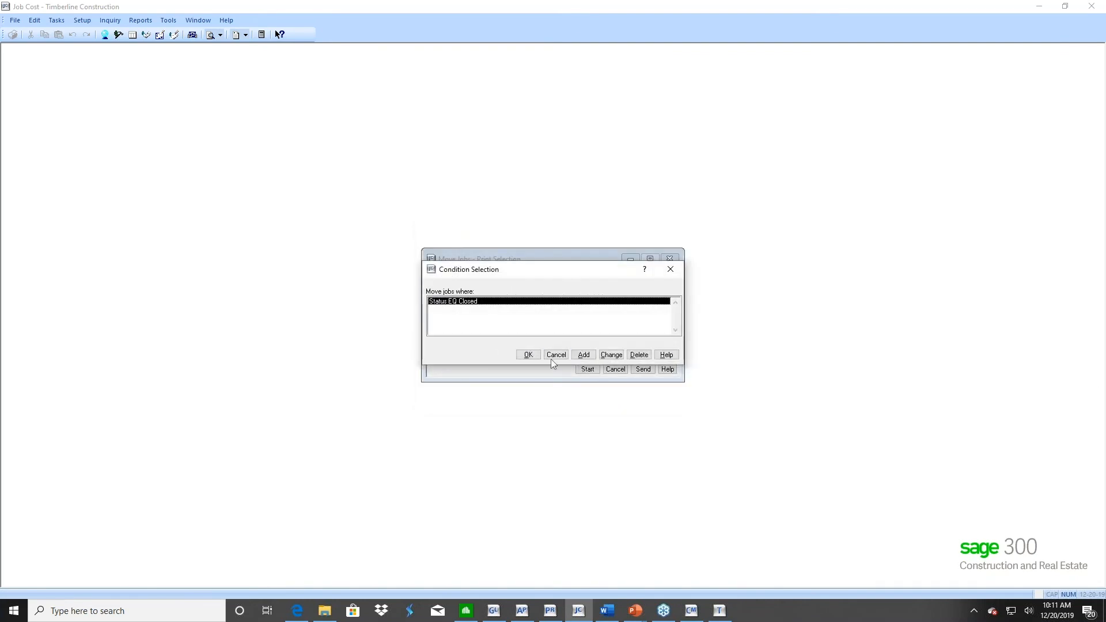
pyautogui.click(529, 355)
pyautogui.click(587, 368)
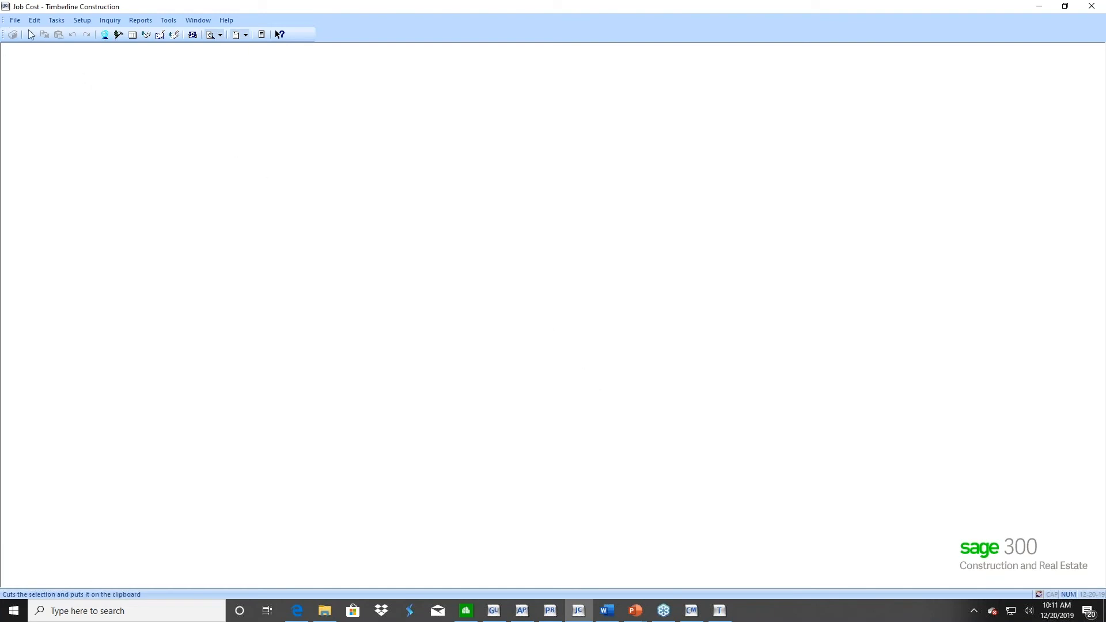
# Check the remaining jobs and their statuses in the Timberline Construction Job List inquiry, and close the inquiry
pyautogui.click(110, 21)
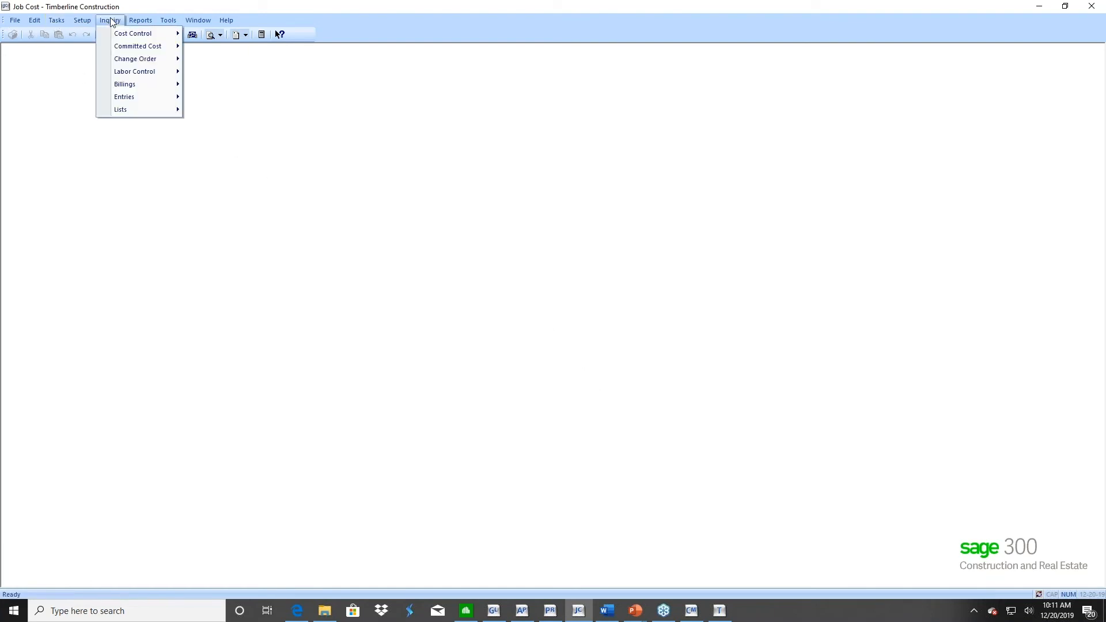
pyautogui.moveTo(134, 109)
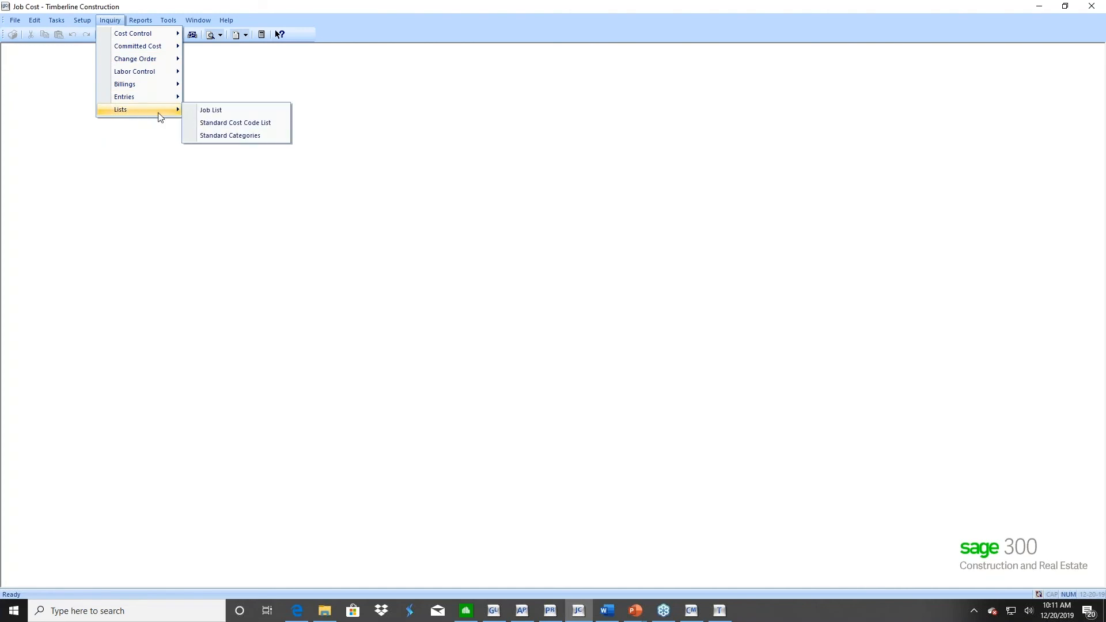
pyautogui.click(204, 109)
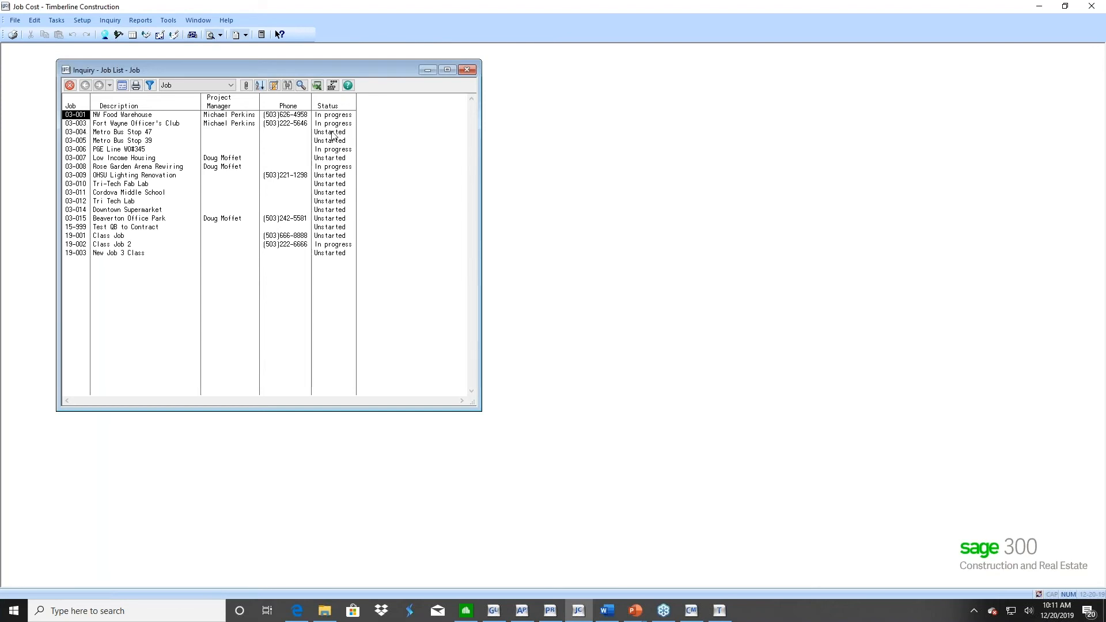
pyautogui.click(70, 85)
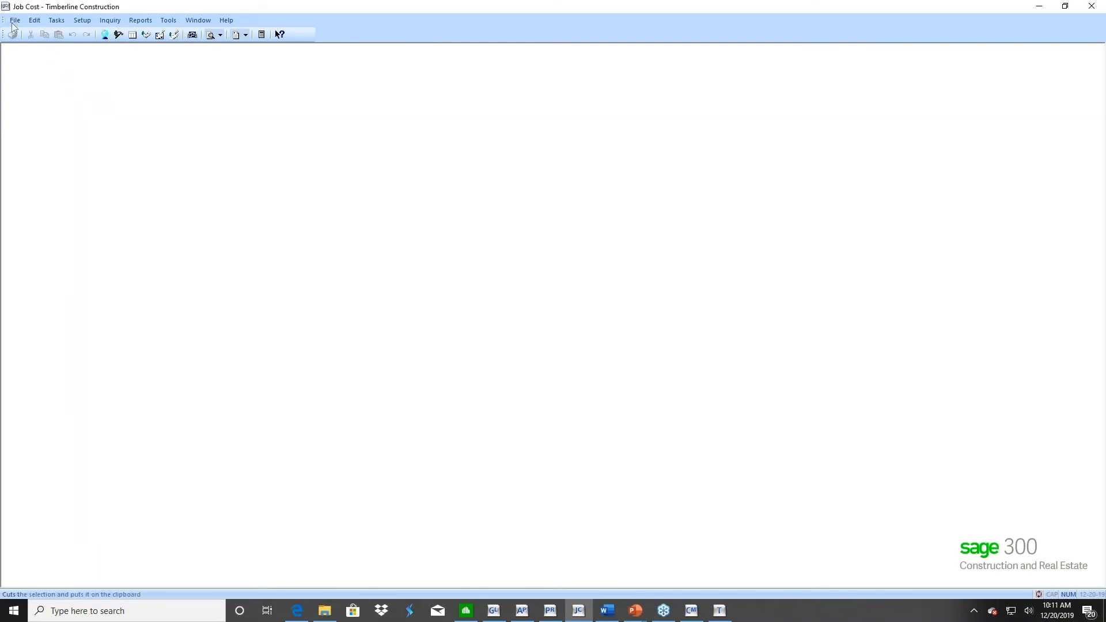
# Open the Sage - Completed Jobs company
pyautogui.click(15, 20)
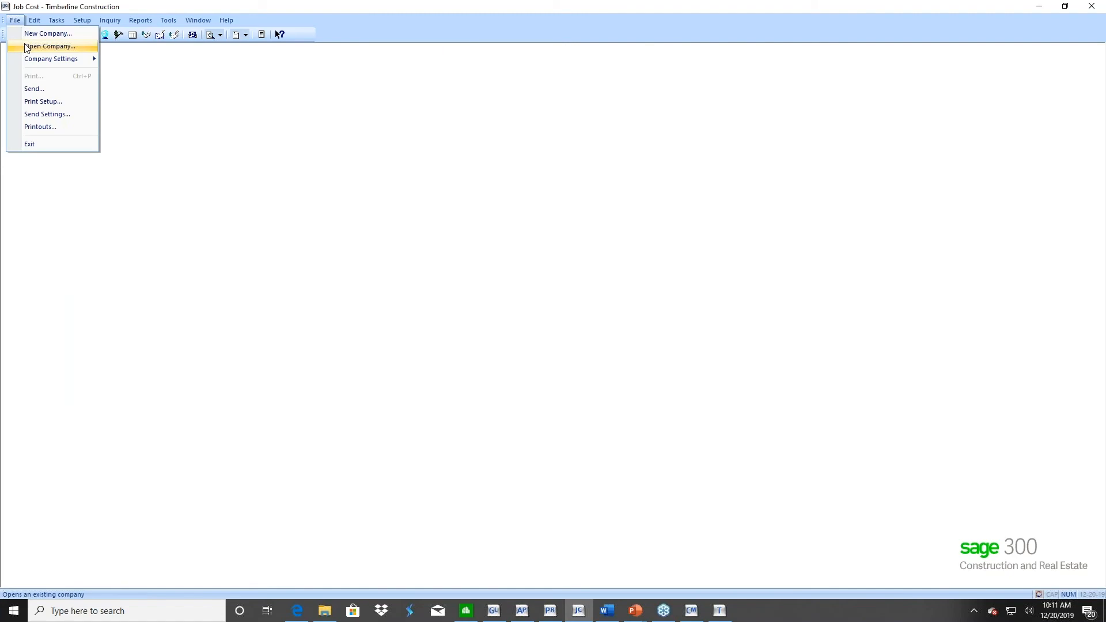
pyautogui.click(26, 47)
pyautogui.click(393, 346)
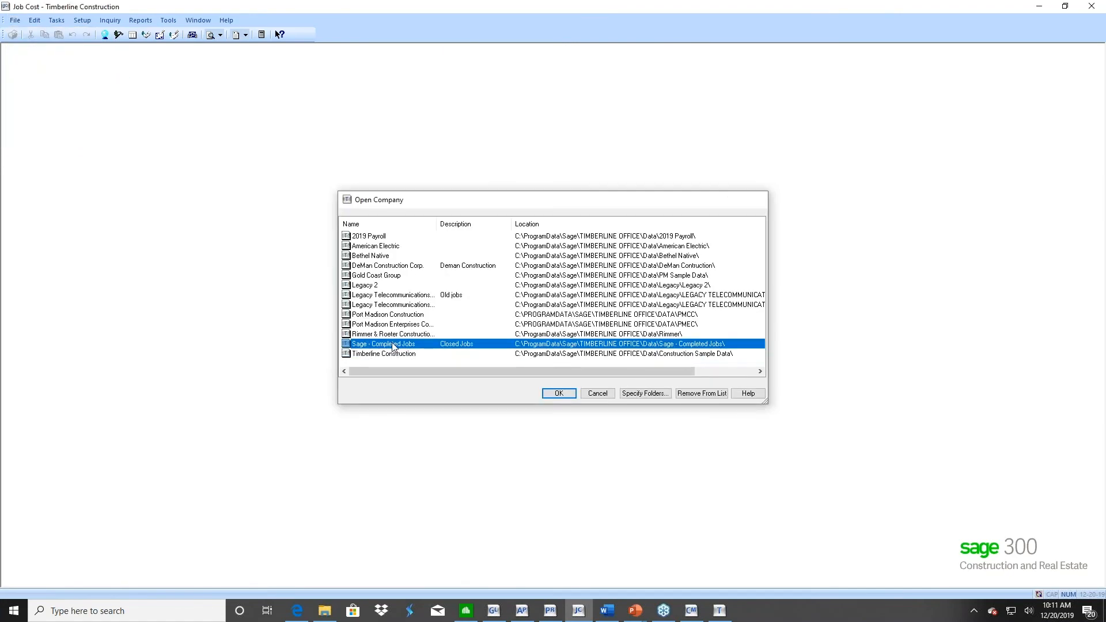
pyautogui.doubleClick(393, 345)
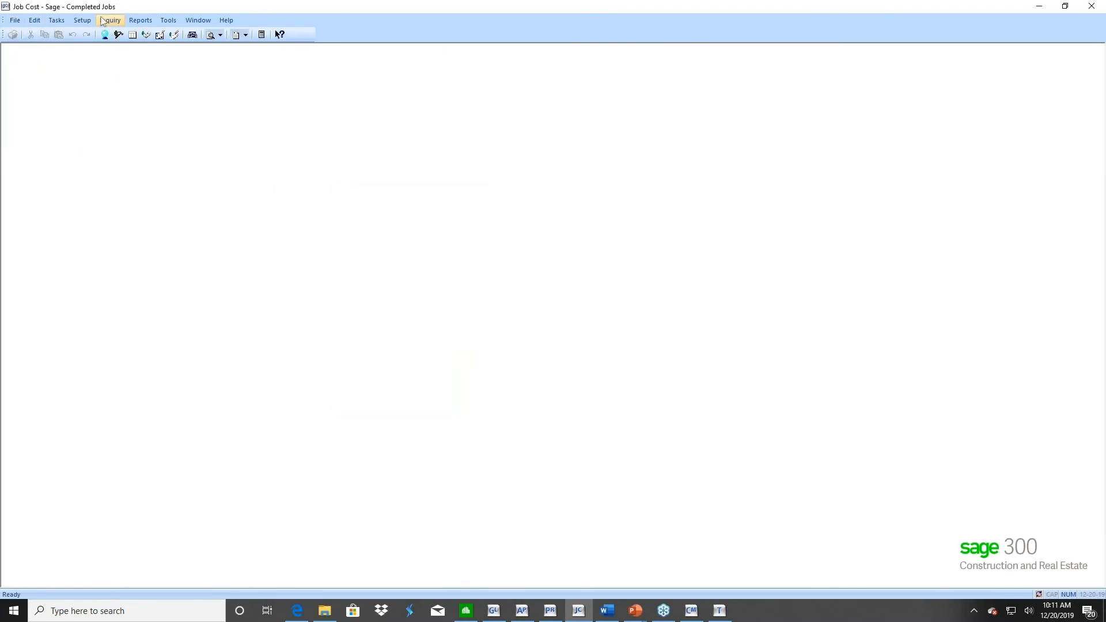
# Check the moved jobs in the Job List inquiry of the completed jobs company, and close the inquiry
pyautogui.click(107, 20)
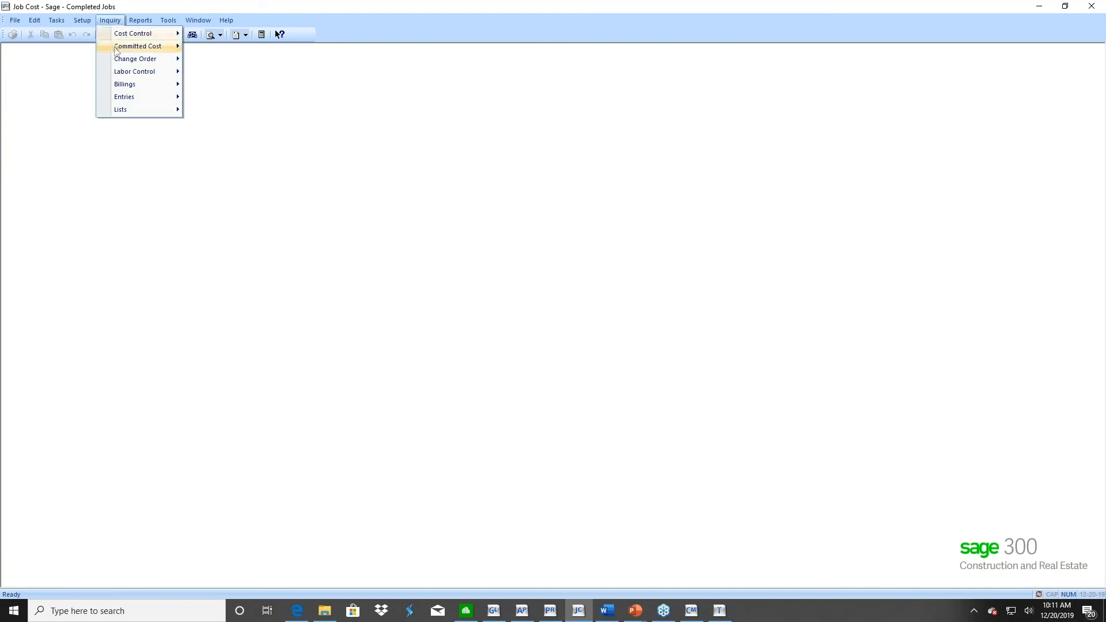
pyautogui.moveTo(124, 109)
pyautogui.click(215, 110)
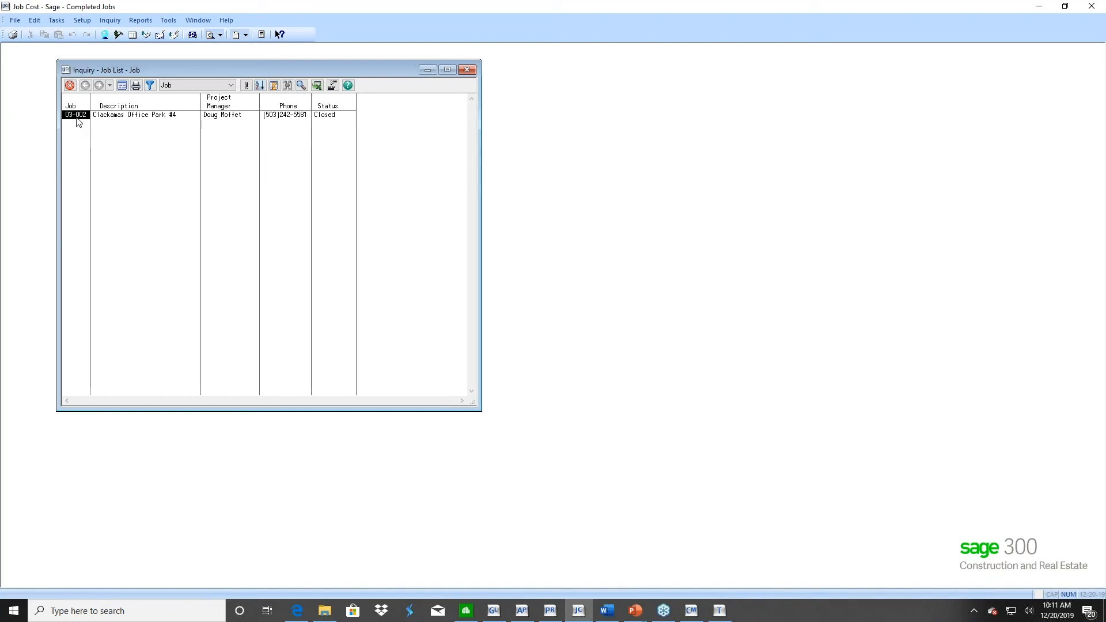
pyautogui.click(70, 86)
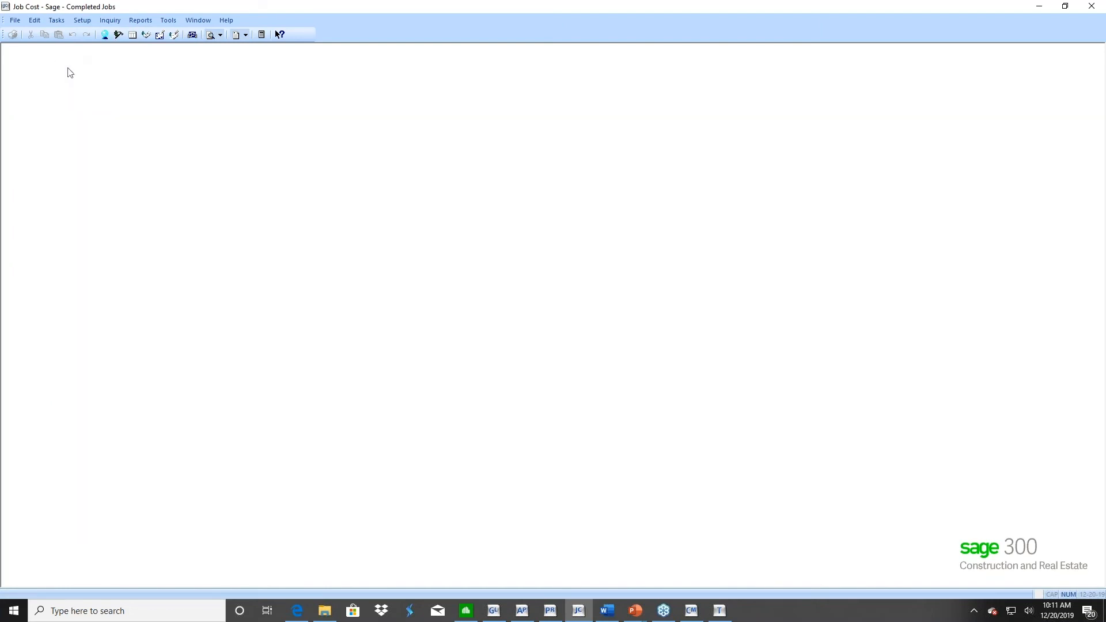
# Review the moved transactions in the All Entries inquiry for the Current transaction file, and close the inquiry
pyautogui.click(110, 20)
pyautogui.moveTo(123, 98)
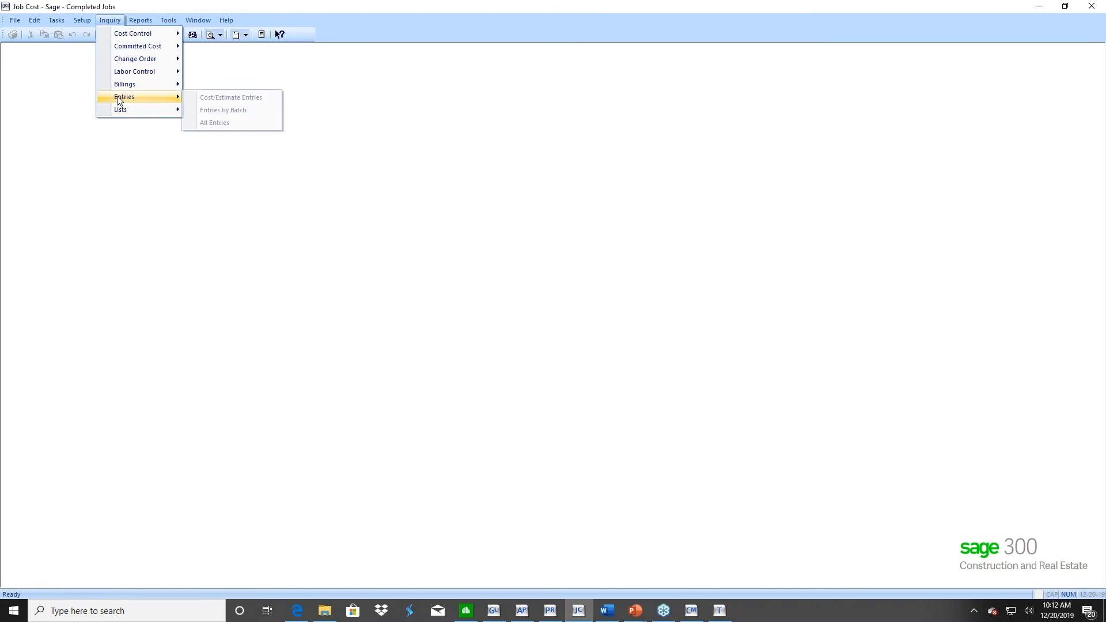
pyautogui.click(215, 123)
pyautogui.click(528, 322)
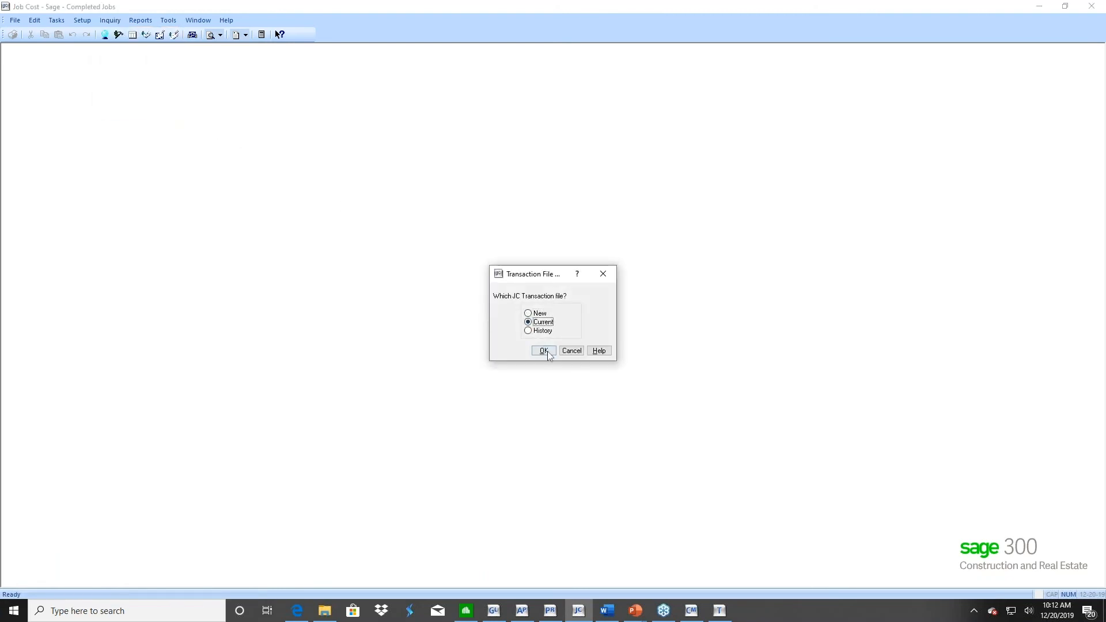
pyautogui.click(544, 350)
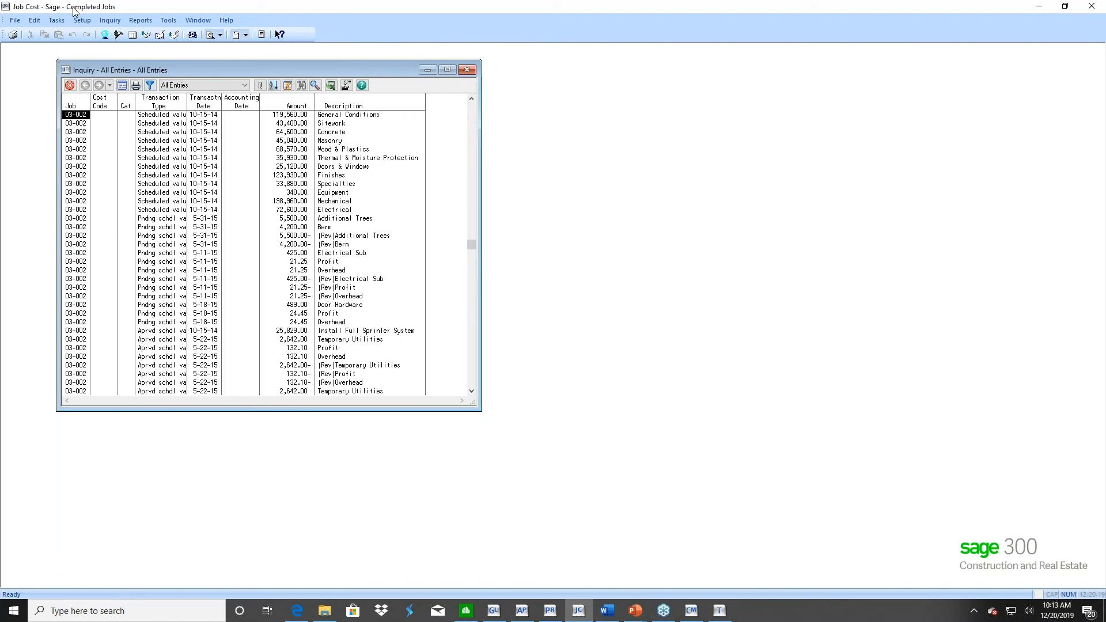
pyautogui.click(70, 86)
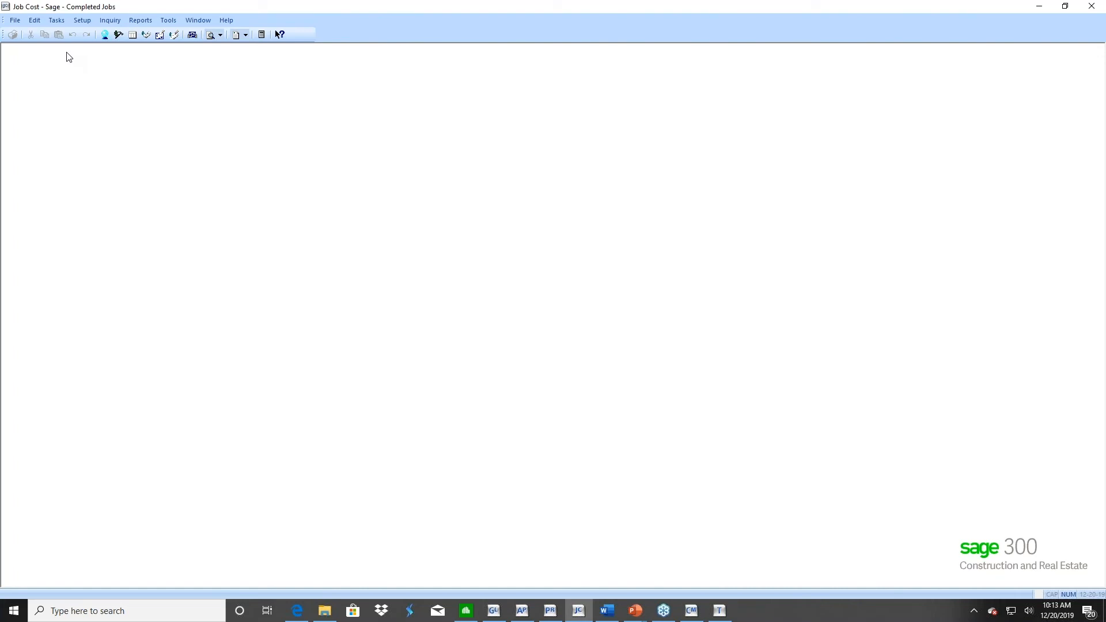
# Switch to the PowerPoint slide show and advance from the Job Cost slide to the Residential Management slide
pyautogui.click(634, 612)
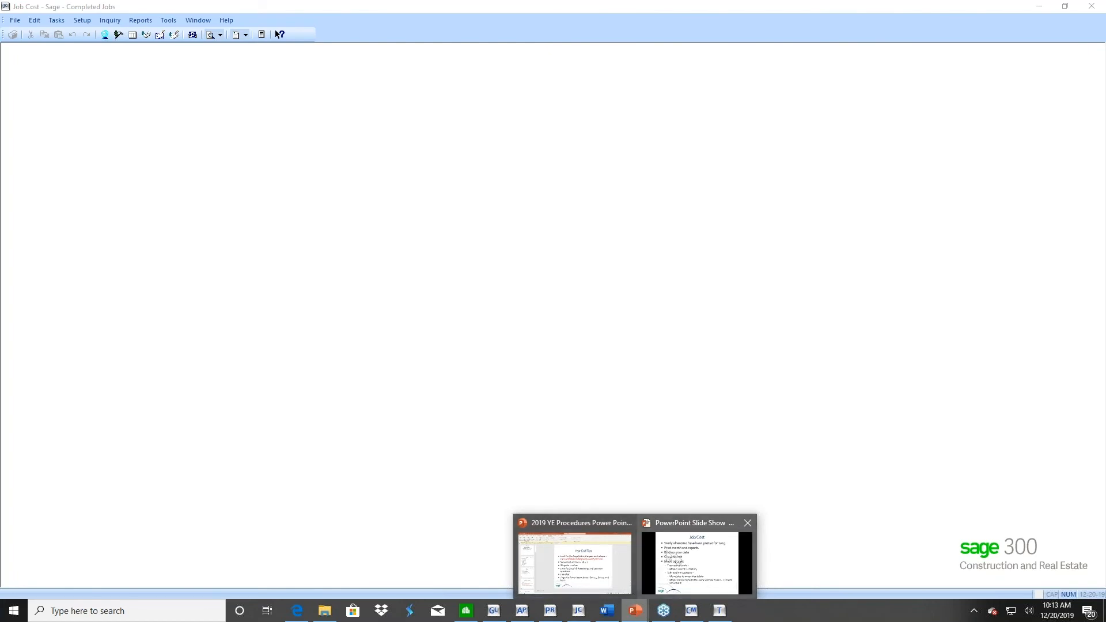
pyautogui.click(690, 563)
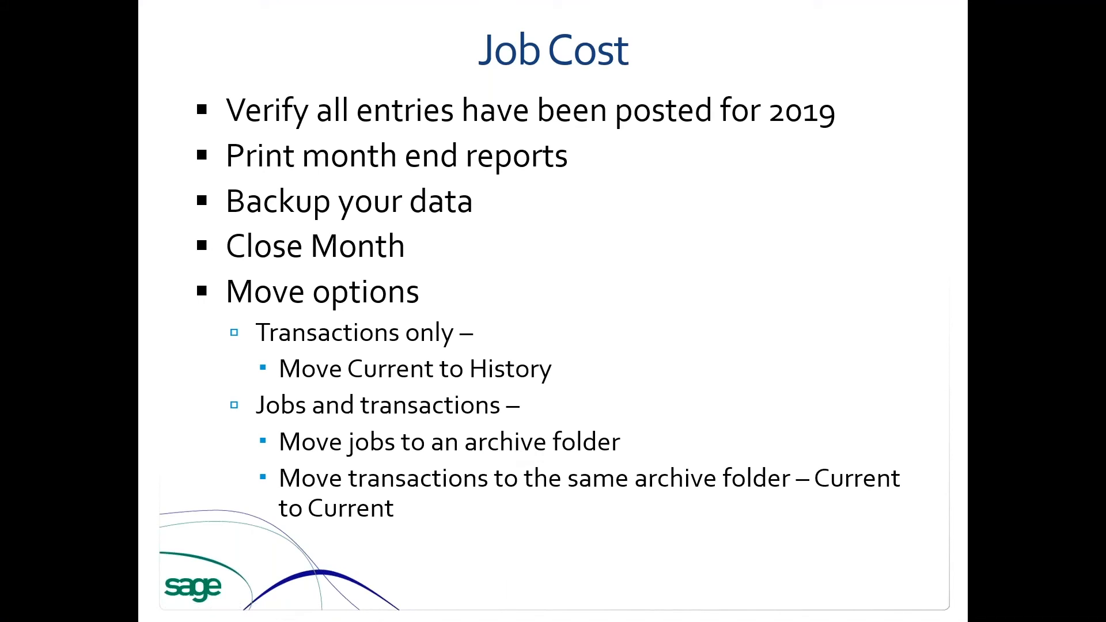
pyautogui.press('Right')
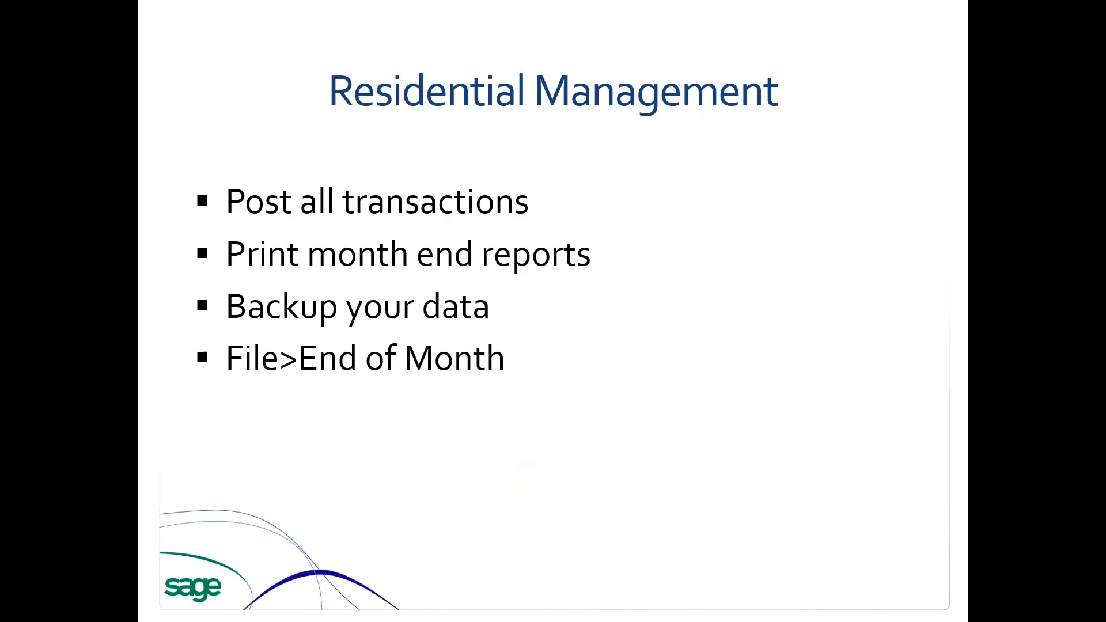
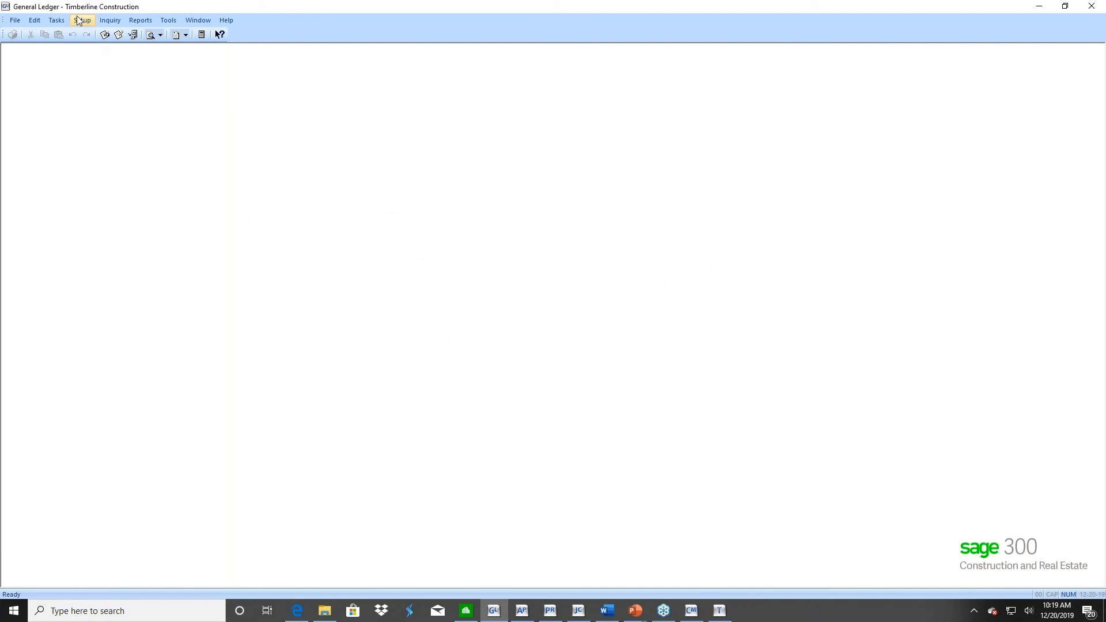
# Open the base account setup and browse through the base accounts one by one, checking each account's type
pyautogui.click(78, 20)
pyautogui.moveTo(148, 51)
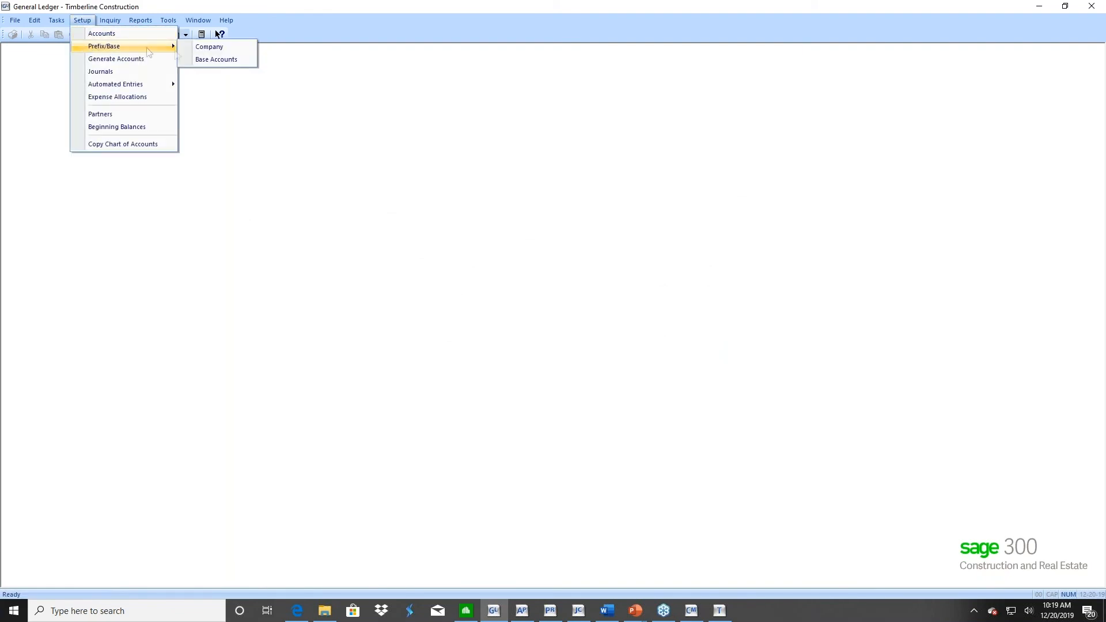
pyautogui.click(211, 59)
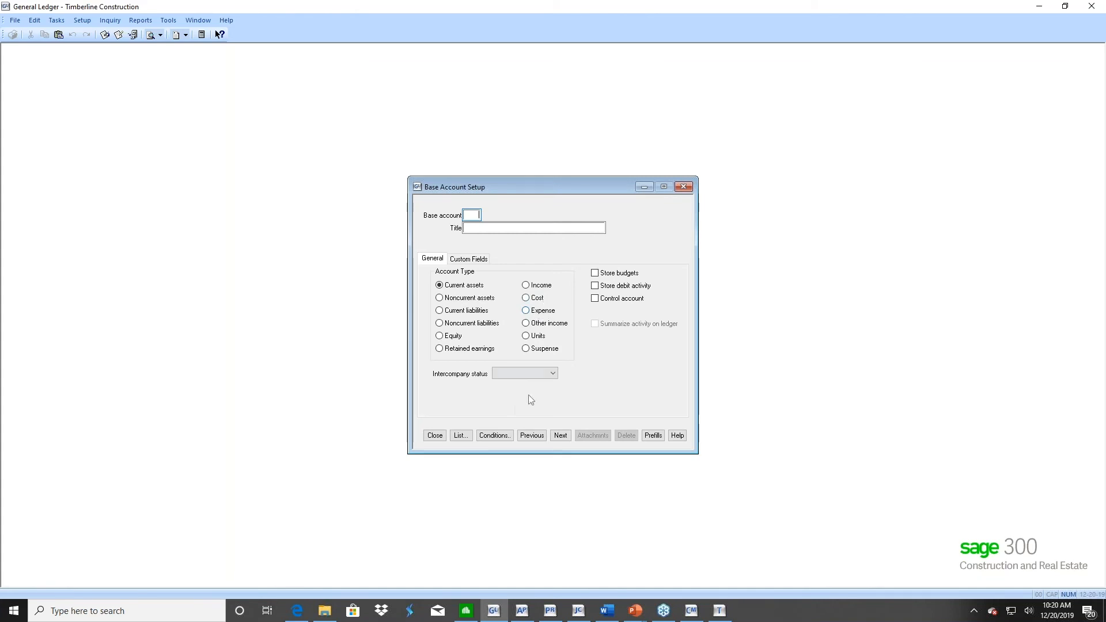
pyautogui.click(560, 436)
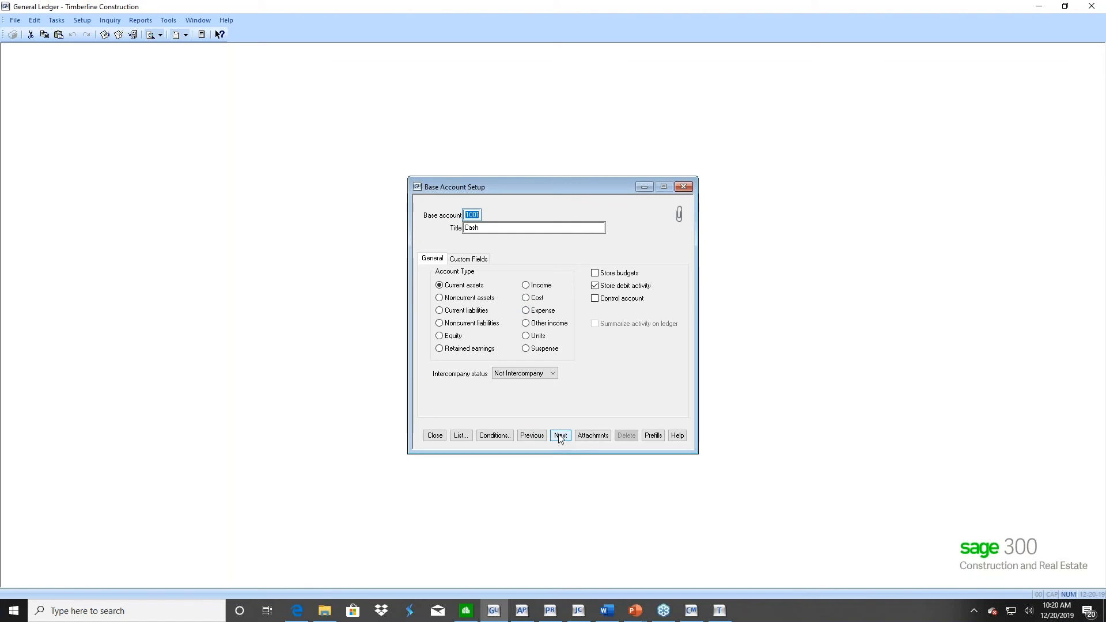
pyautogui.click(560, 436)
pyautogui.click(560, 436)
pyautogui.click(560, 436)
pyautogui.click(560, 436)
pyautogui.click(560, 436)
pyautogui.click(560, 436)
pyautogui.click(560, 436)
pyautogui.click(560, 436)
pyautogui.click(560, 436)
pyautogui.click(560, 436)
pyautogui.click(560, 436)
pyautogui.click(560, 436)
pyautogui.click(560, 436)
pyautogui.click(560, 436)
pyautogui.click(560, 436)
pyautogui.click(560, 436)
pyautogui.click(560, 437)
pyautogui.click(560, 437)
pyautogui.click(560, 436)
pyautogui.click(560, 436)
pyautogui.click(560, 436)
pyautogui.click(560, 436)
pyautogui.click(560, 436)
pyautogui.click(560, 436)
pyautogui.click(560, 436)
pyautogui.click(560, 436)
pyautogui.click(560, 436)
pyautogui.click(560, 436)
pyautogui.click(560, 436)
pyautogui.click(559, 436)
pyautogui.click(559, 436)
pyautogui.click(560, 436)
pyautogui.click(560, 436)
pyautogui.click(560, 436)
pyautogui.click(560, 436)
pyautogui.click(560, 436)
pyautogui.click(560, 436)
pyautogui.click(560, 436)
pyautogui.click(560, 436)
pyautogui.click(560, 437)
pyautogui.click(560, 436)
pyautogui.click(560, 436)
pyautogui.click(560, 436)
pyautogui.click(560, 436)
pyautogui.click(560, 436)
pyautogui.click(560, 437)
pyautogui.click(560, 436)
pyautogui.click(560, 437)
pyautogui.click(560, 436)
# Jump to base account 4000, check the account types of the income accounts and those following, and close the base account setup
pyautogui.write('4000')
pyautogui.press('Tab')
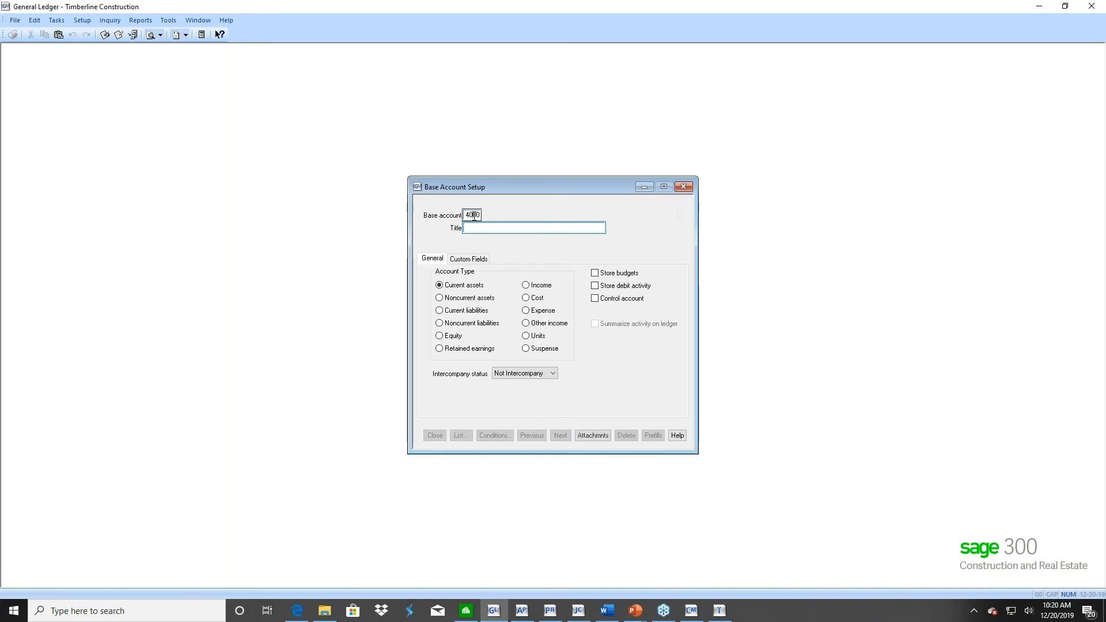
pyautogui.click(562, 436)
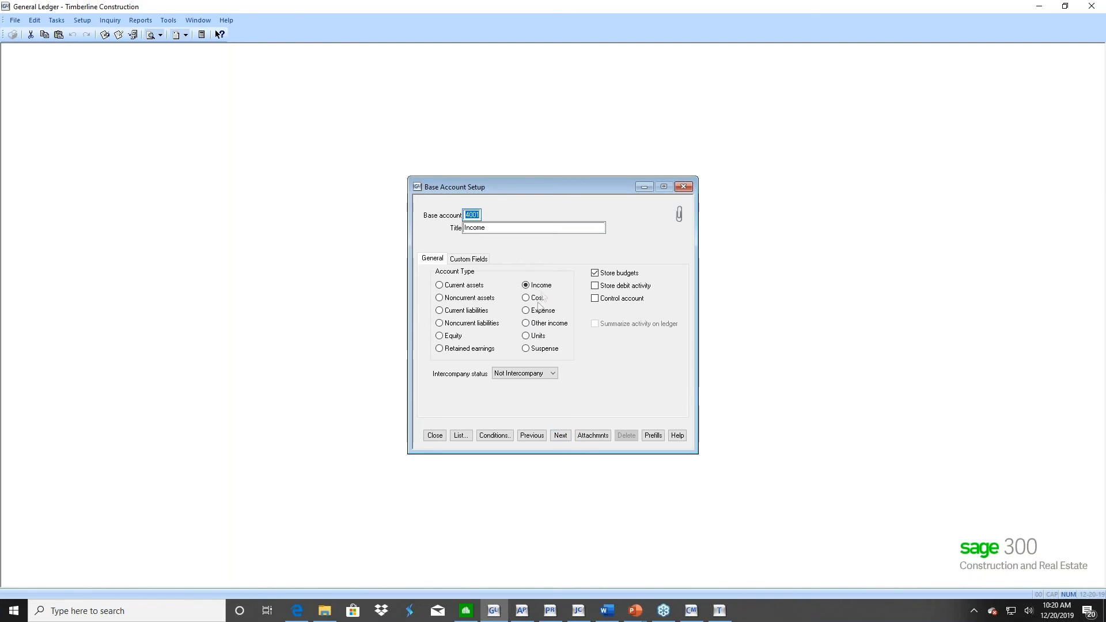
pyautogui.click(563, 437)
pyautogui.click(563, 437)
pyautogui.click(563, 437)
pyautogui.click(563, 437)
pyautogui.click(562, 436)
pyautogui.click(563, 437)
pyautogui.click(562, 437)
pyautogui.click(563, 437)
pyautogui.click(562, 437)
pyautogui.click(563, 438)
pyautogui.click(563, 438)
pyautogui.click(564, 438)
pyautogui.click(563, 438)
pyautogui.click(563, 438)
pyautogui.click(435, 436)
# Open the general ledger account setup, view the first account's settings, and close the setup
pyautogui.click(81, 20)
pyautogui.click(78, 35)
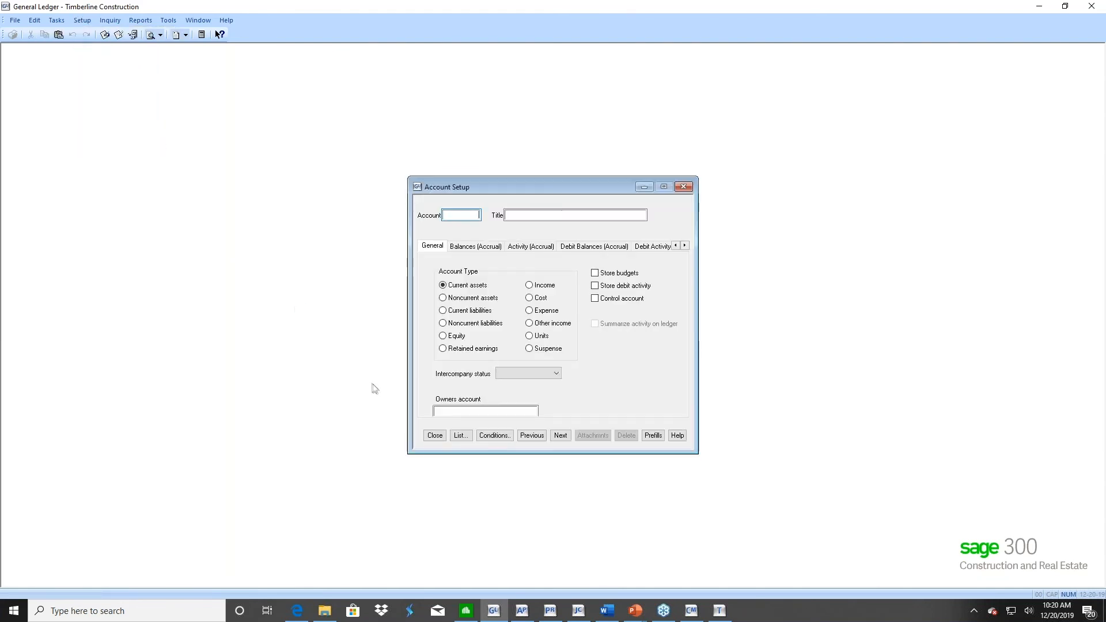
pyautogui.click(559, 434)
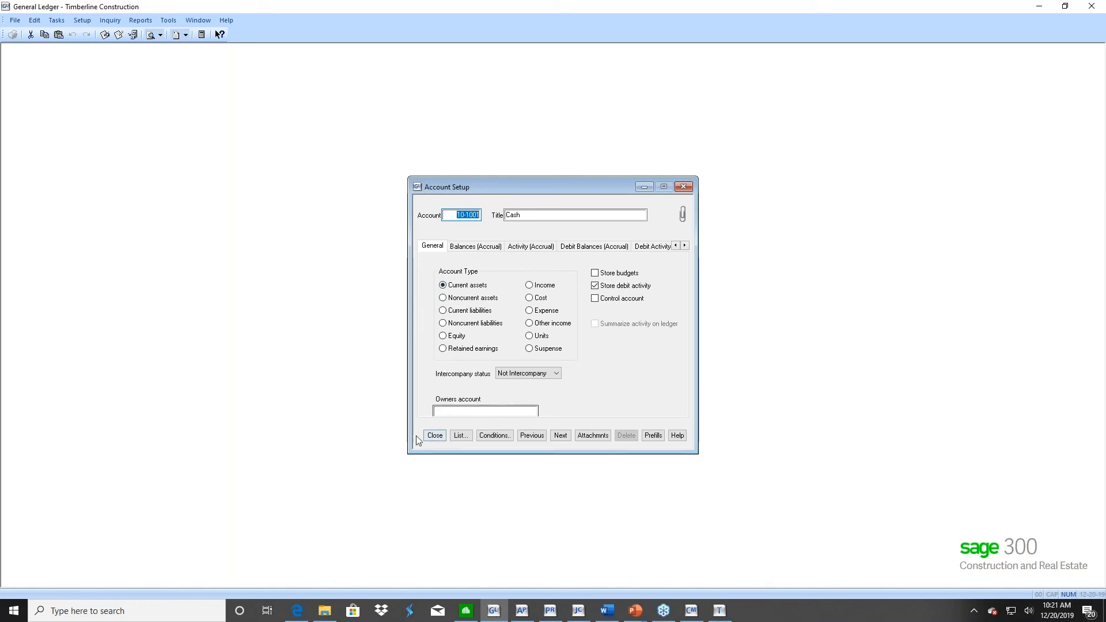
pyautogui.click(435, 436)
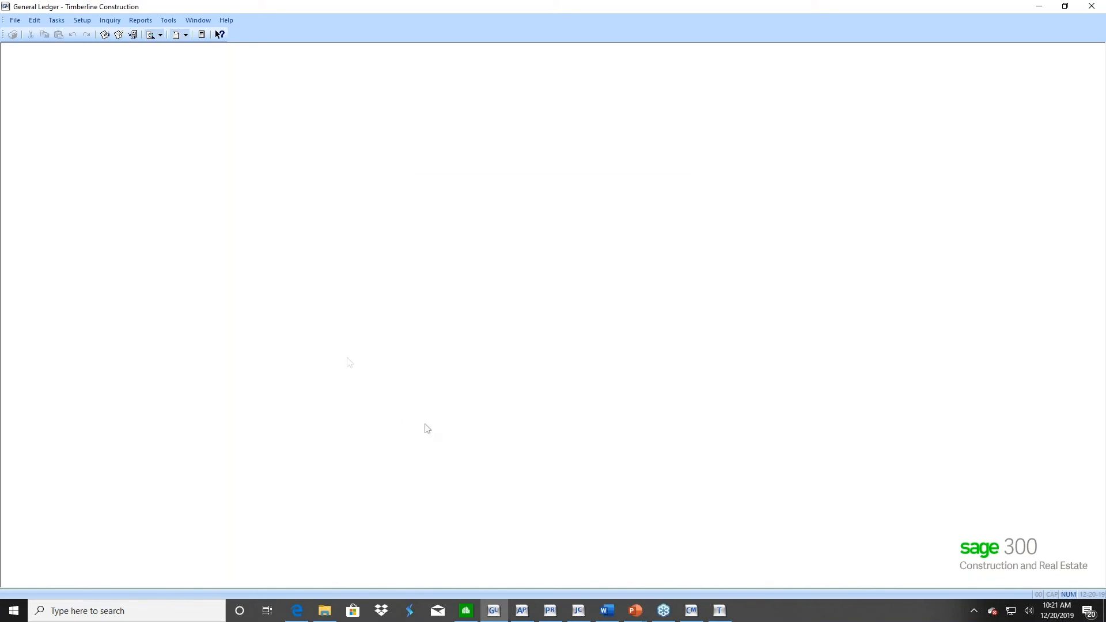
# Start Close Fiscal Year for company 10, Timberline Construction, Inc, with the file backup confirmed, review the earnings distribution, and cancel
pyautogui.click(55, 23)
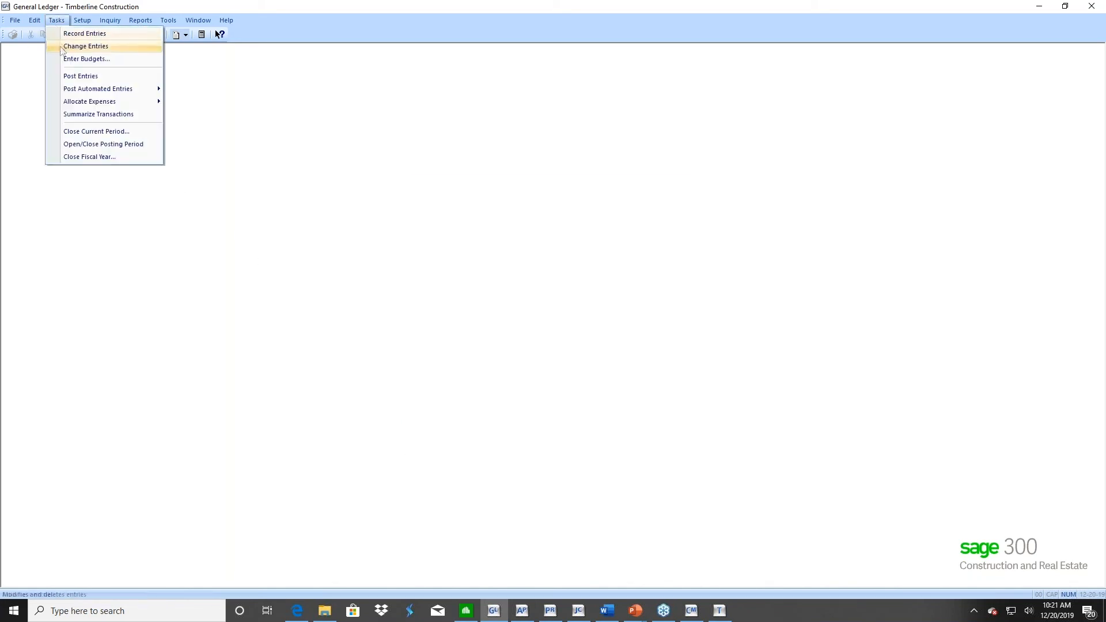
pyautogui.click(64, 157)
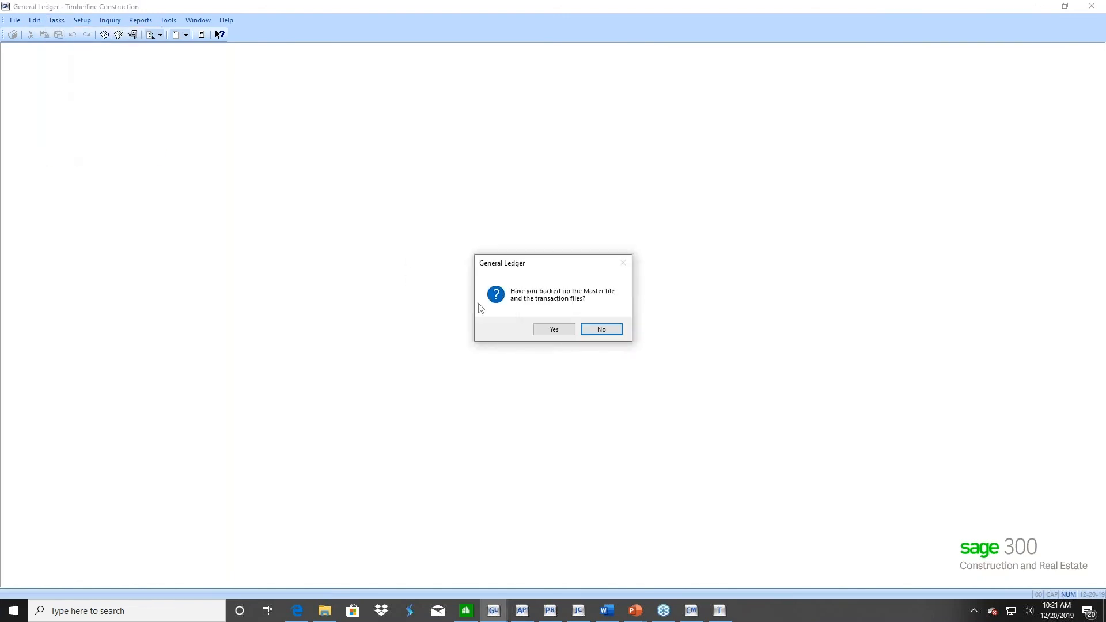
pyautogui.click(552, 332)
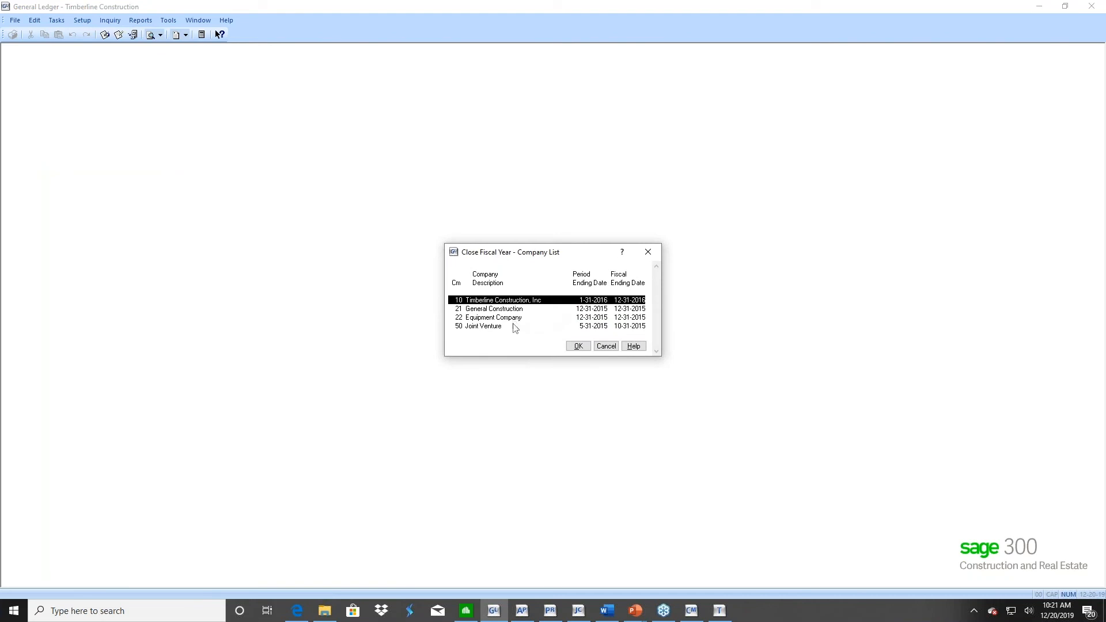
pyautogui.click(573, 346)
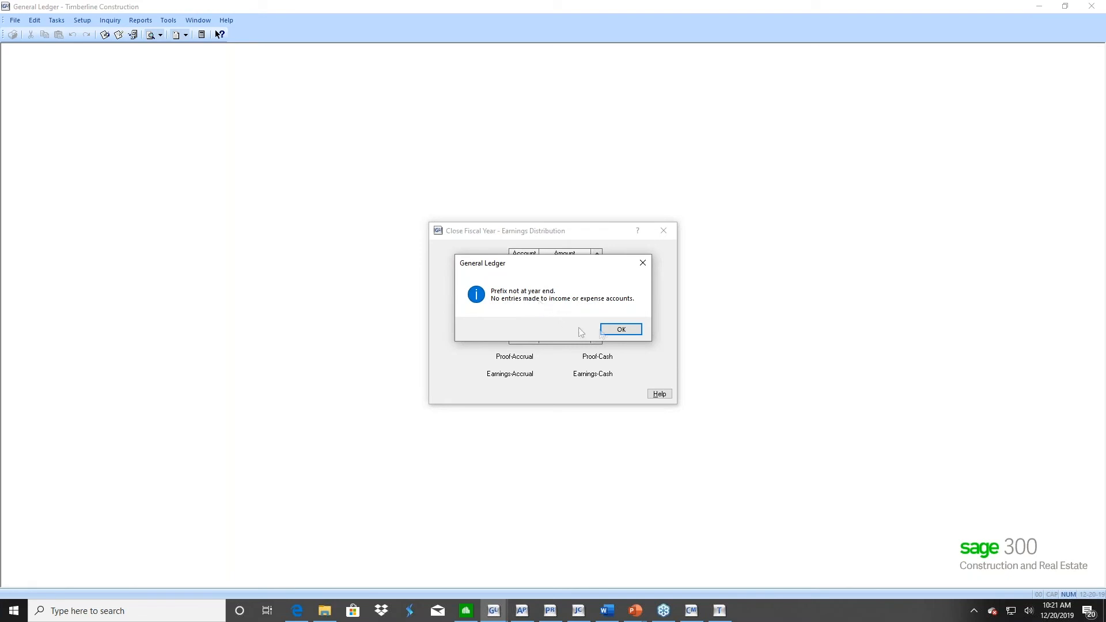
pyautogui.click(621, 332)
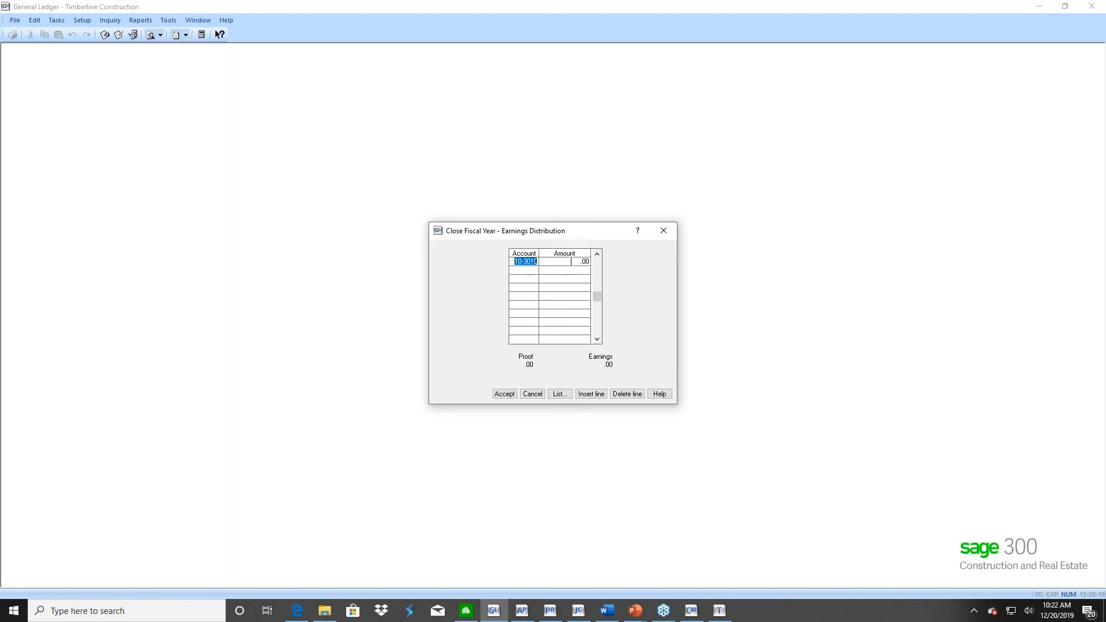
pyautogui.click(532, 395)
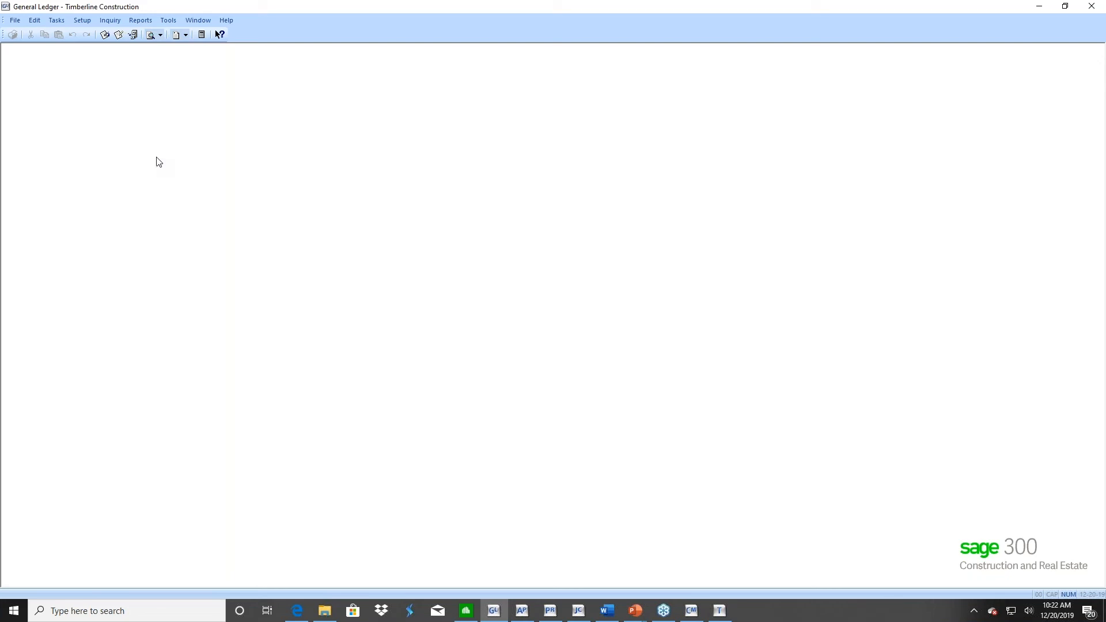
# Switch to the Sage 300 Construction and Real Estate Desktop, launch Financial Statement Designer, and maximize its window
pyautogui.click(466, 610)
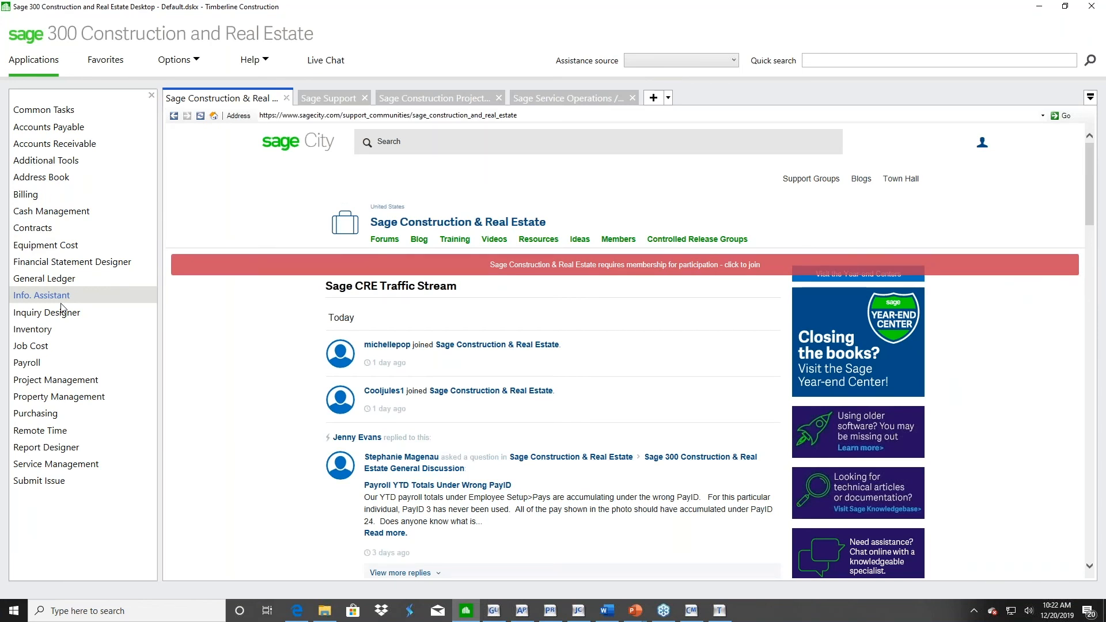
pyautogui.click(78, 262)
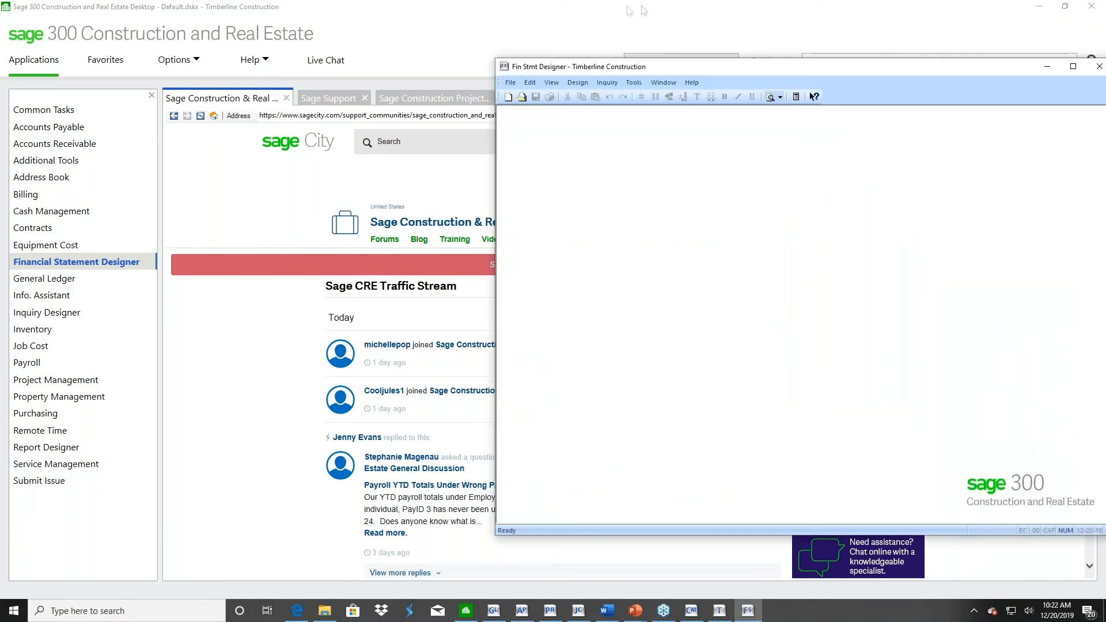
pyautogui.moveTo(721, 71); pyautogui.dragTo(459, 47)
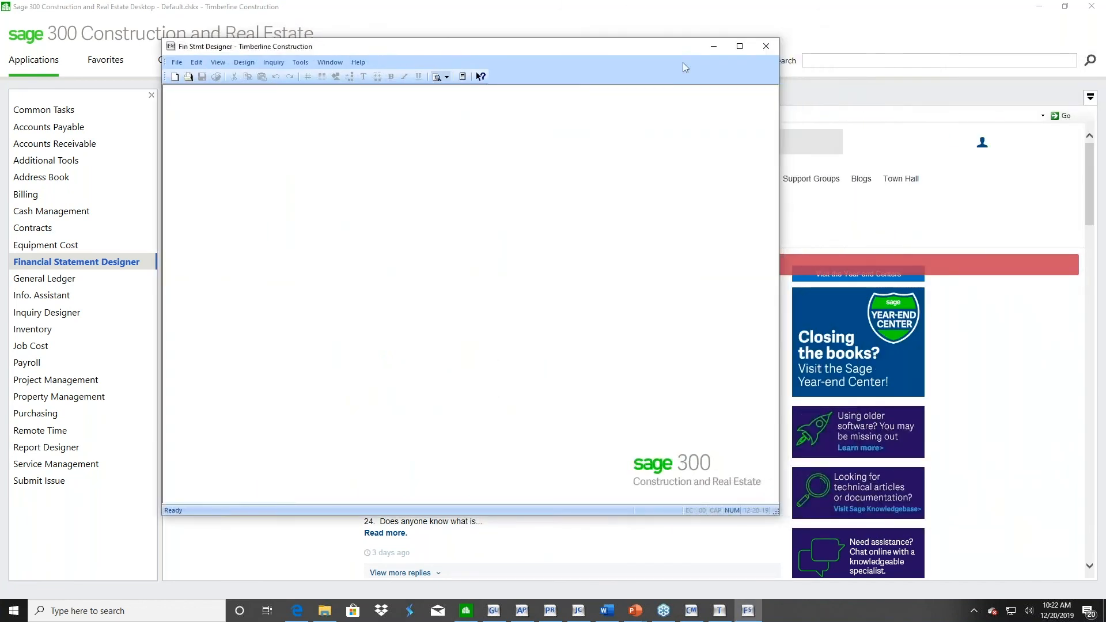
pyautogui.click(739, 45)
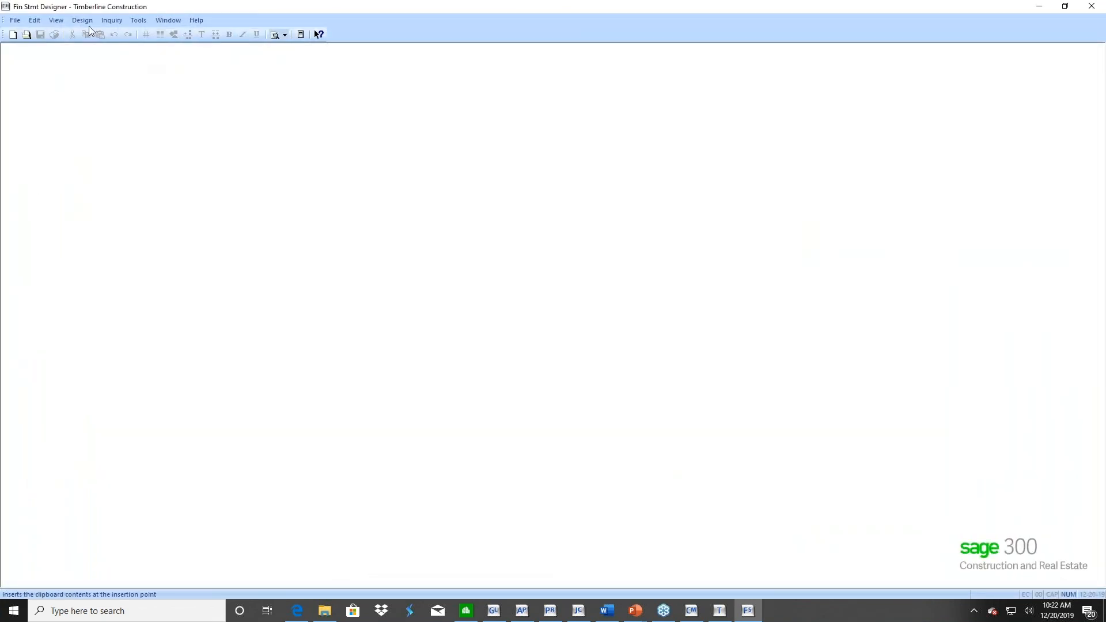
# Open the accumulators setup and set the To Account of the Default Net Income - Accrual range starting at 4001 to 4999
pyautogui.click(133, 24)
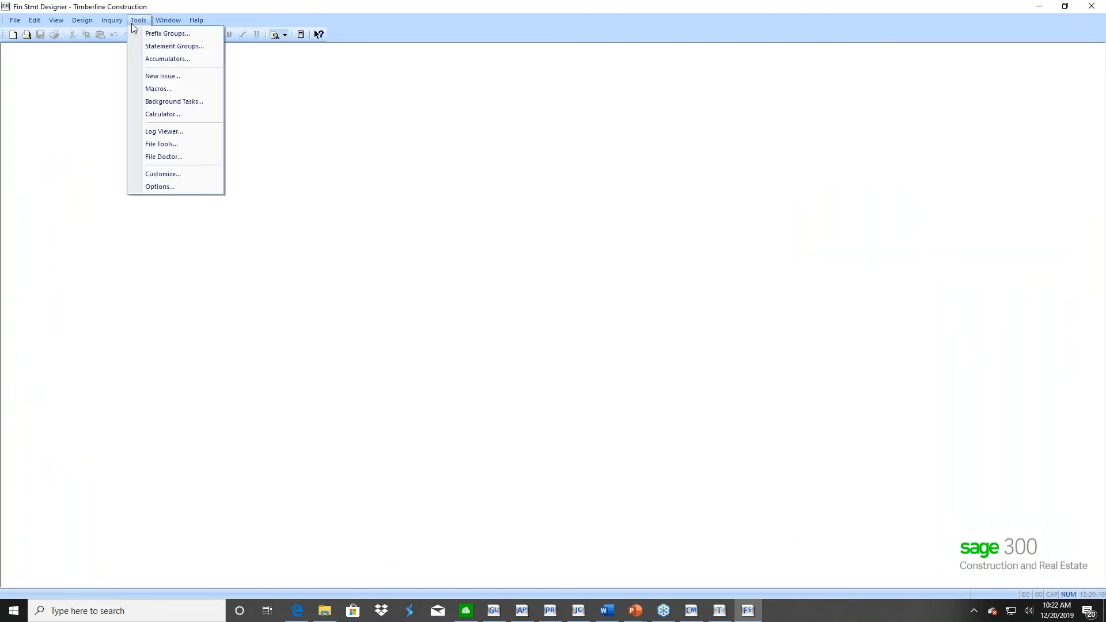
pyautogui.click(167, 59)
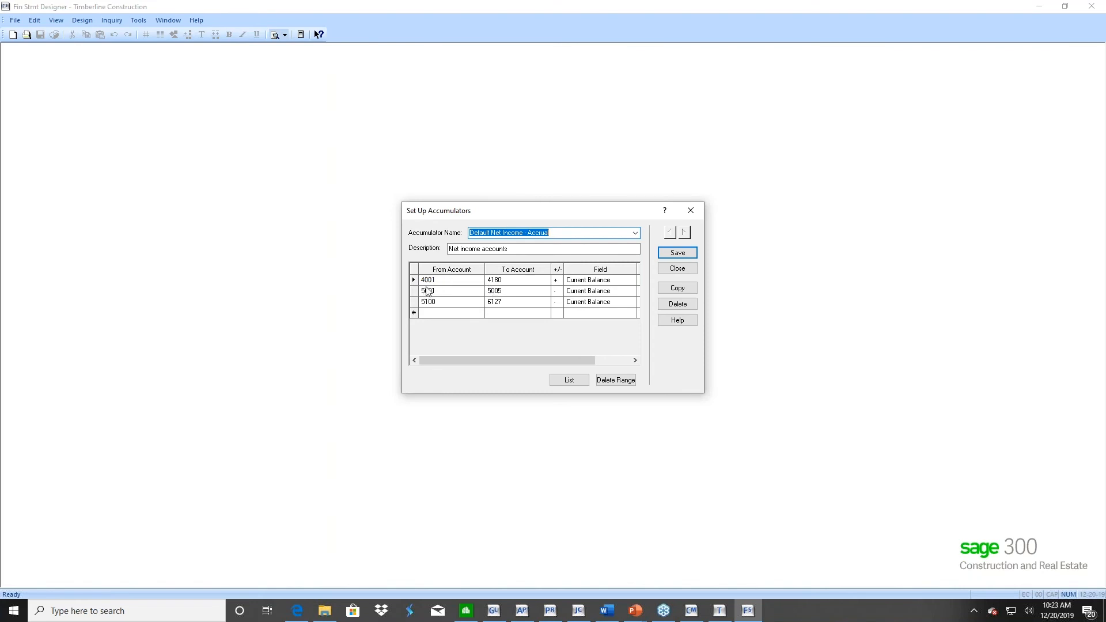
pyautogui.click(506, 281)
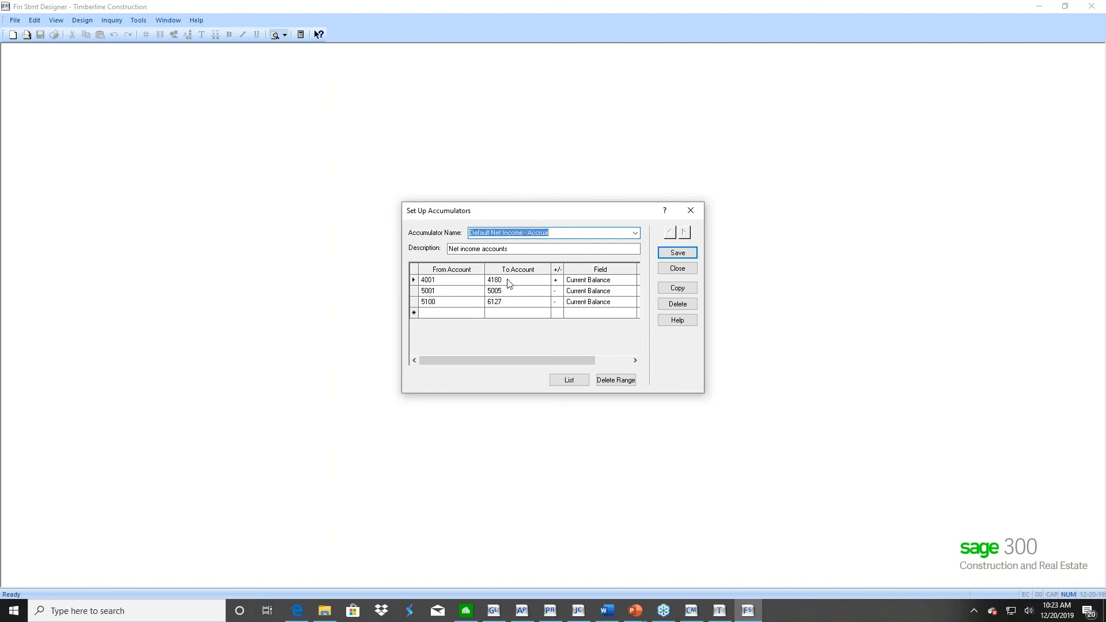
pyautogui.write('49')
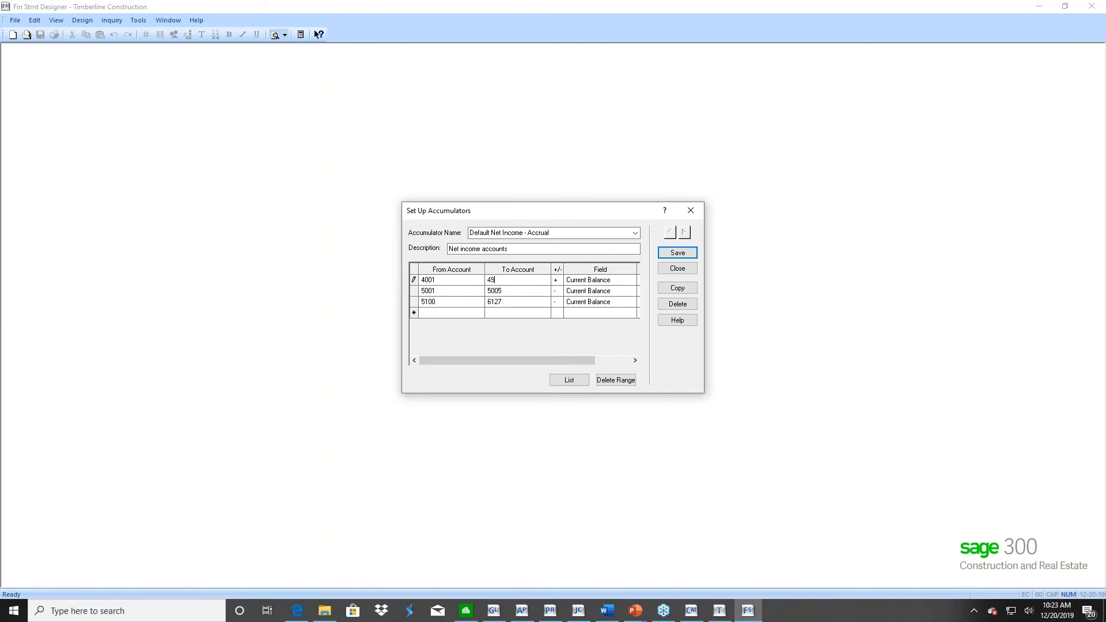
pyautogui.write('99')
# Set the To Account of the range starting at 5001 to 5999, and change it to 6999
pyautogui.click(510, 291)
pyautogui.write('5999')
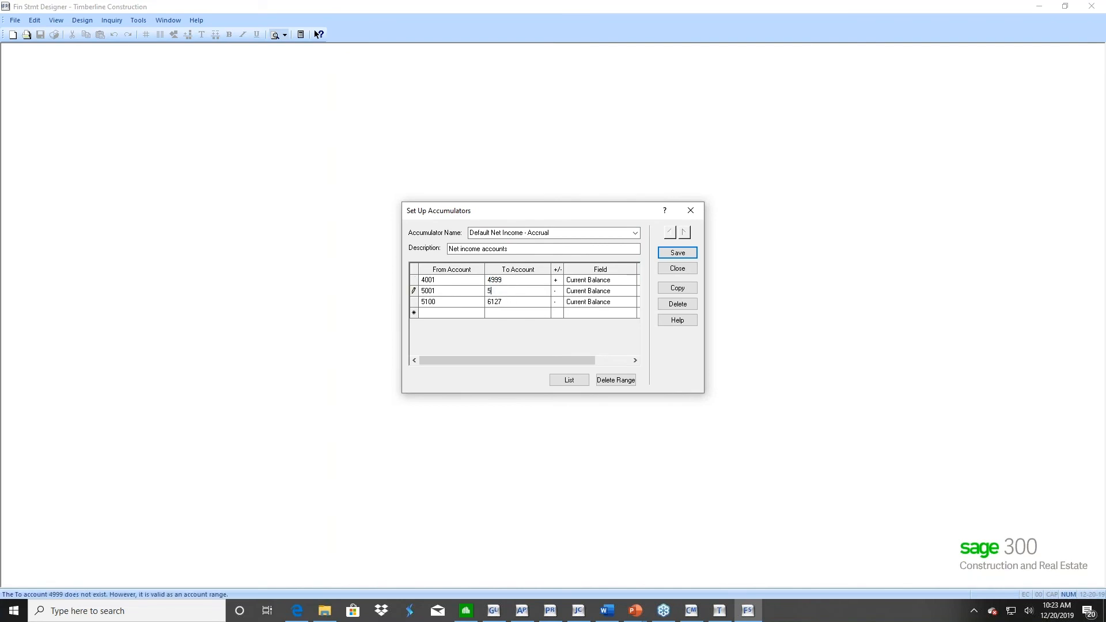
pyautogui.click(507, 304)
pyautogui.click(413, 307)
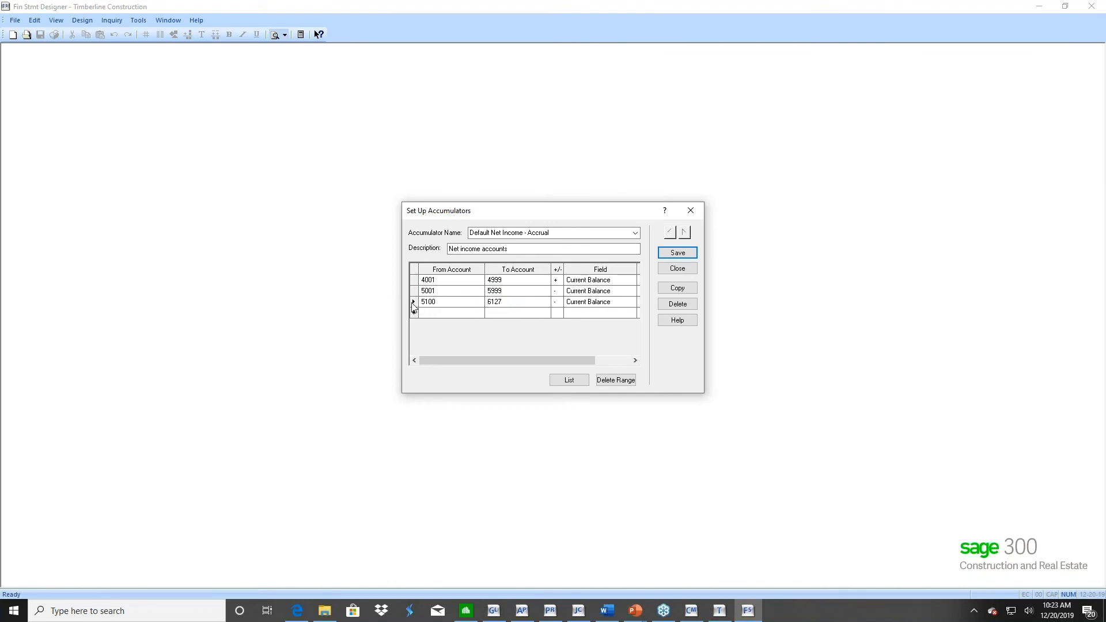
pyautogui.click(507, 291)
pyautogui.write('6999')
# Delete the account range starting at 5100, save the Default Net Income - Accrual accumulator, and close the accumulators setup
pyautogui.click(414, 302)
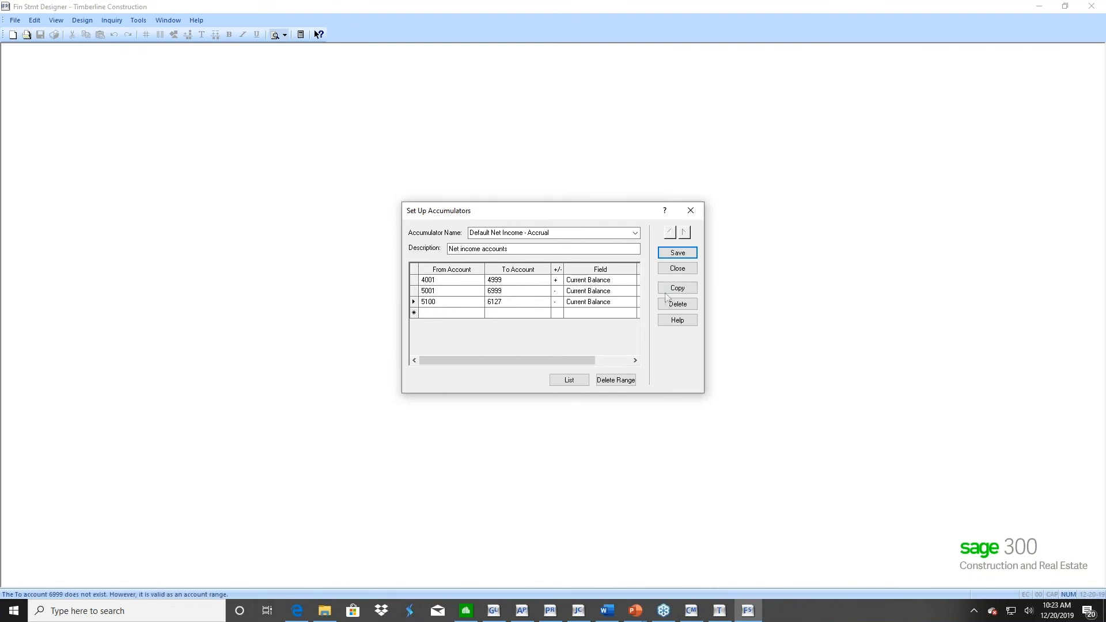
pyautogui.click(610, 381)
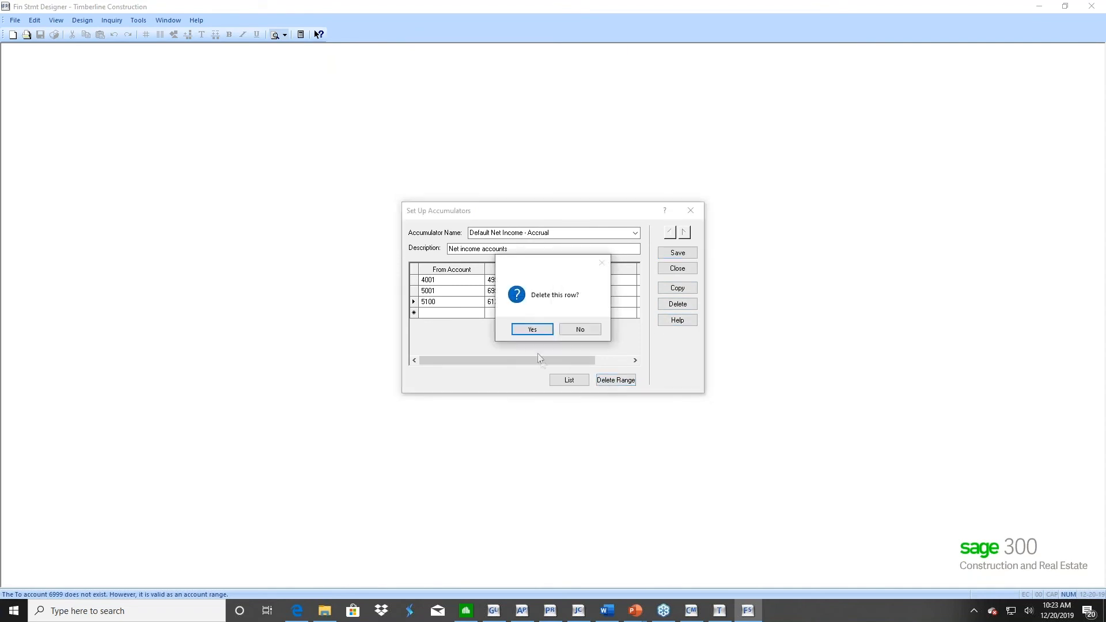
pyautogui.click(534, 331)
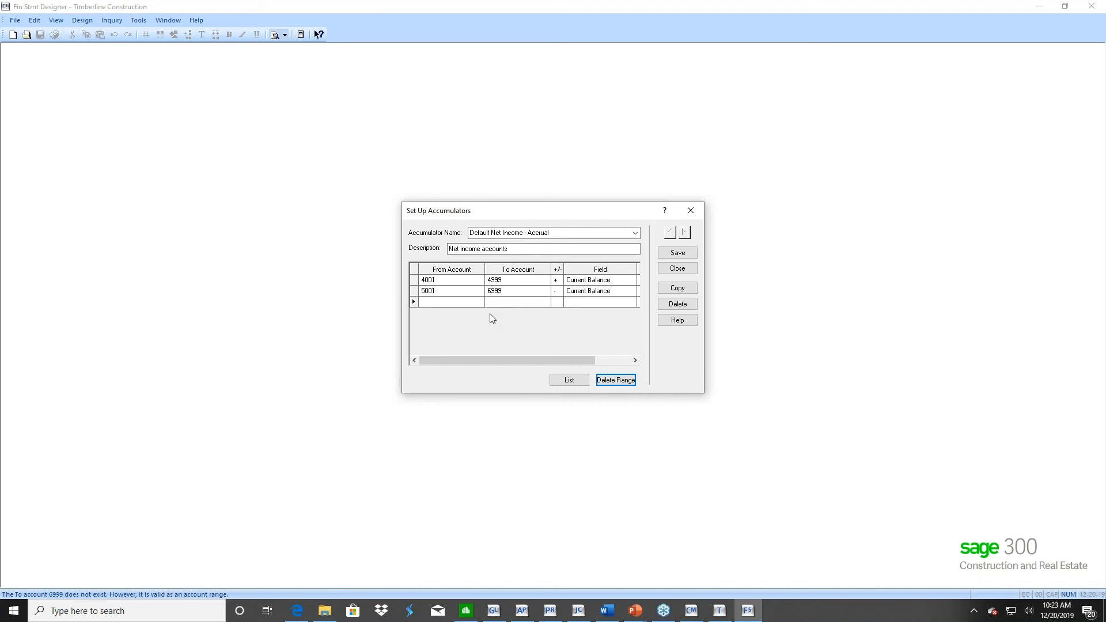
pyautogui.click(677, 256)
pyautogui.click(674, 270)
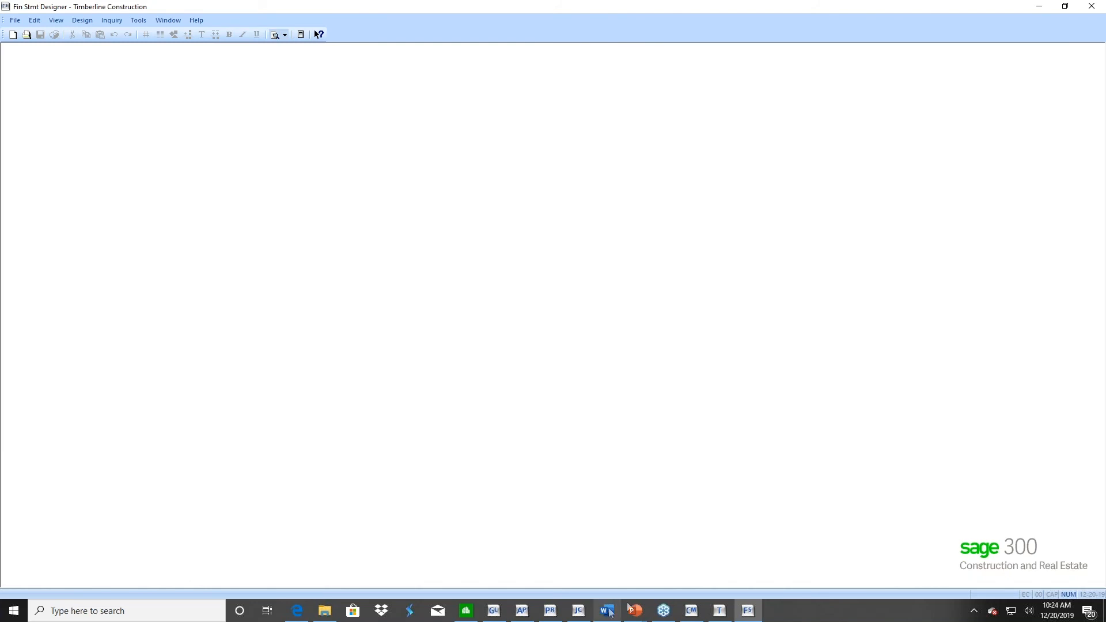
# Switch to the PowerPoint slide show and advance to the General Ledger slide about what happens when closing the year
pyautogui.moveTo(636, 611)
pyautogui.click(693, 577)
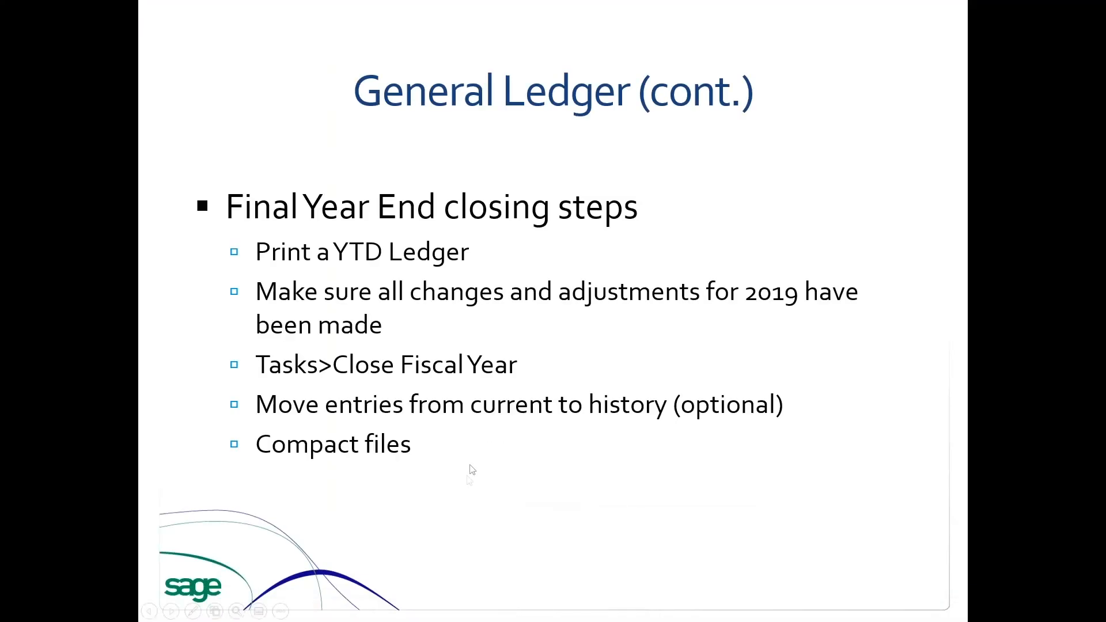
pyautogui.click(495, 479)
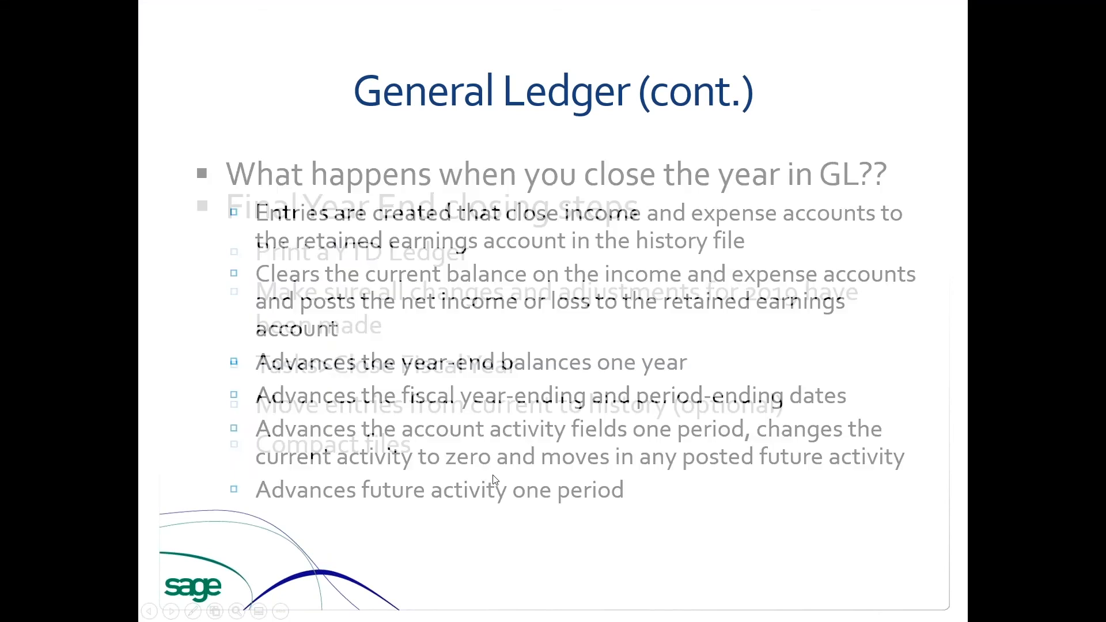
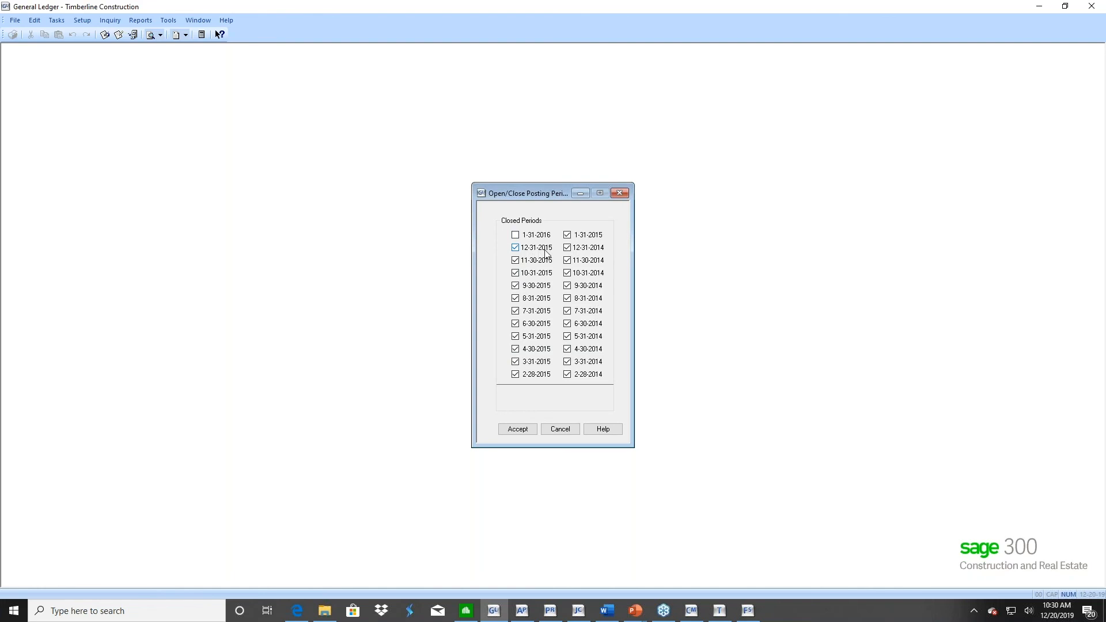
# Reopen the 12-31-2015 posting period and start a new General Ledger entry with accounting date 12-31-2015
pyautogui.click(516, 248)
pyautogui.click(518, 429)
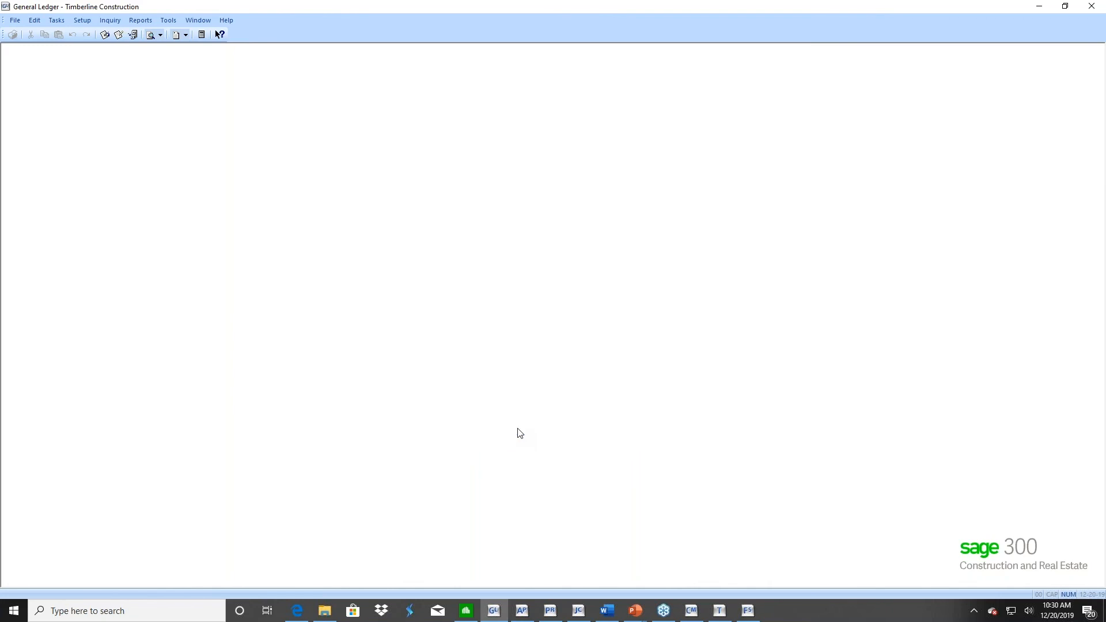
pyautogui.click(54, 21)
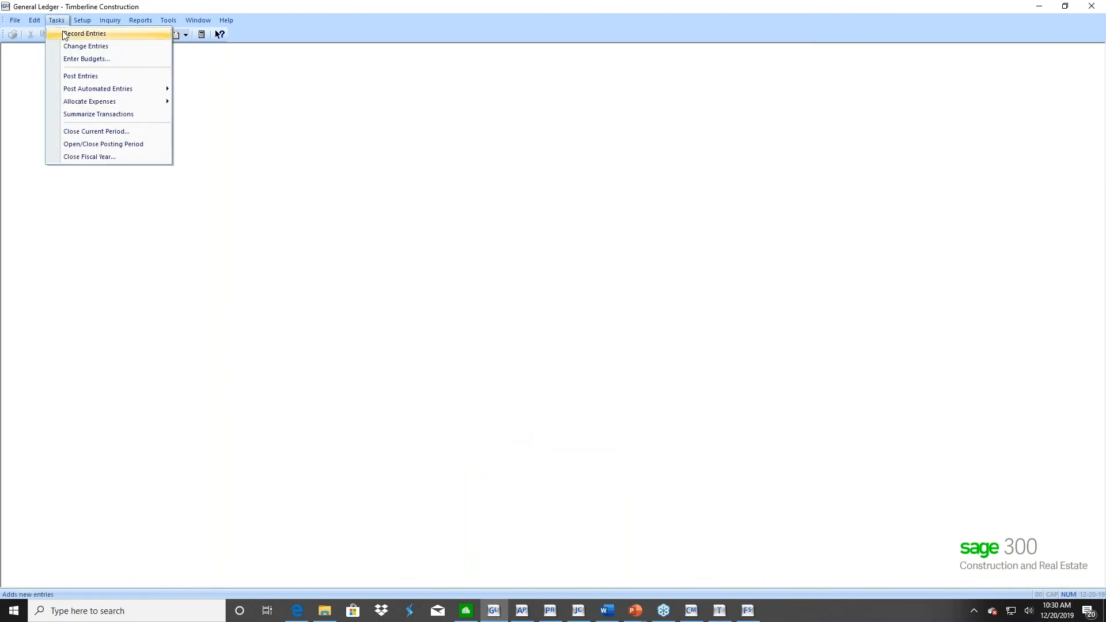
pyautogui.click(65, 35)
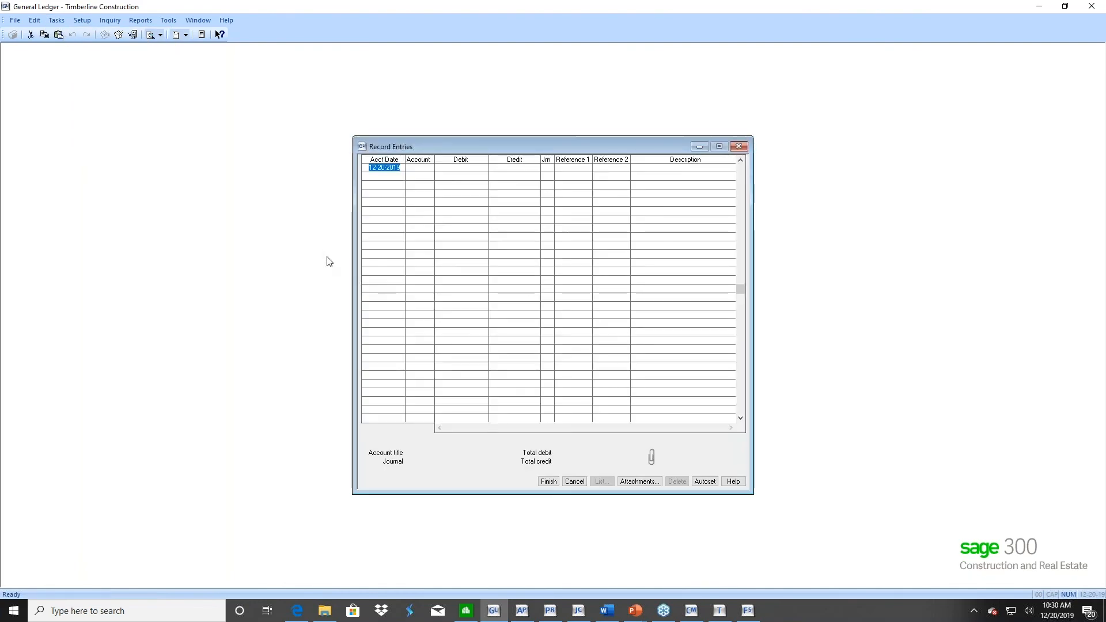
pyautogui.write('12-31-201')
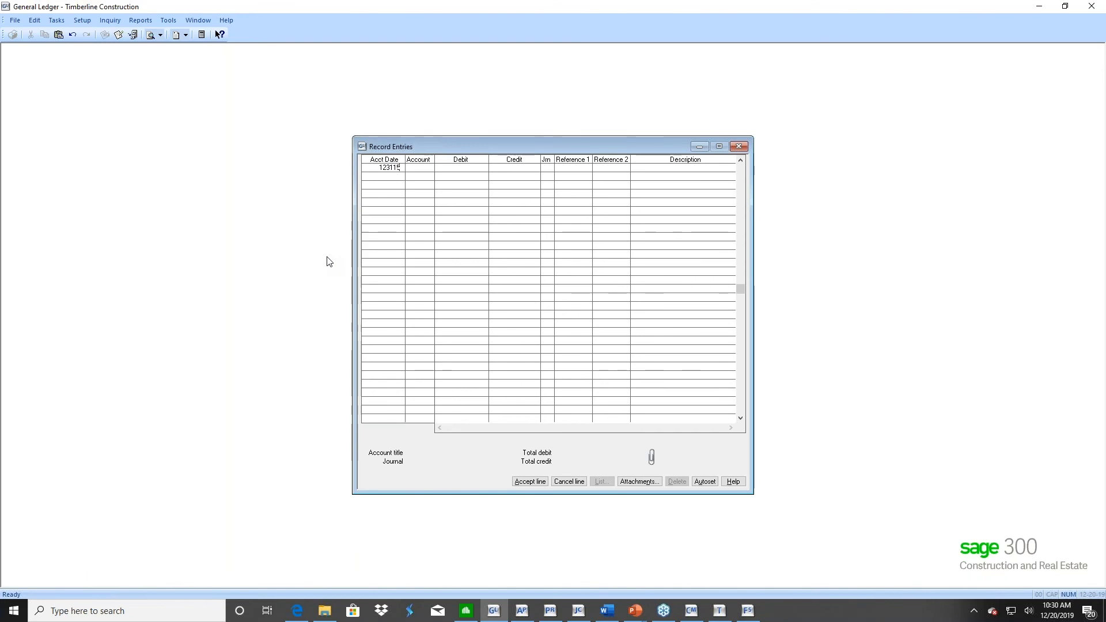
pyautogui.write('5')
pyautogui.press('Tab')
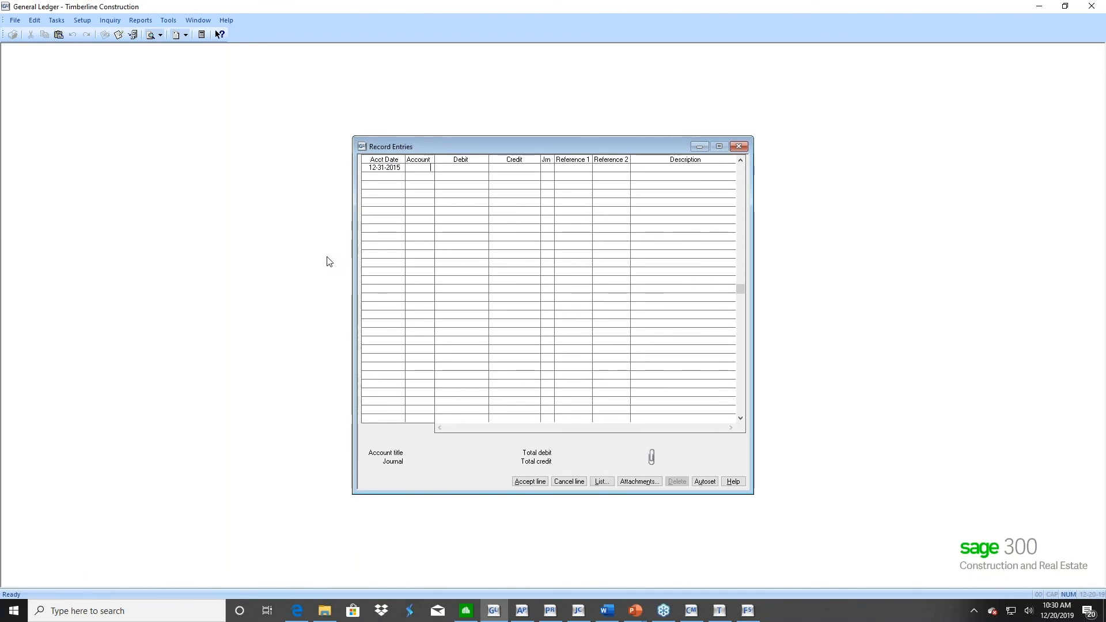
# Choose account 10-1460 WIP - Small Jobs for the first entry line and acknowledge the prior-period warning
pyautogui.click(602, 481)
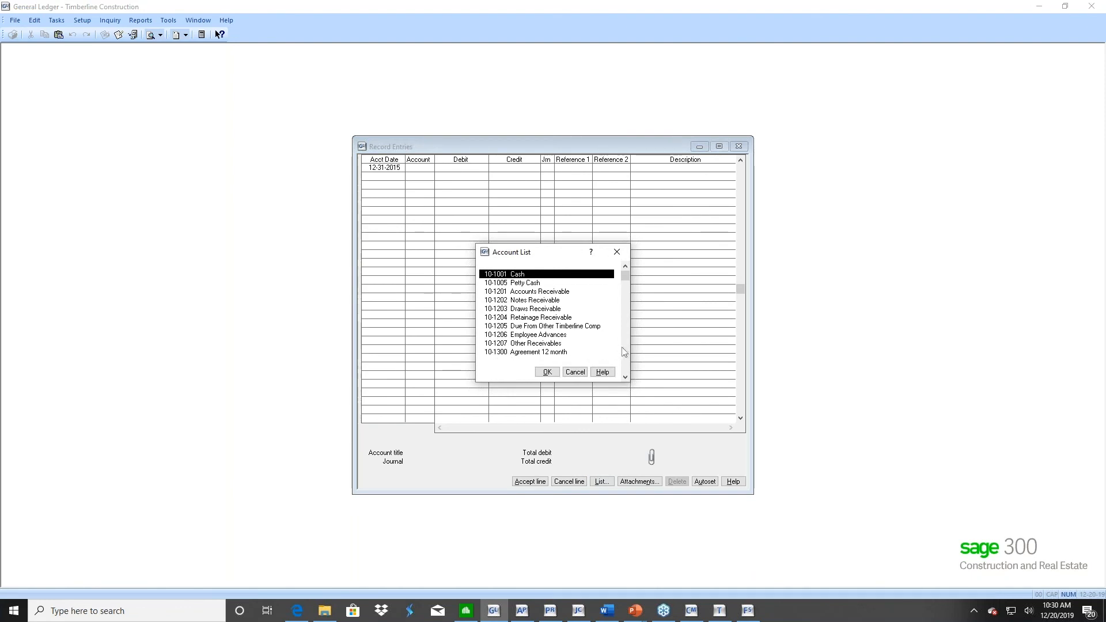
pyautogui.click(626, 346)
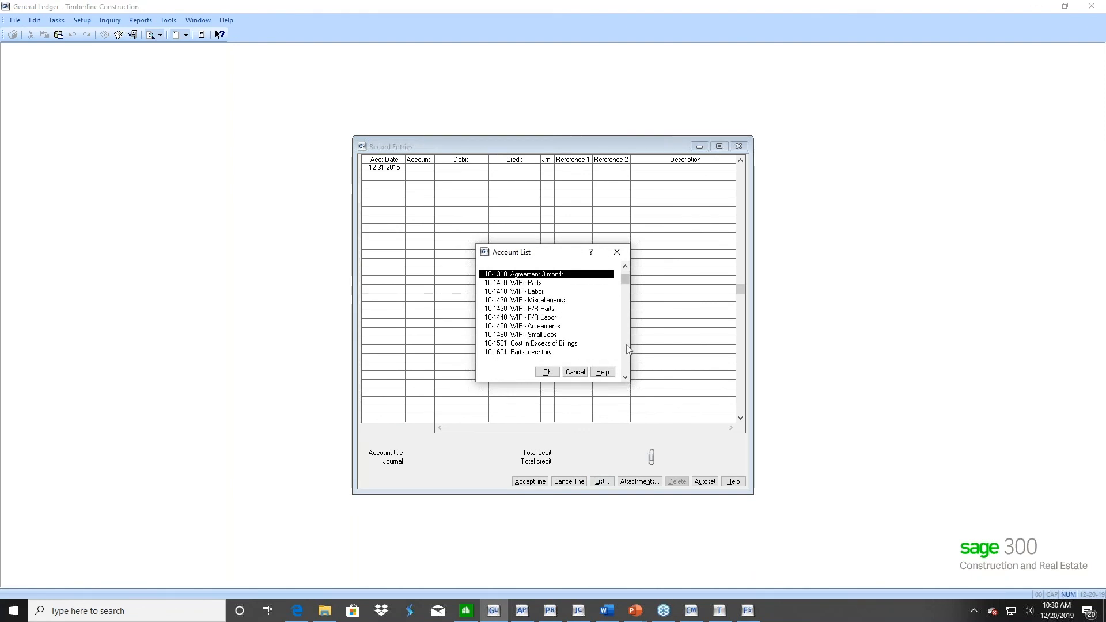
pyautogui.doubleClick(505, 335)
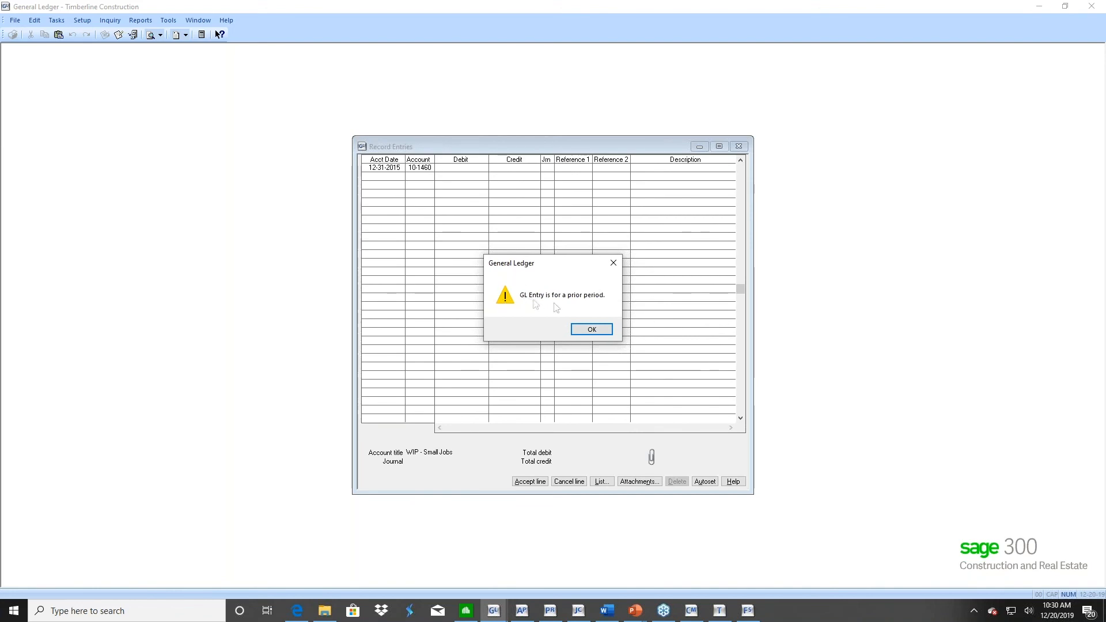
pyautogui.click(592, 330)
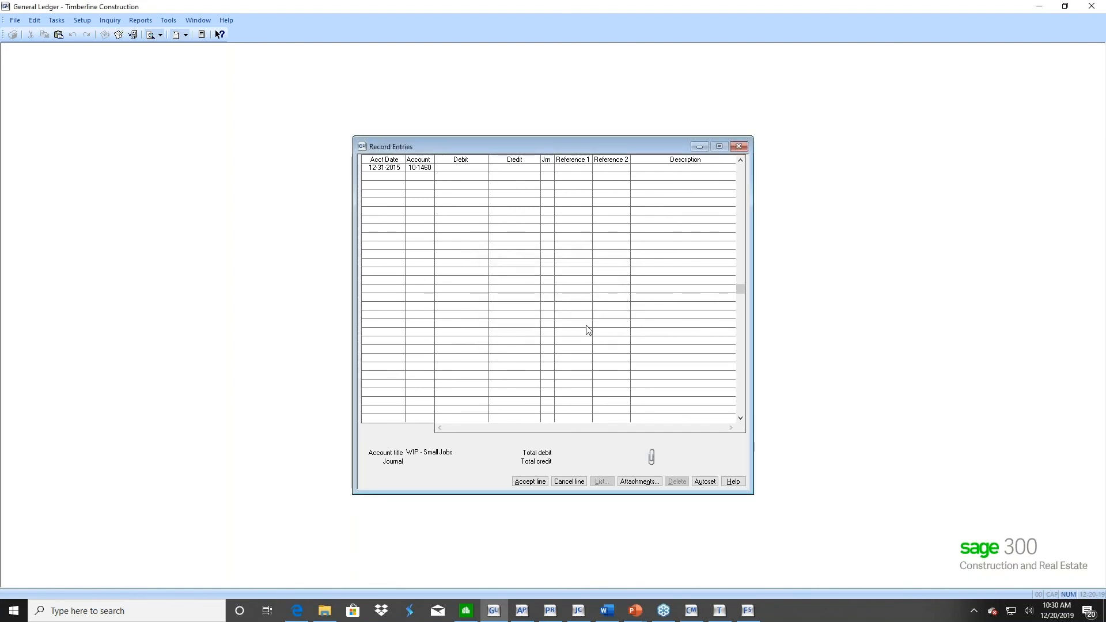
# Enter a debit of 1500.00 with the description "Prior Year adjust" and accept the line, keeping 12-31-2015 for the second line
pyautogui.write('1500')
pyautogui.press('Tab')
pyautogui.press('Tab')
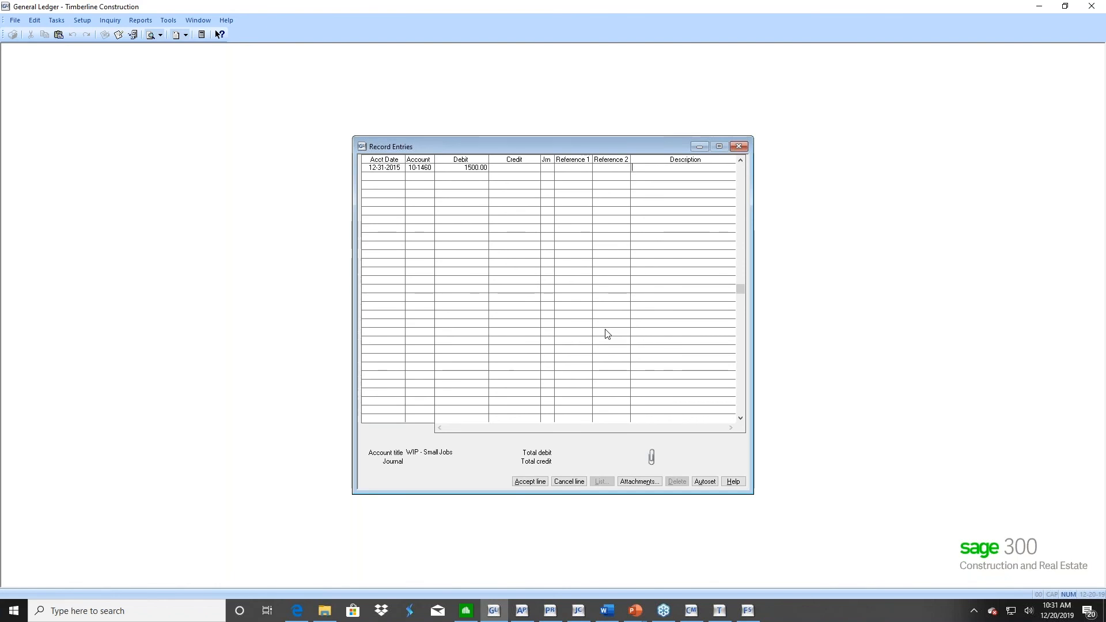
pyautogui.write('Prior Year adjust')
pyautogui.press('Return')
pyautogui.press('Return')
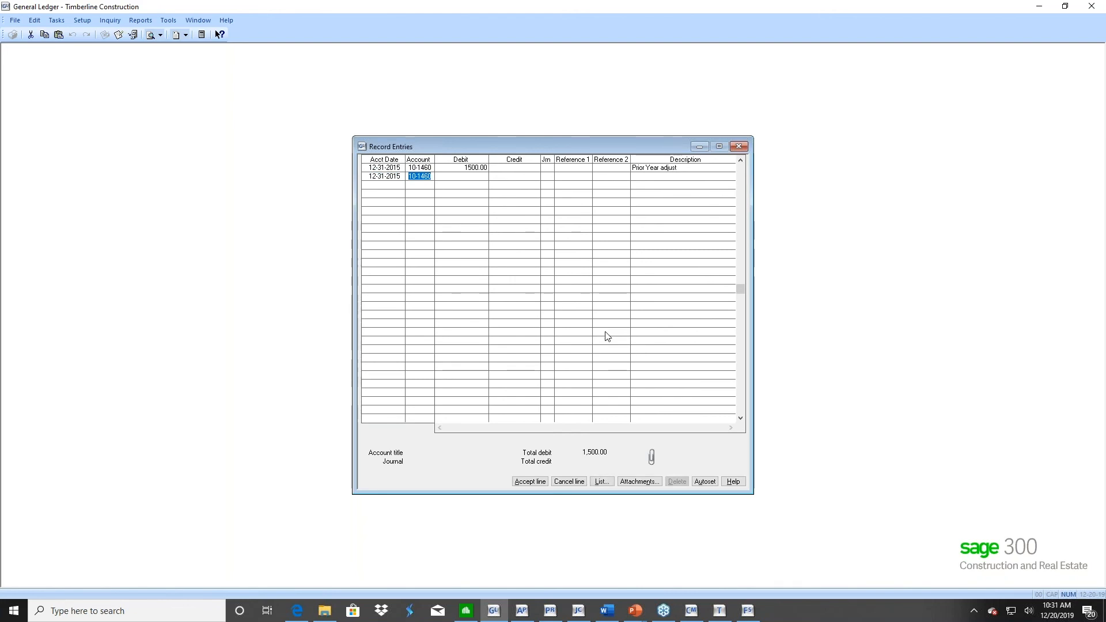
# Choose account 10-5120 Expense - Miscellaneous for the second entry line and acknowledge the prior-period warning
pyautogui.click(599, 482)
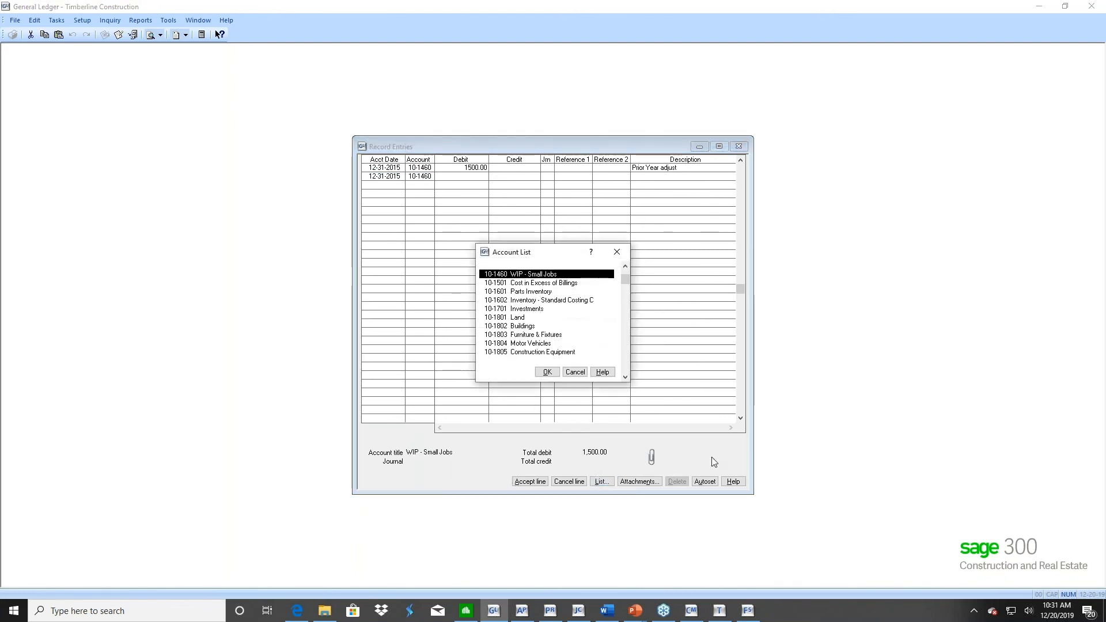
pyautogui.write('10-5')
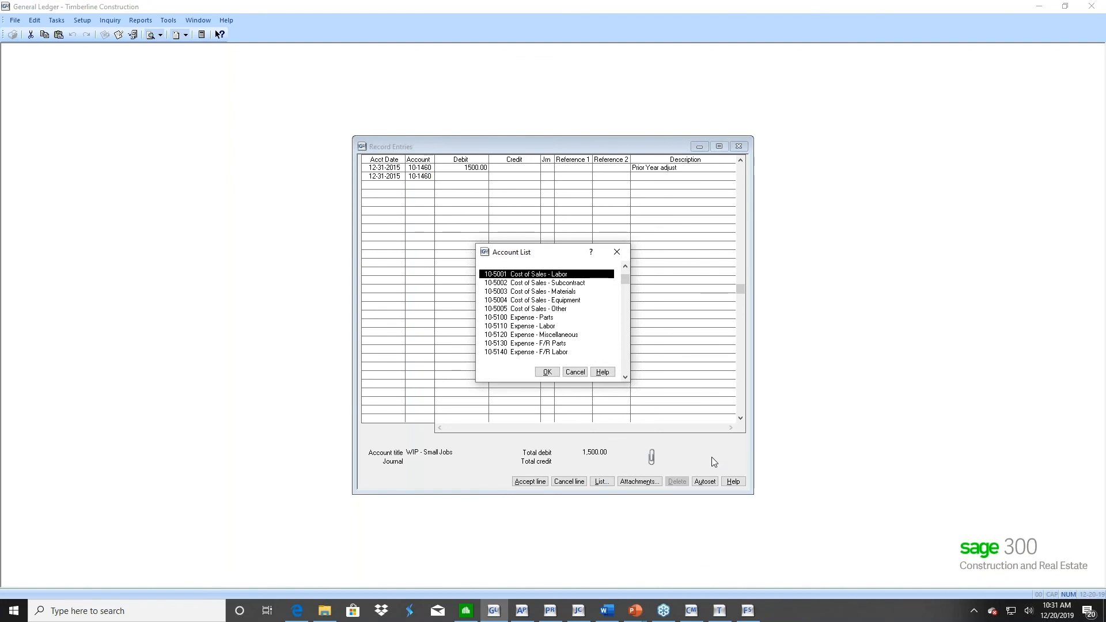
pyautogui.click(526, 335)
pyautogui.click(548, 372)
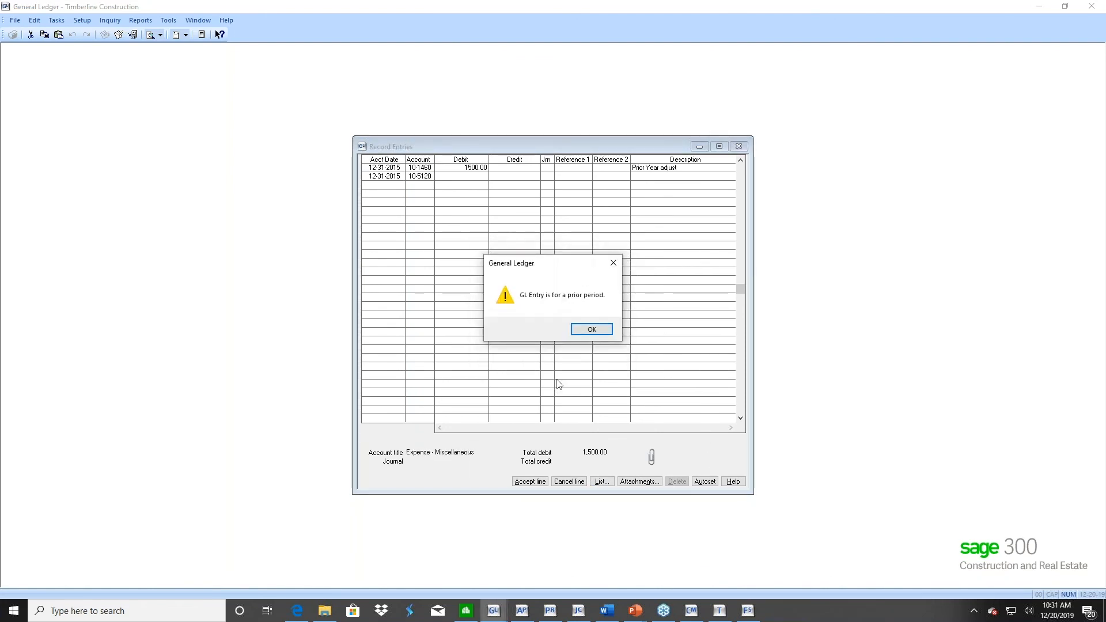
pyautogui.click(592, 329)
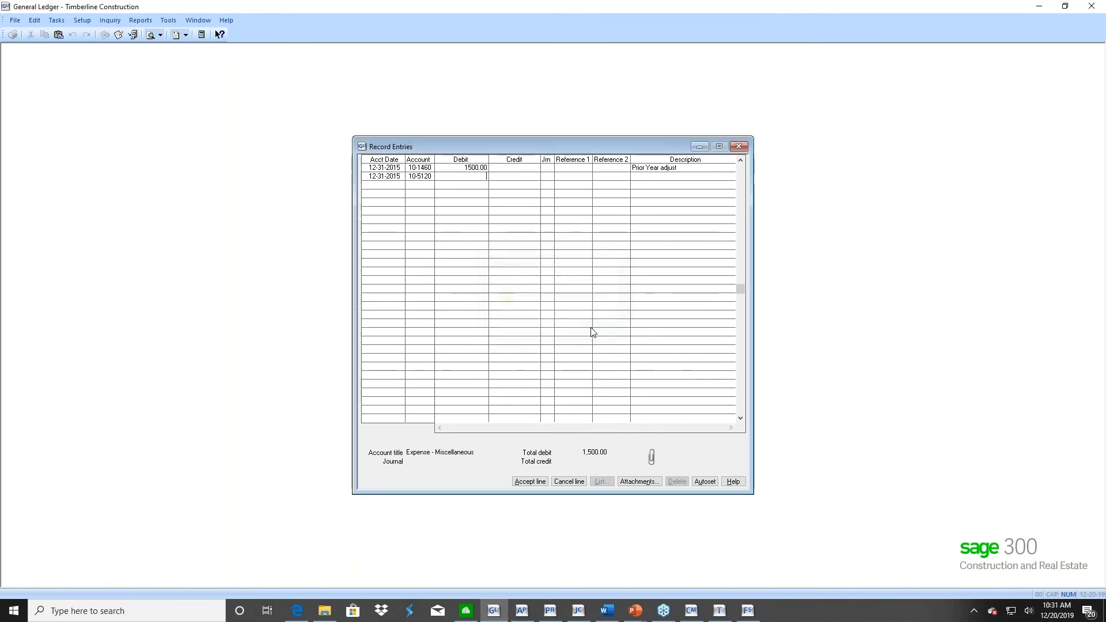
# Enter a credit of 1500.00 on the 10-5120 line with the same description and accept the line
pyautogui.write('1500')
pyautogui.press('Tab')
pyautogui.press('Tab')
pyautogui.press('Tab')
pyautogui.press('Tab')
pyautogui.press('Tab')
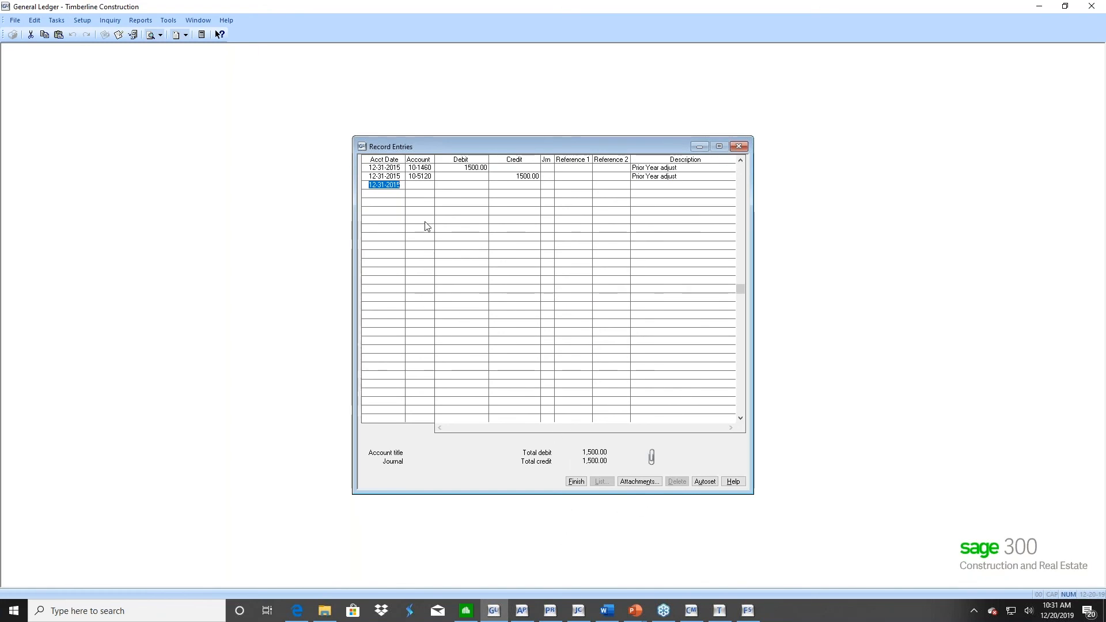
# Finish the journal entry, post it, and check its status in Background Tasks before returning to General Ledger
pyautogui.click(576, 482)
pyautogui.click(550, 350)
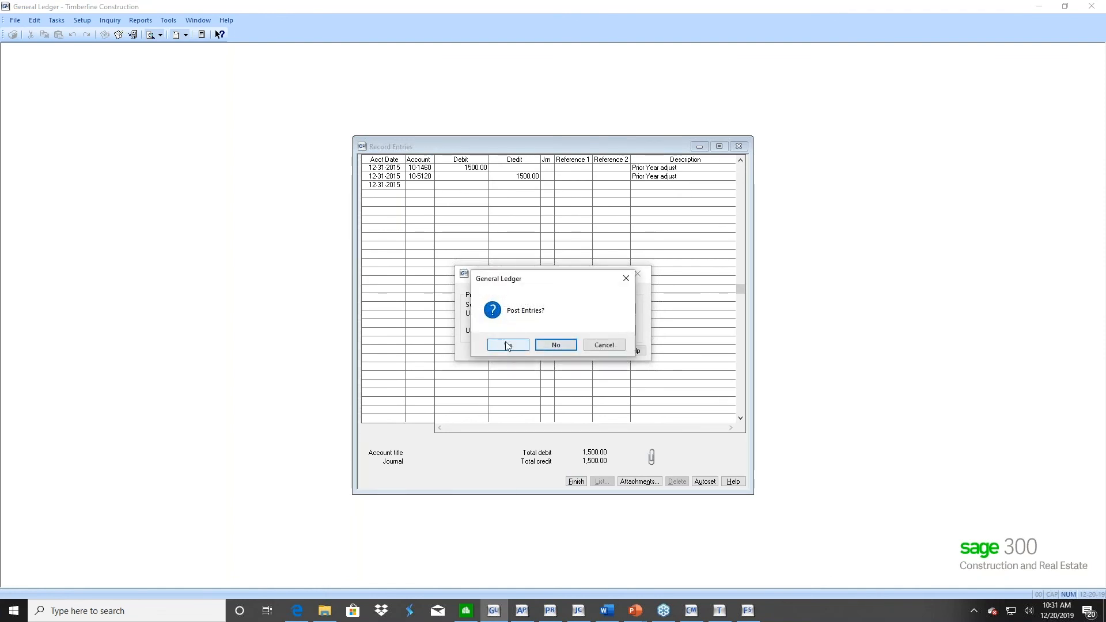
pyautogui.click(506, 348)
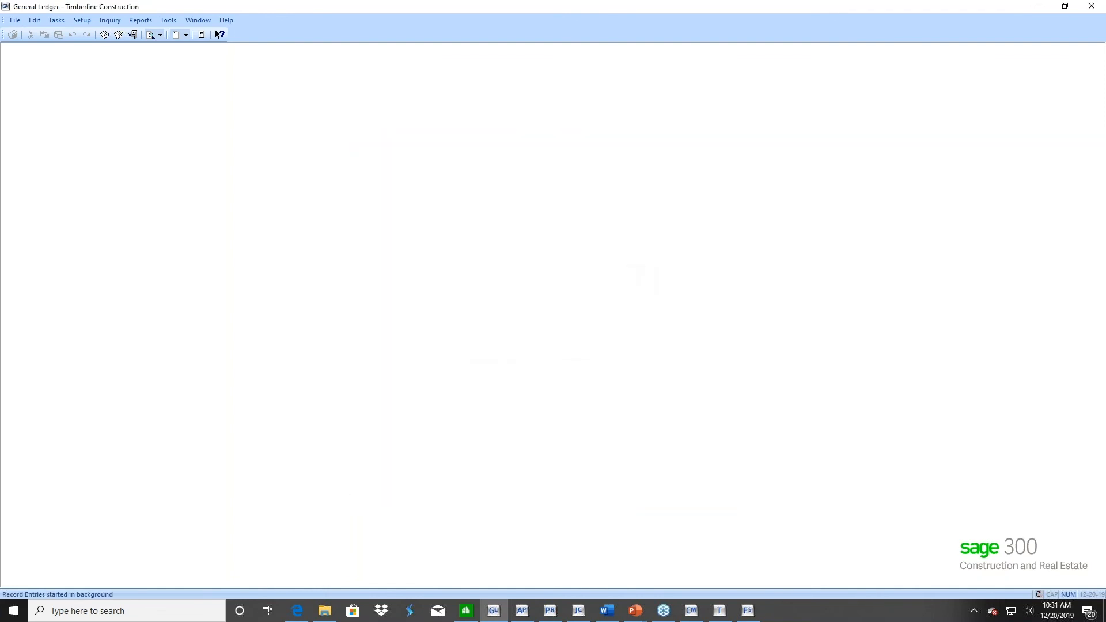
pyautogui.click(719, 610)
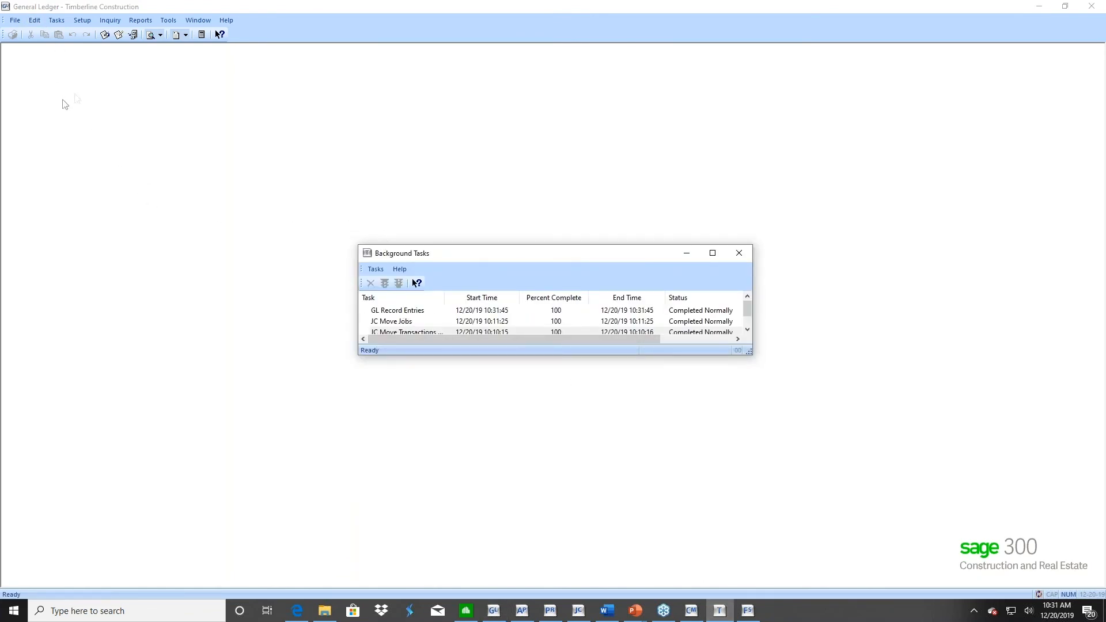
pyautogui.click(78, 98)
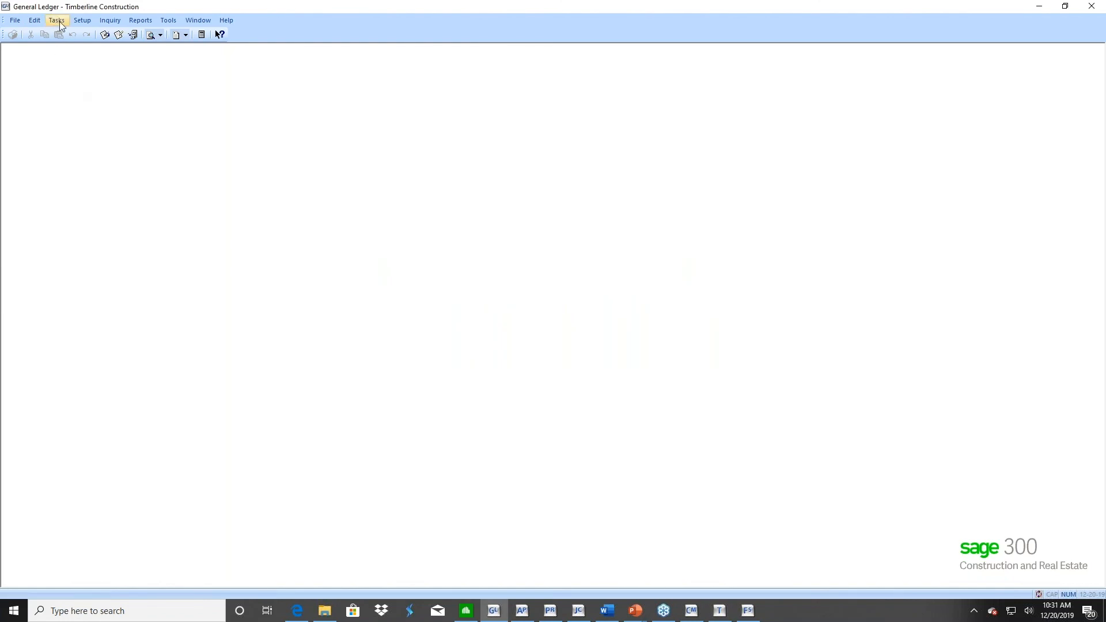
# View the rollback choices for printing an individual financial statement and leave without printing
pyautogui.click(145, 23)
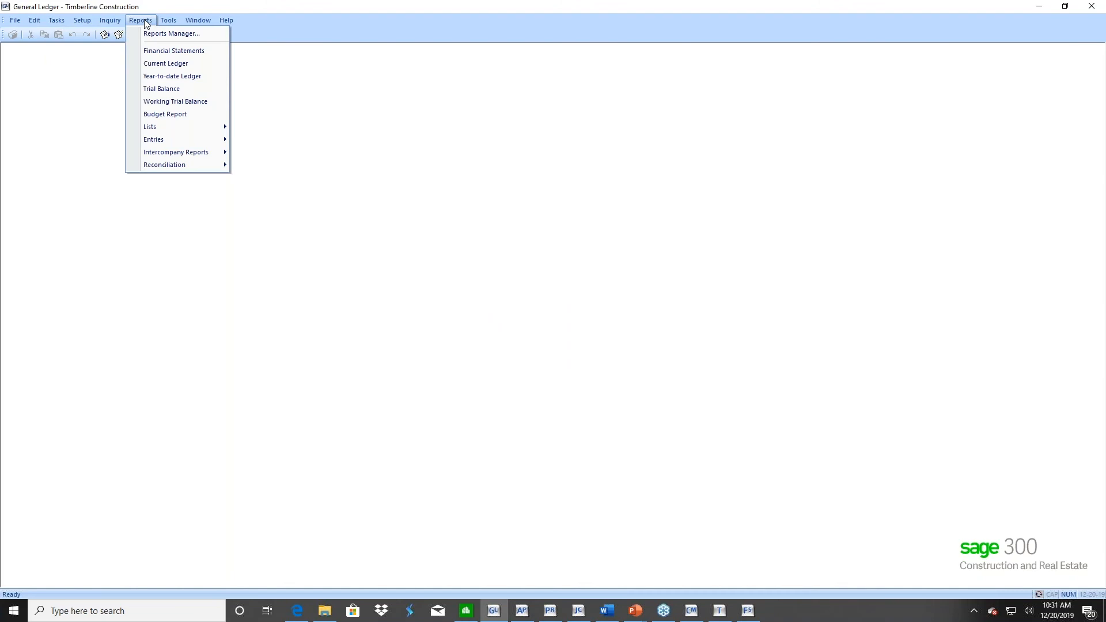
pyautogui.click(151, 51)
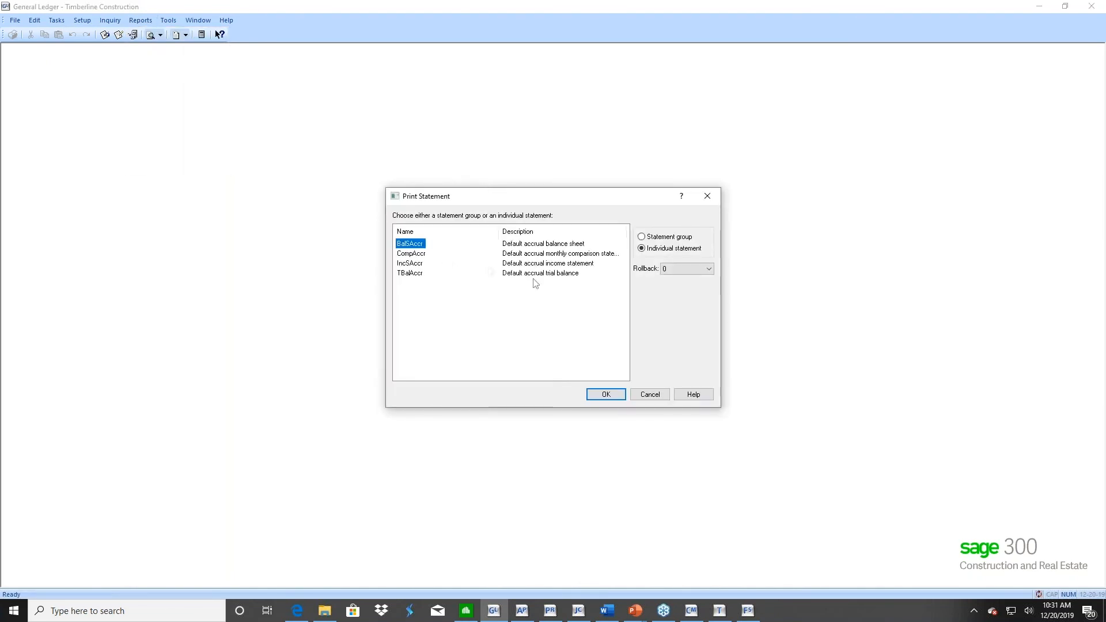
pyautogui.click(710, 269)
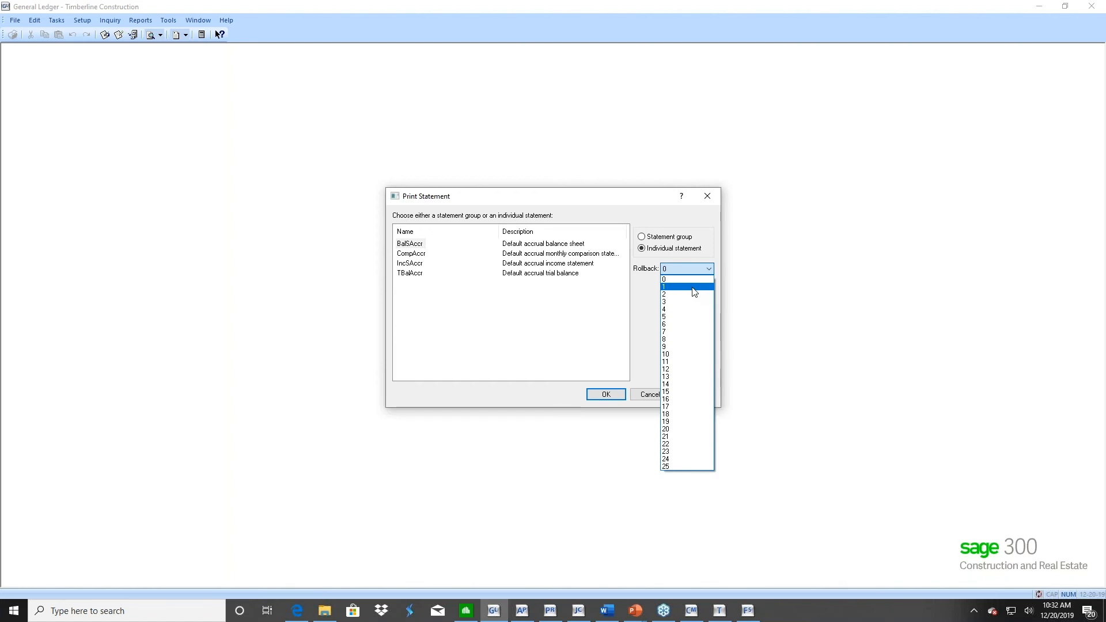
pyautogui.click(558, 303)
pyautogui.click(651, 398)
# Set the Year-to-date Ledger report's date range to 12-01-2015 through 12-31-2015, and cancel the report
pyautogui.click(141, 20)
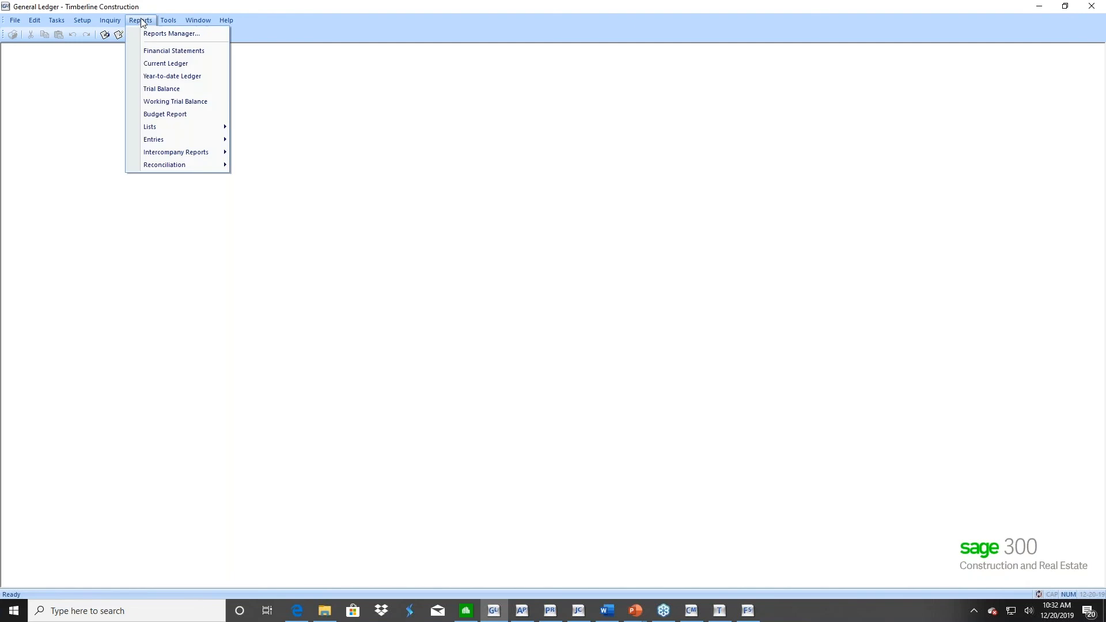
pyautogui.click(167, 76)
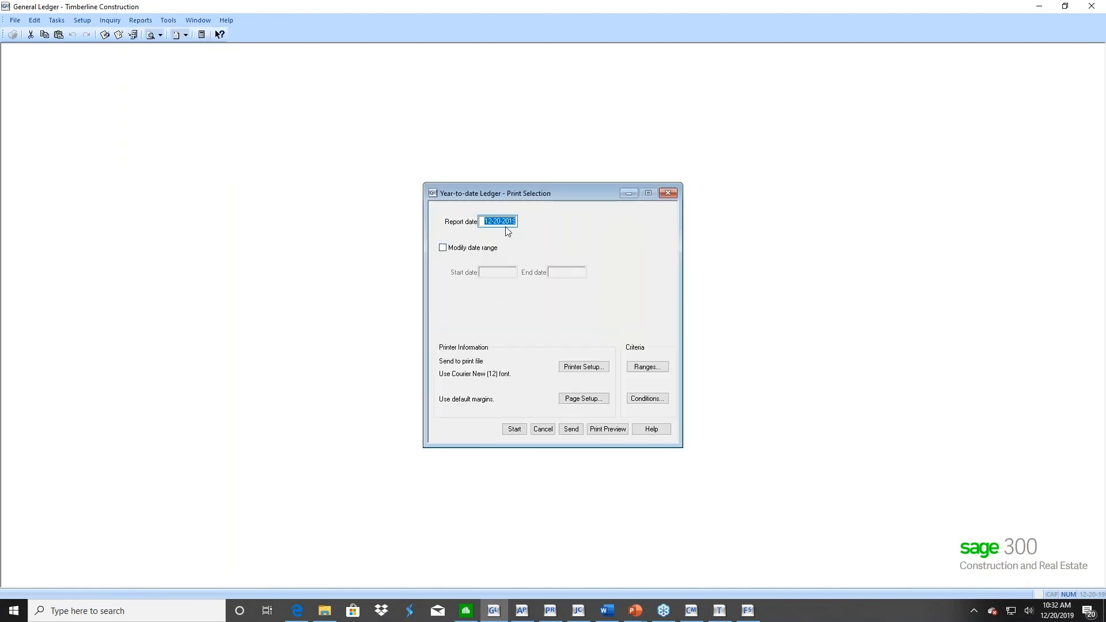
pyautogui.click(458, 248)
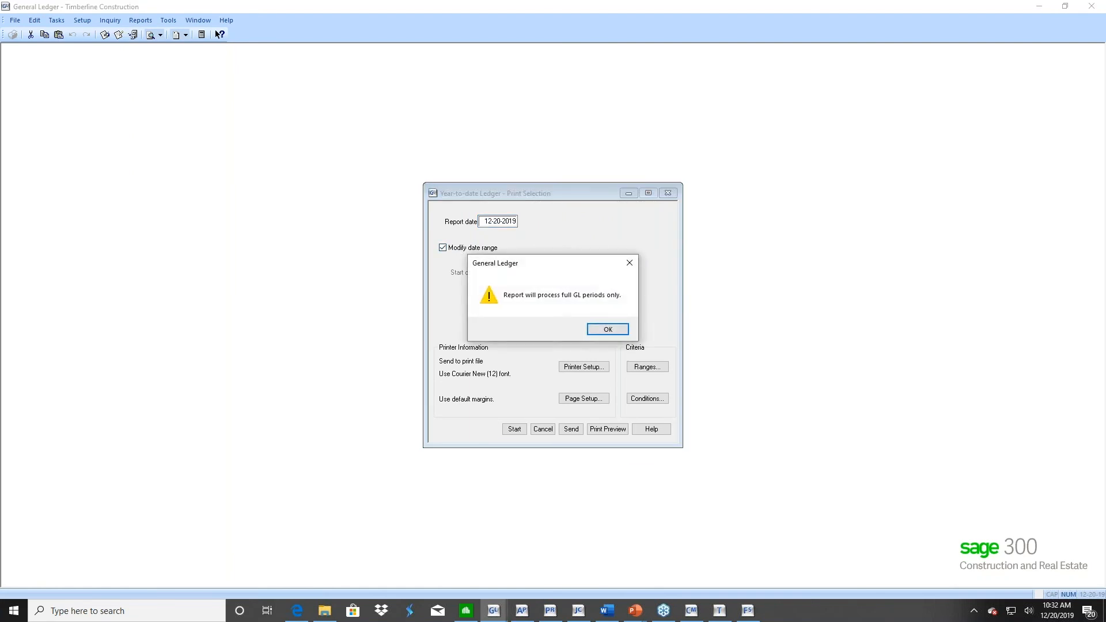
pyautogui.click(608, 330)
pyautogui.click(497, 274)
pyautogui.write('12')
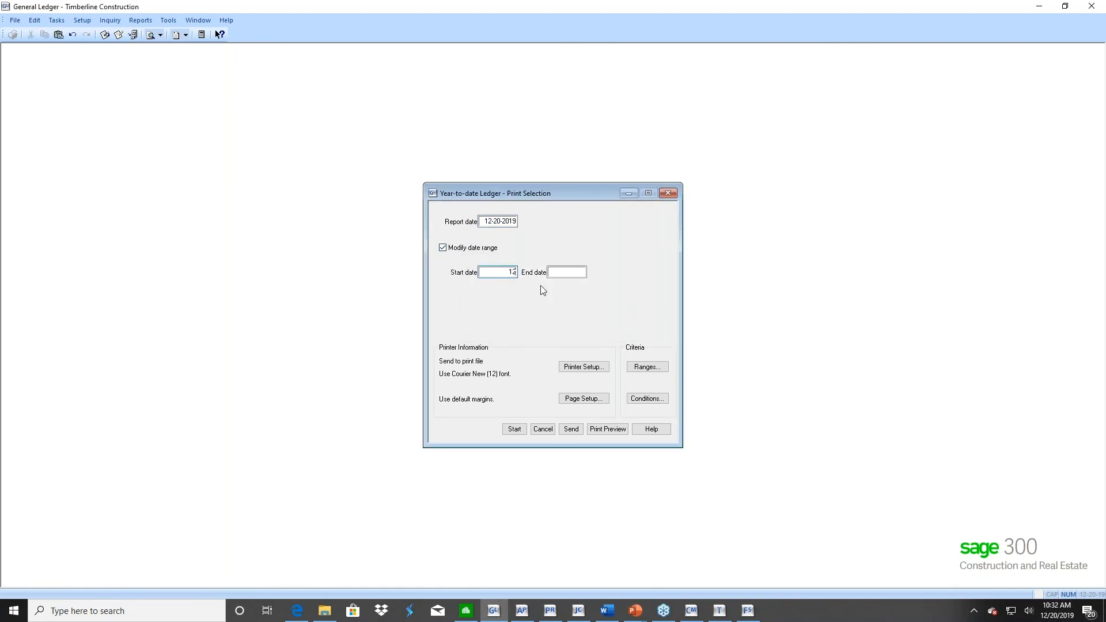
pyautogui.write('-01-2015')
pyautogui.press('Tab')
pyautogui.write('12-31-2015')
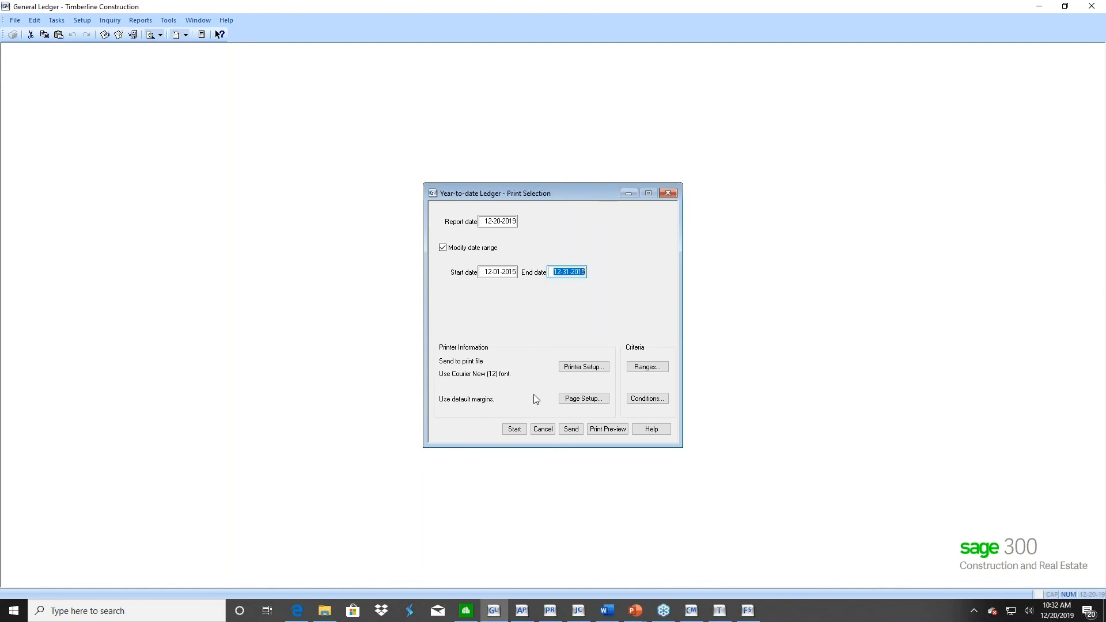
pyautogui.click(543, 431)
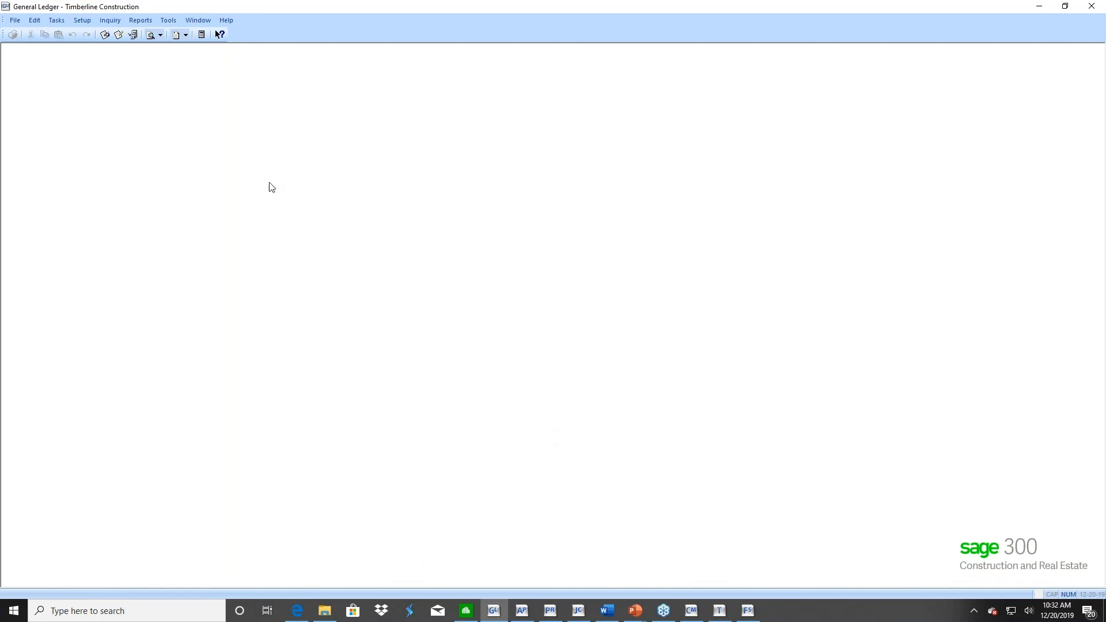
# Run the fiscal year close for company 10, confirming the backup and accepting the earnings distribution to account 10-3010
pyautogui.click(56, 21)
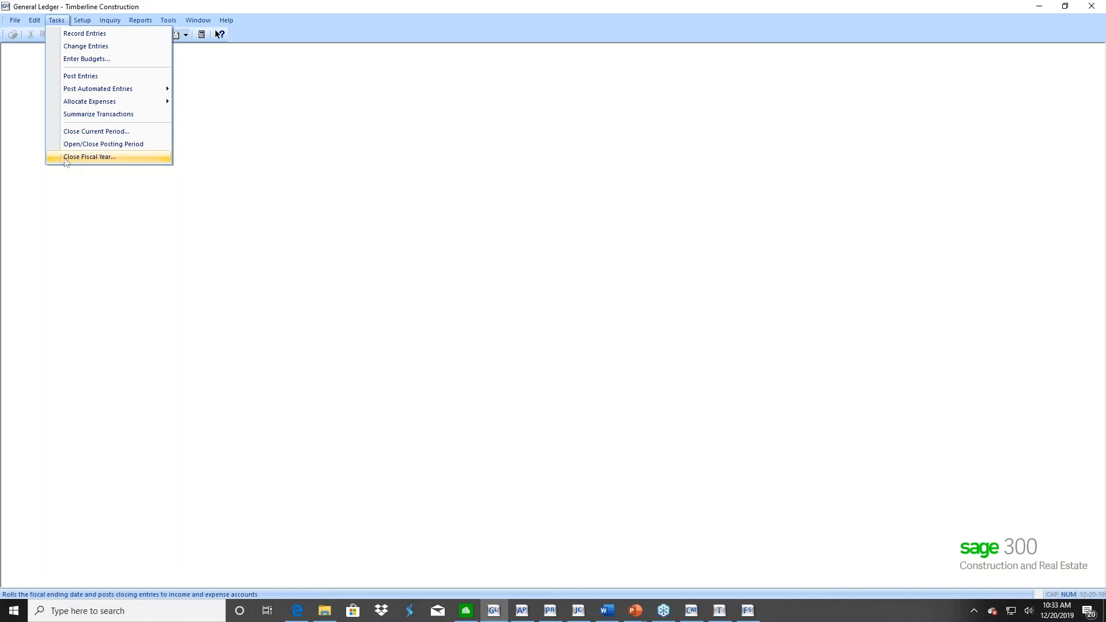
pyautogui.click(81, 158)
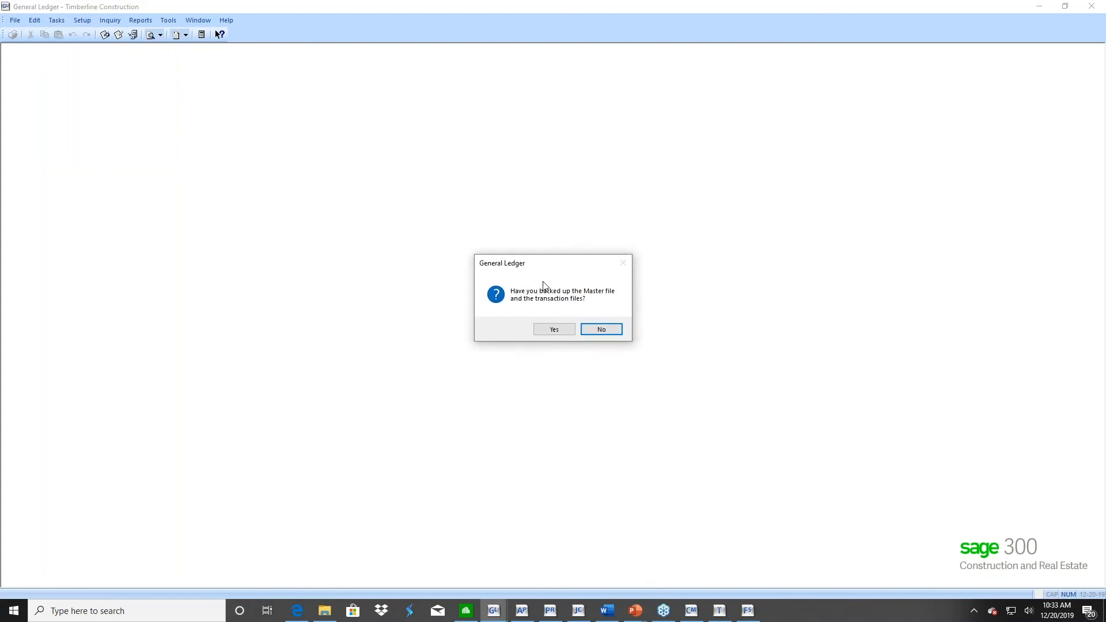
pyautogui.click(556, 330)
pyautogui.click(577, 345)
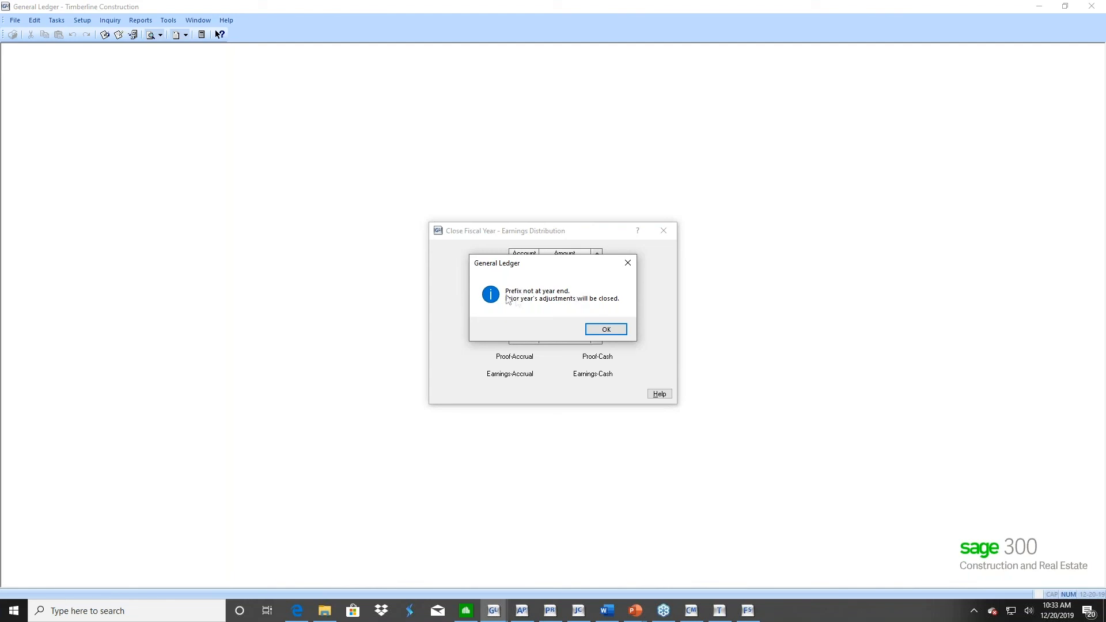
pyautogui.click(605, 330)
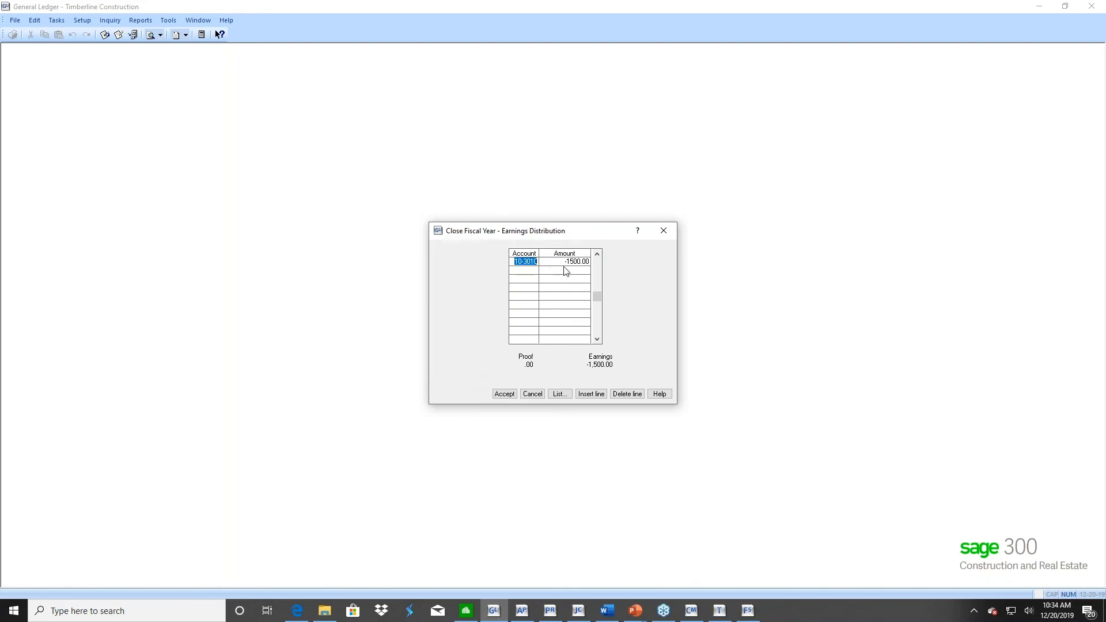
pyautogui.click(504, 394)
pyautogui.click(548, 352)
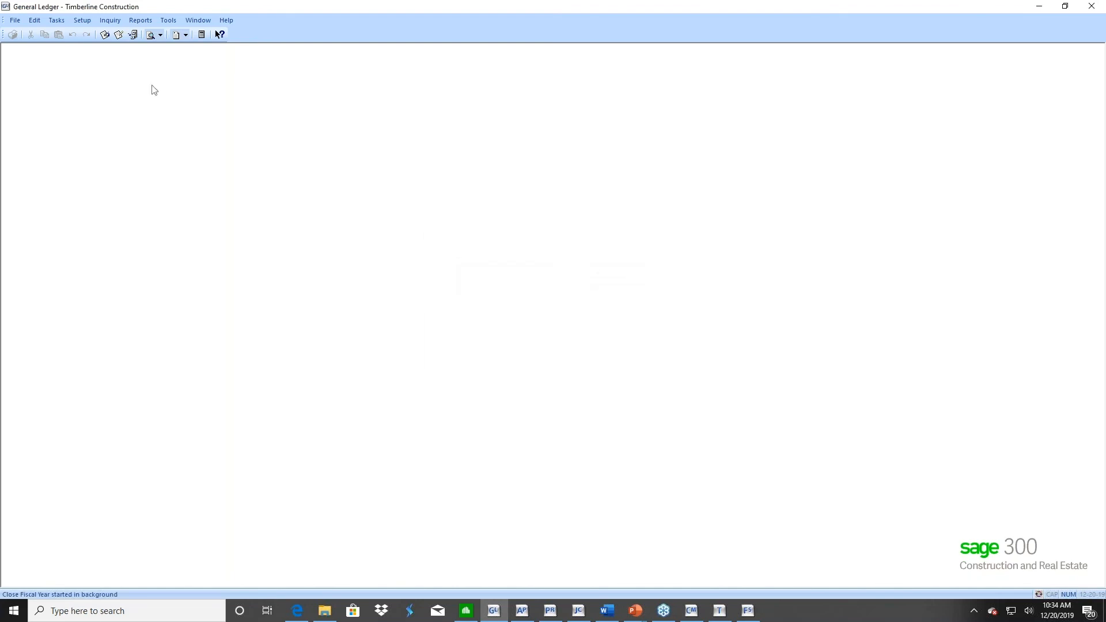
# Close the 12-31-2015 posting period for company 10, Timberline Construction, Inc, and accept the change
pyautogui.click(55, 21)
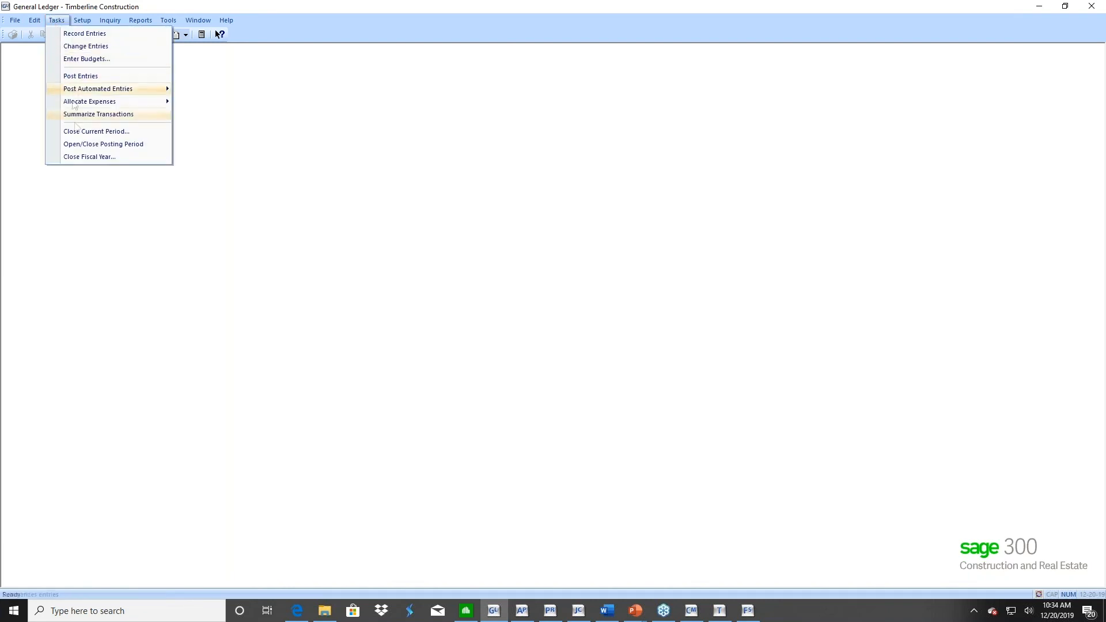
pyautogui.click(81, 145)
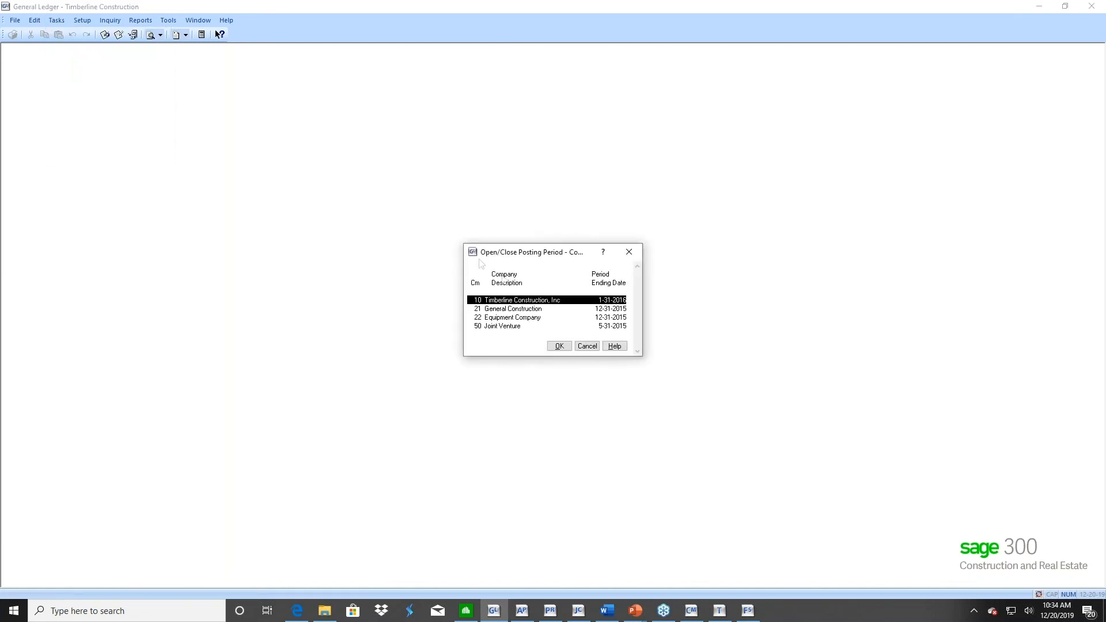
pyautogui.click(558, 346)
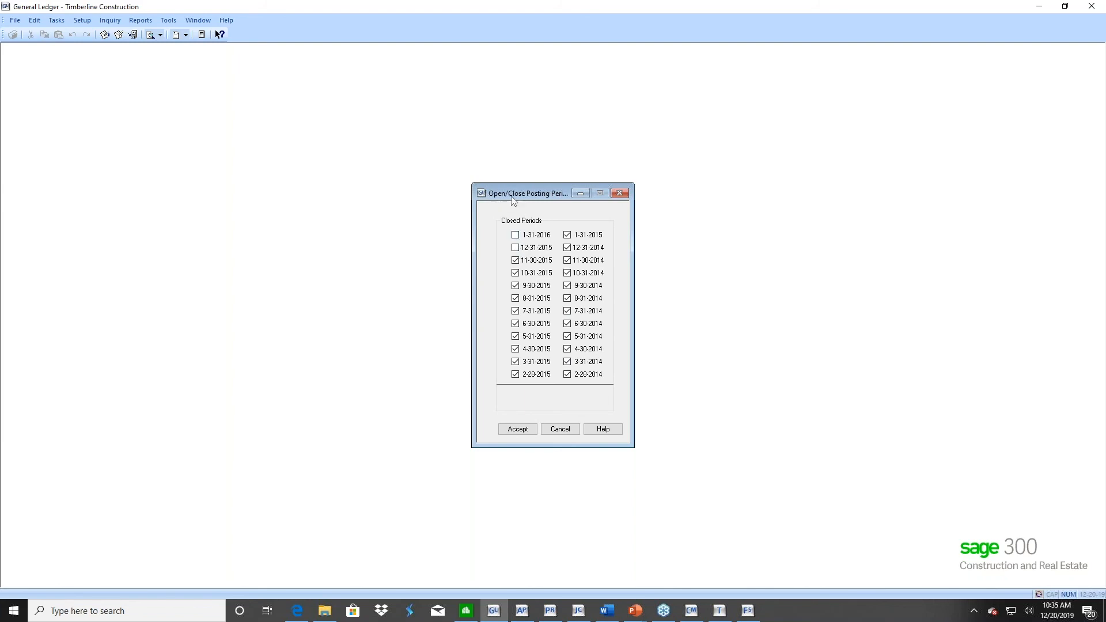
pyautogui.click(516, 249)
pyautogui.click(517, 430)
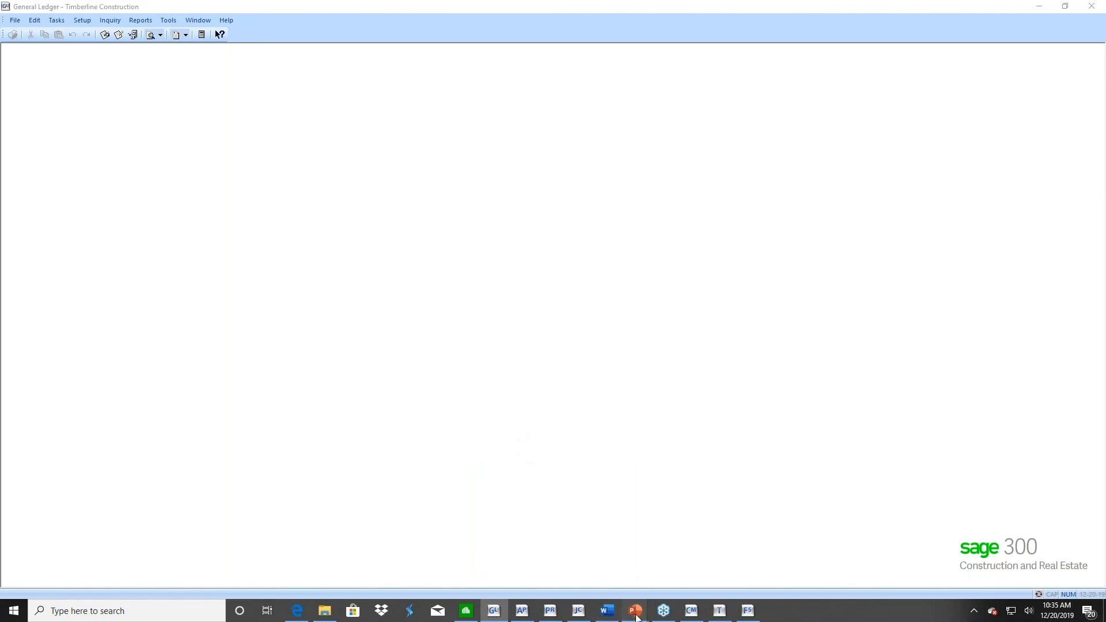
# Switch to the PowerPoint slide show and advance to the General Ledger slide about file maintenance and backup files
pyautogui.moveTo(636, 616)
pyautogui.click(697, 556)
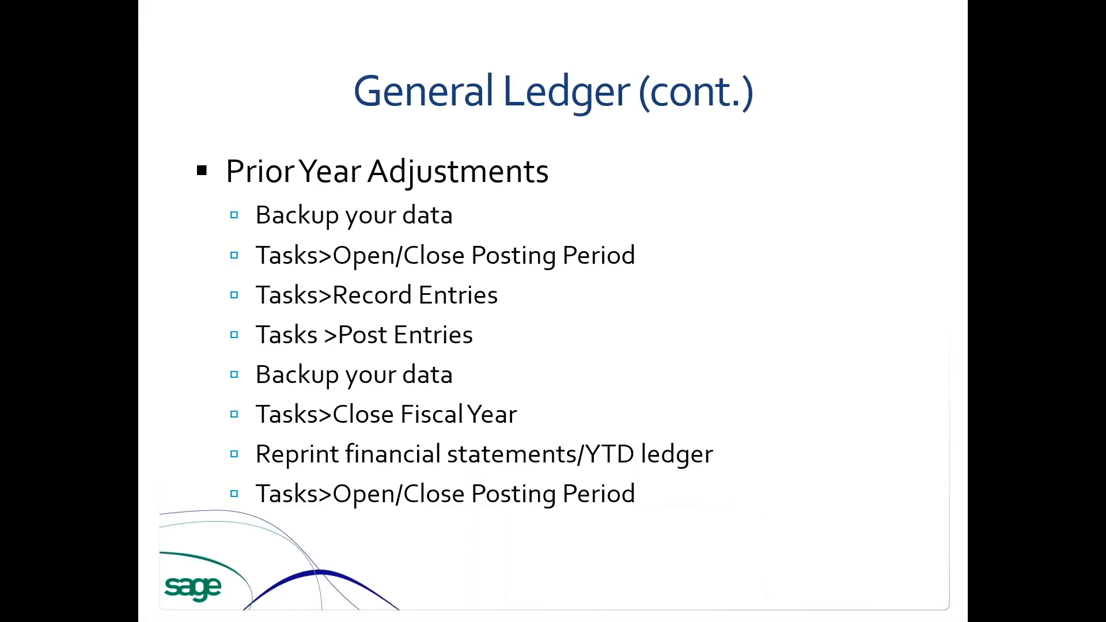
pyautogui.click(713, 418)
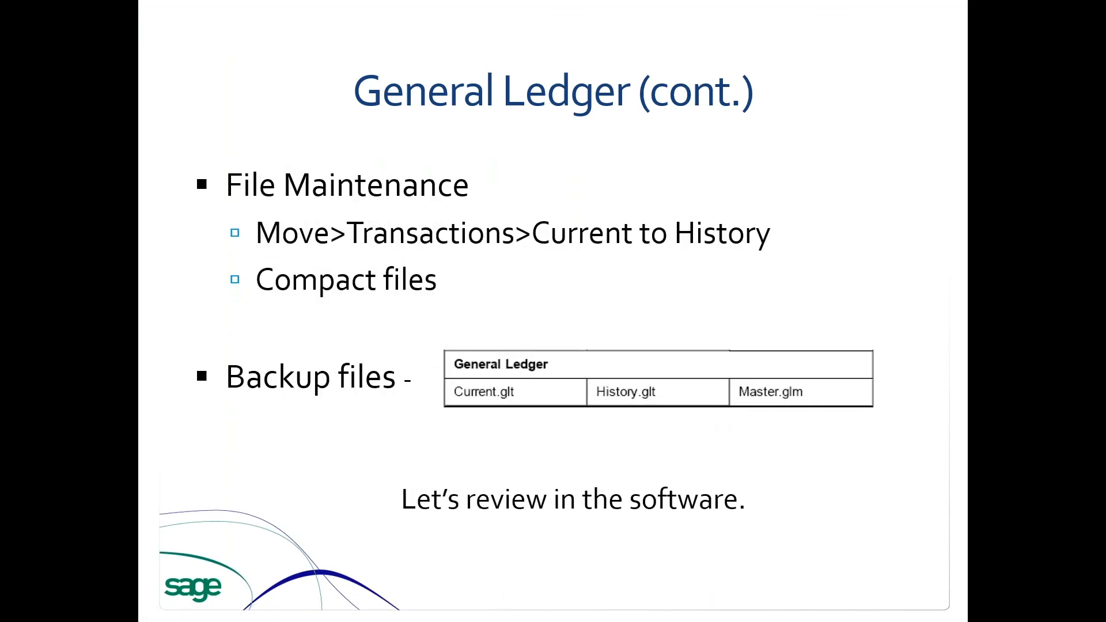
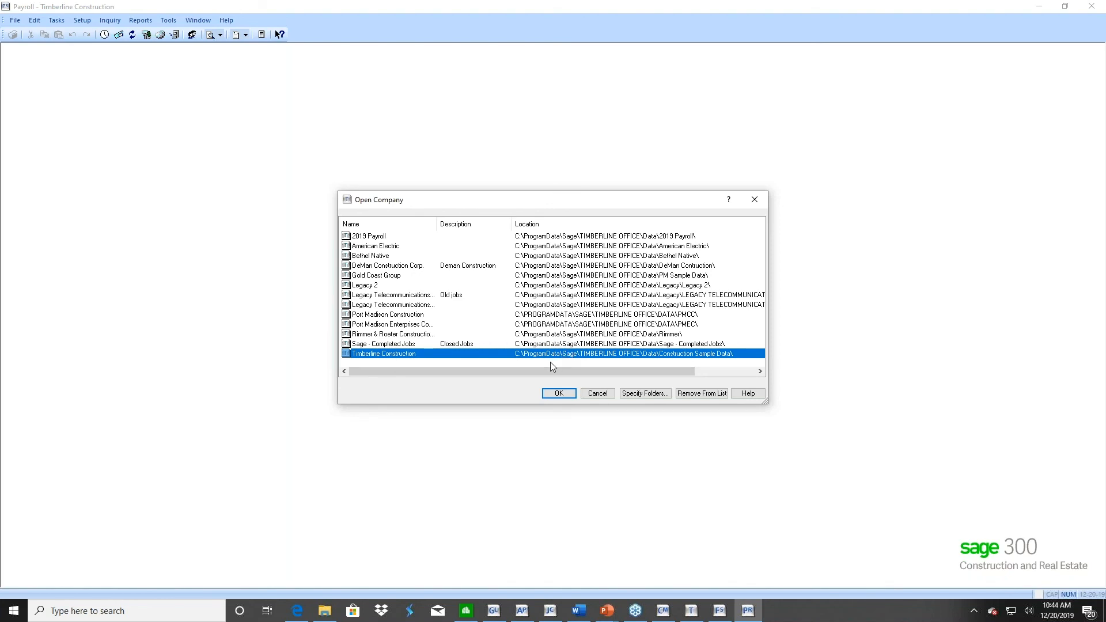
# Dismiss the initial company selection and open the 2019 Payroll company in Payroll
pyautogui.click(597, 393)
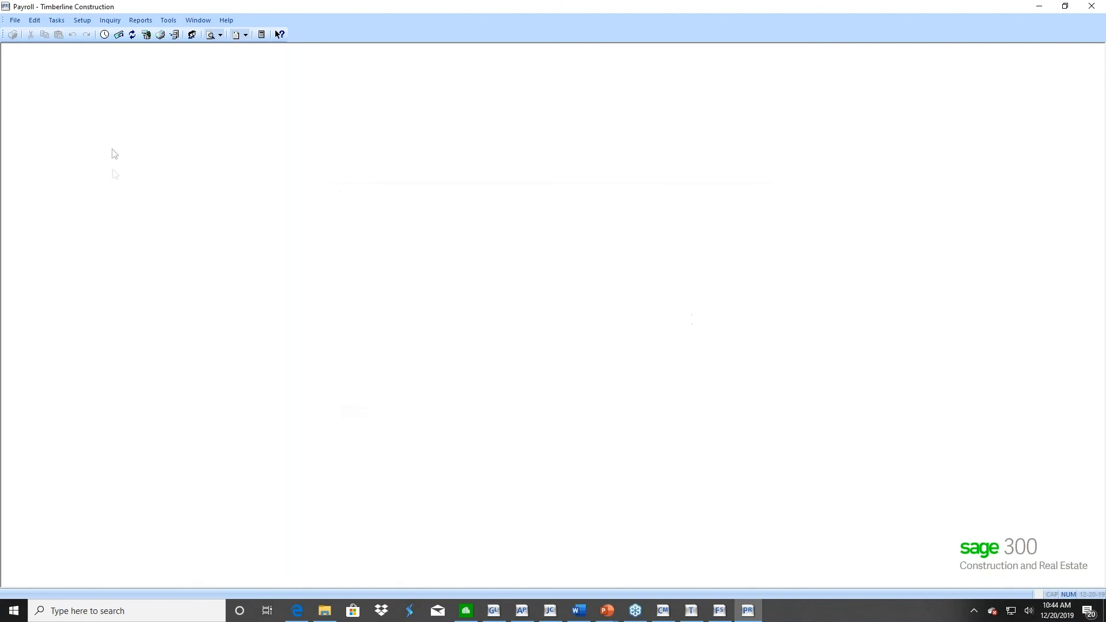
pyautogui.click(15, 20)
pyautogui.click(49, 46)
pyautogui.click(379, 236)
pyautogui.click(560, 396)
# Review the 2019 Payroll company's file locations, checking the CM Master and CM Transaction data folders, and close without changes
pyautogui.click(13, 22)
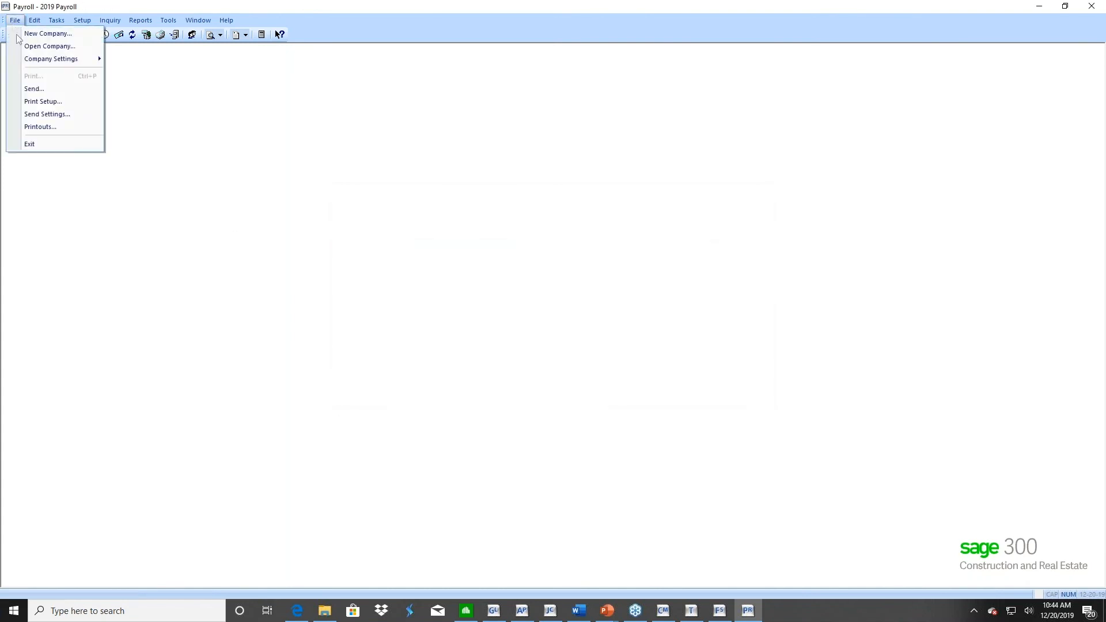
pyautogui.moveTo(22, 60)
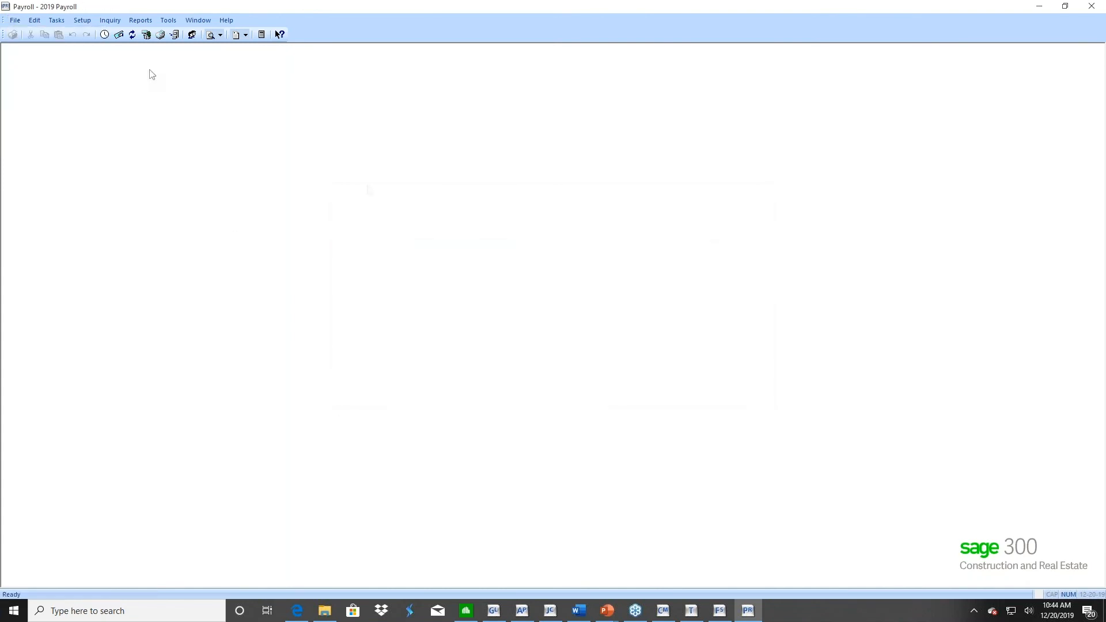
pyautogui.click(151, 74)
pyautogui.click(665, 366)
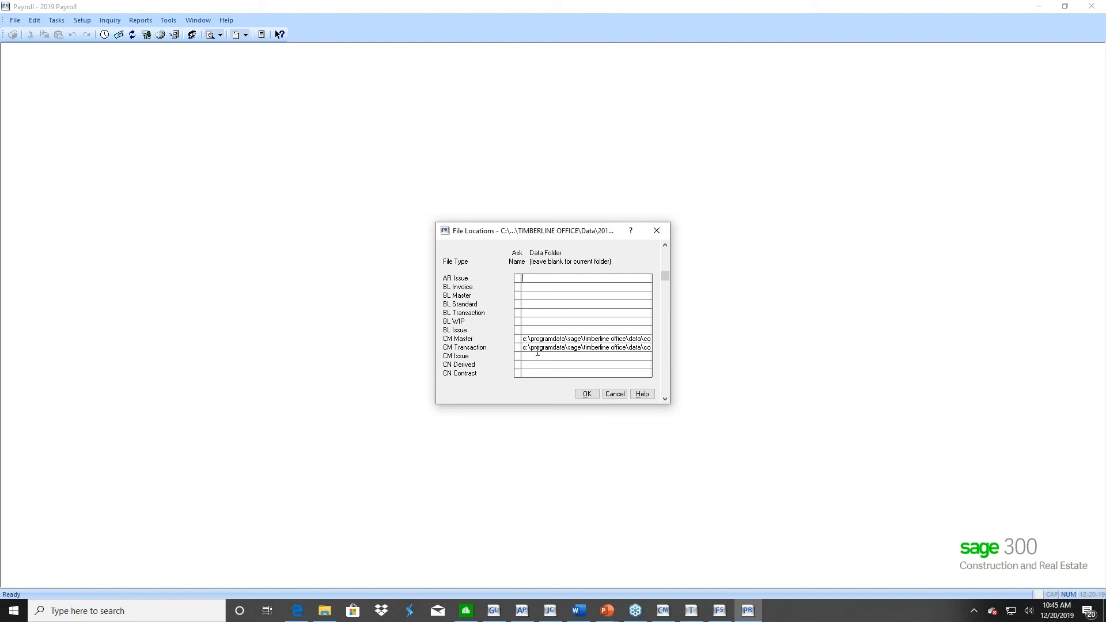
pyautogui.click(615, 394)
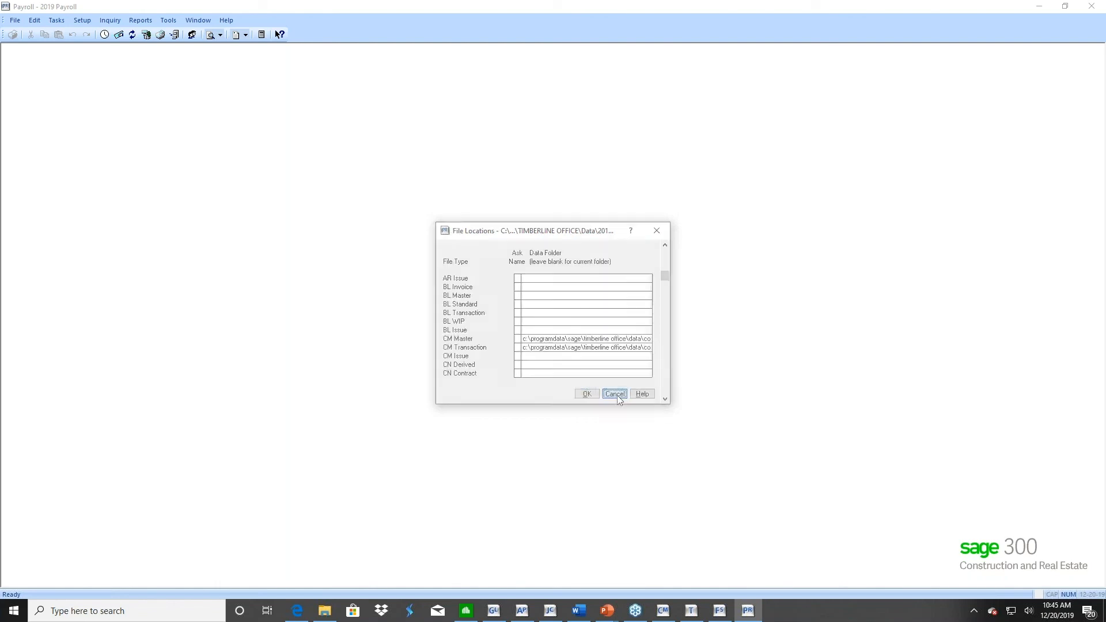
# Reopen the Timberline Construction company in Payroll
pyautogui.click(15, 20)
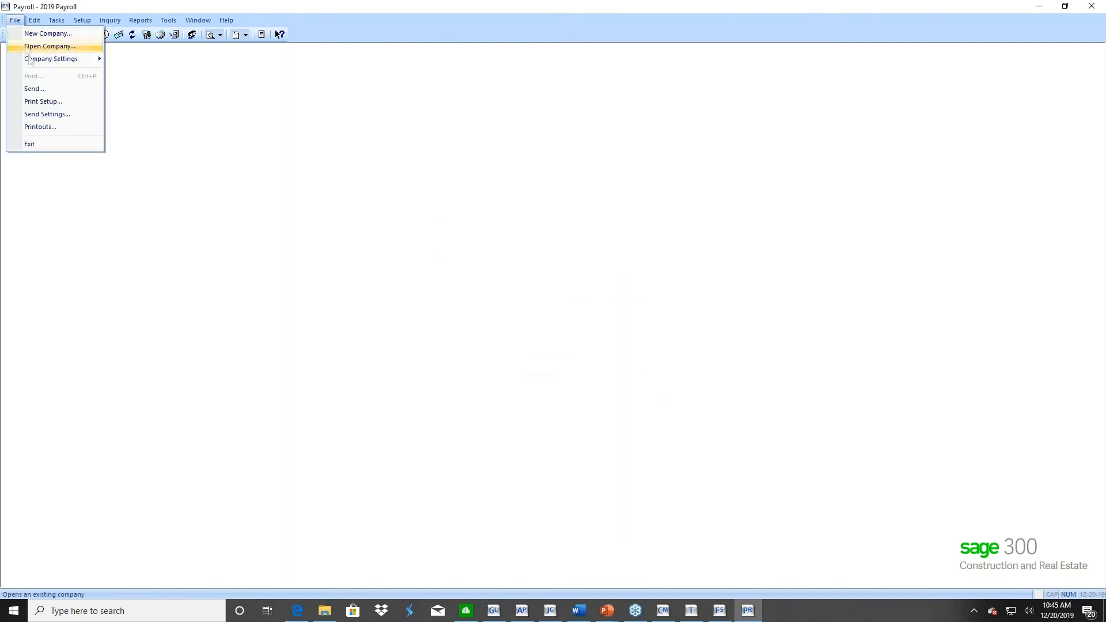
pyautogui.moveTo(30, 63)
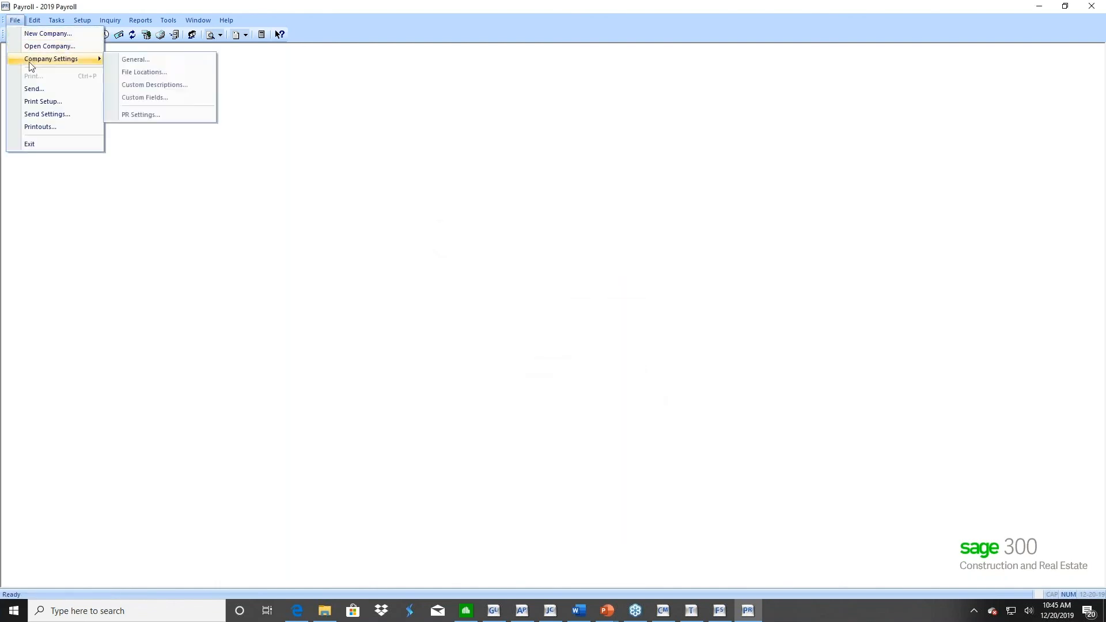
pyautogui.click(57, 50)
pyautogui.click(402, 354)
pyautogui.click(563, 394)
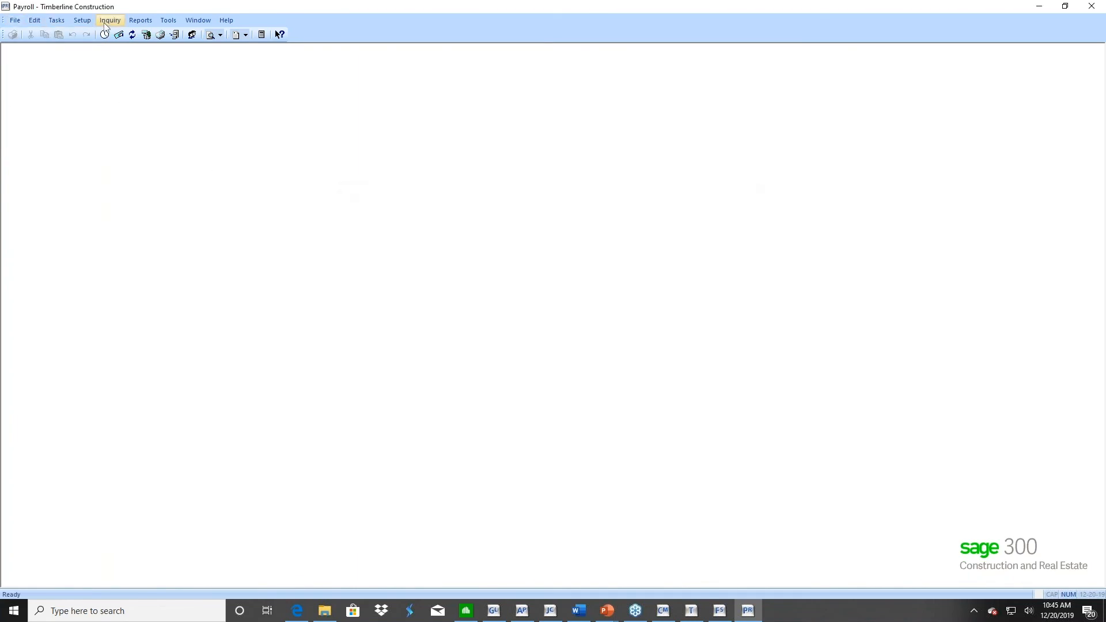
# Launch File Tools from Payroll and start a Copy operation for selected data files
pyautogui.click(168, 21)
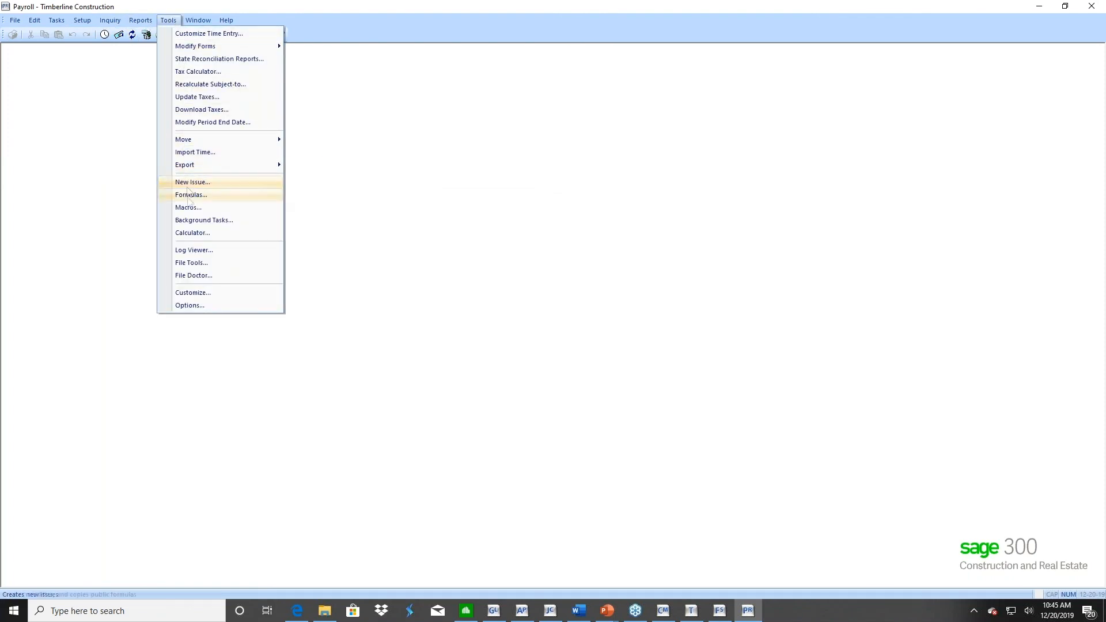
pyautogui.click(202, 264)
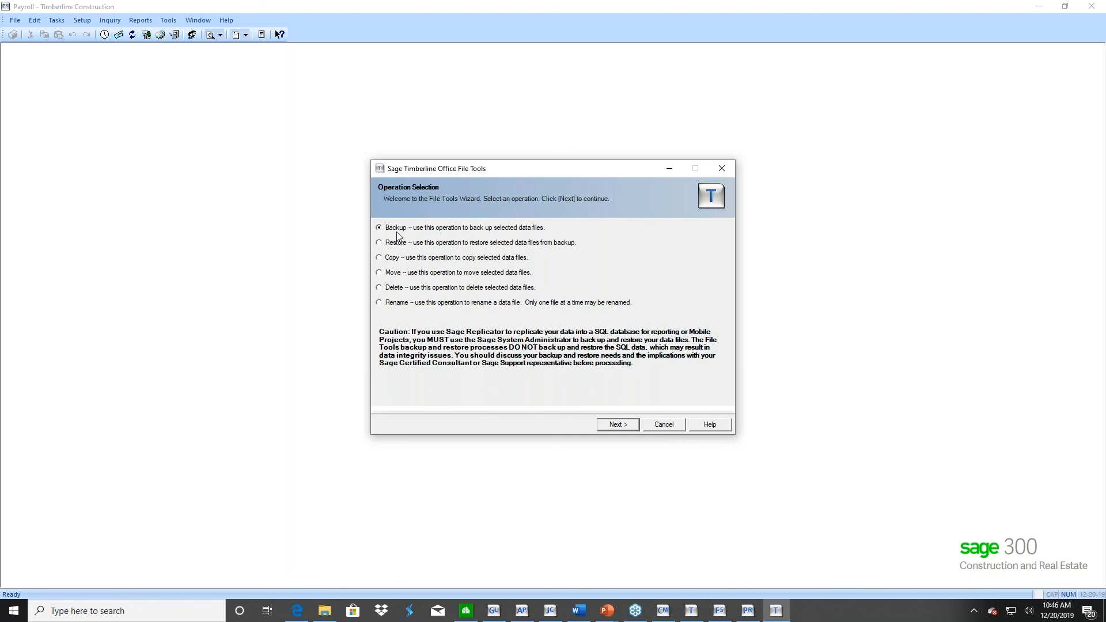
pyautogui.click(380, 258)
pyautogui.click(618, 423)
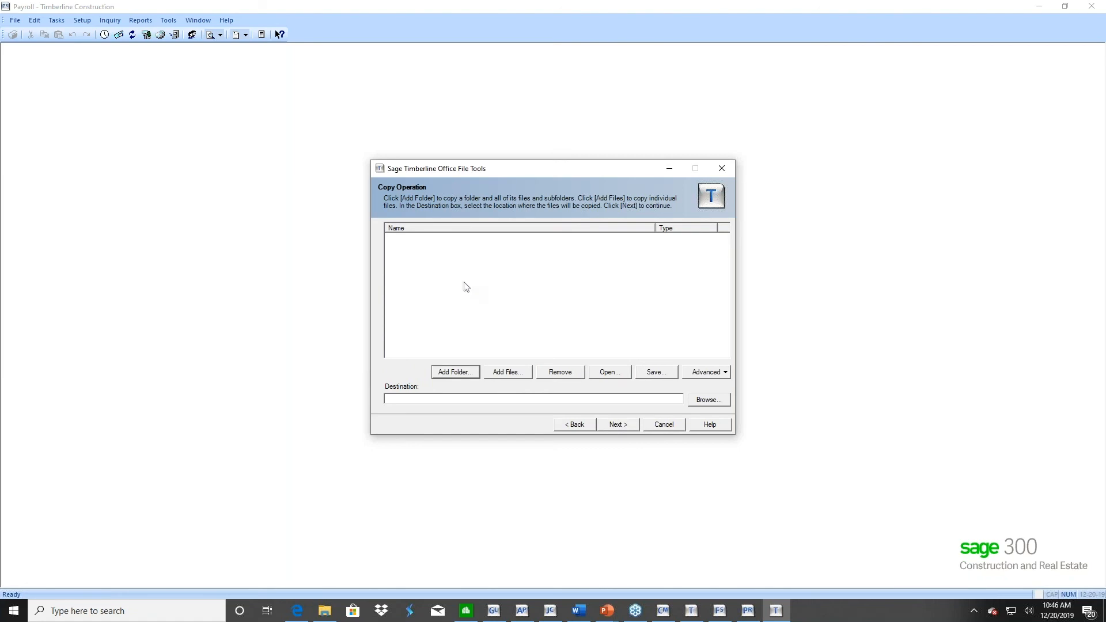
# Add the payroll files current.PRT and master.PRM from Construction Sample Data to the copy list
pyautogui.click(508, 373)
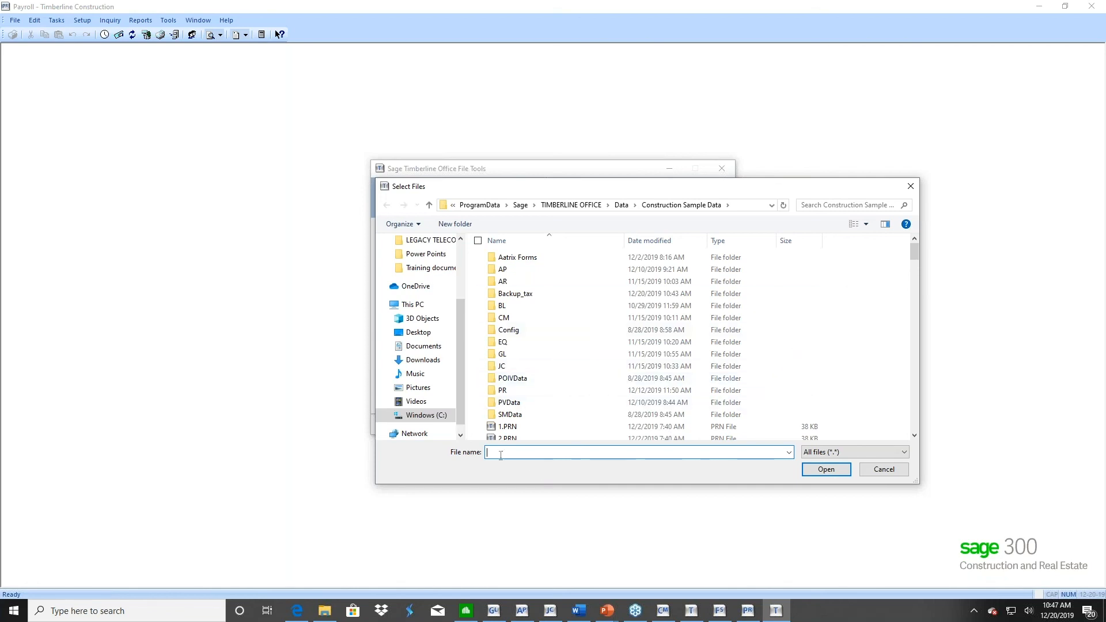
pyautogui.write('current')
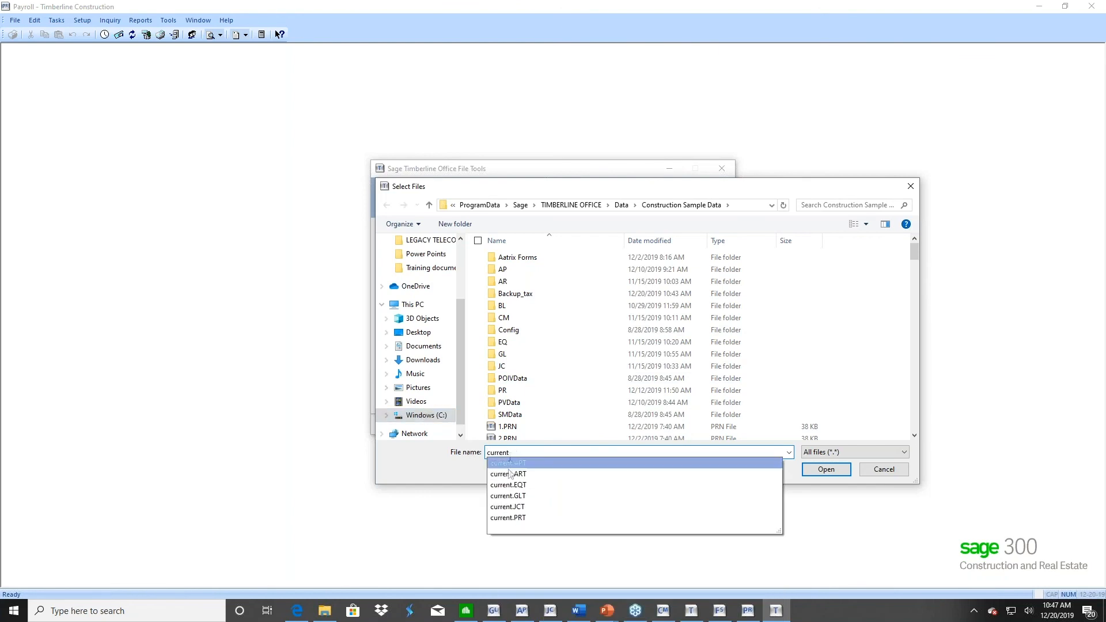
pyautogui.click(511, 521)
pyautogui.click(825, 470)
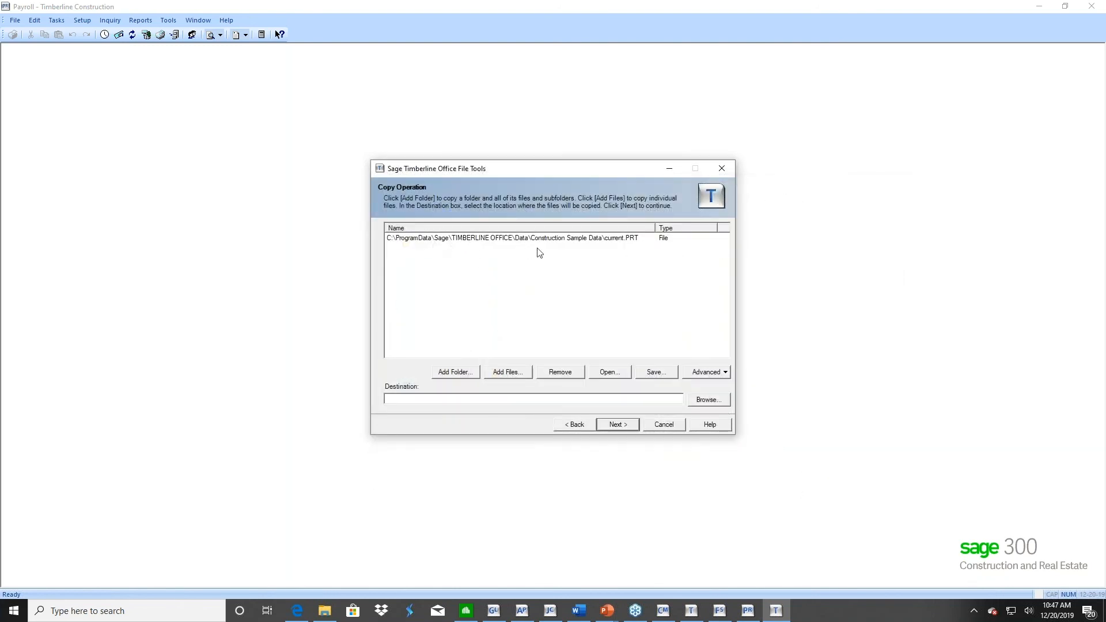
pyautogui.click(506, 373)
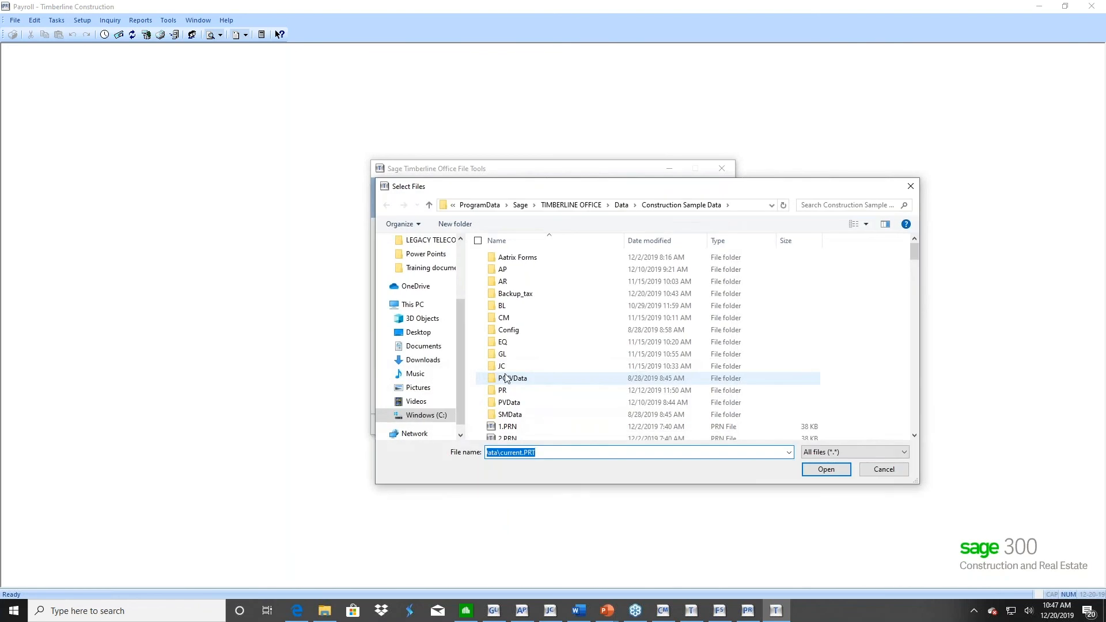
pyautogui.write('master')
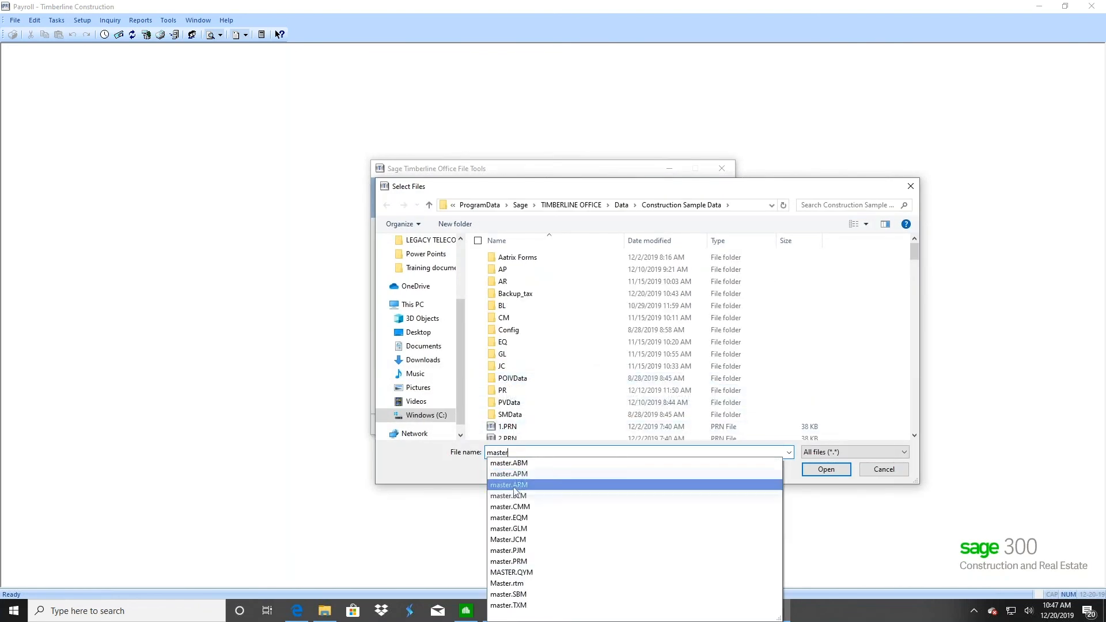
pyautogui.click(495, 562)
pyautogui.click(825, 470)
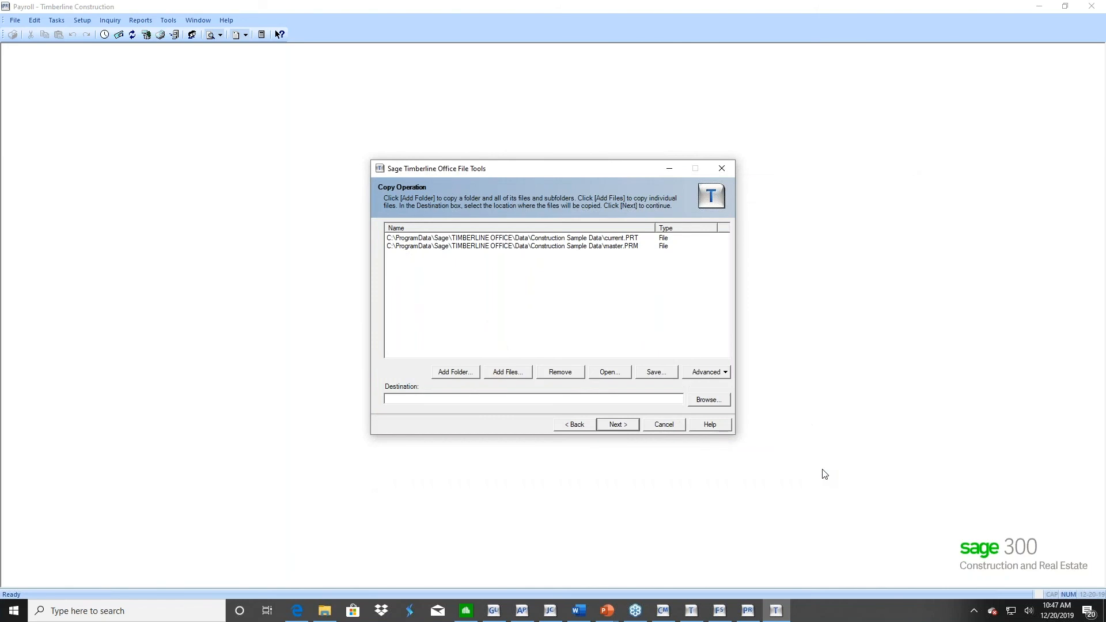
pyautogui.click(401, 399)
pyautogui.write('sys')
pyautogui.press('BackSpace')
pyautogui.press('BackSpace')
# Add the payroll files system.PRS and tax.PRX from Construction Sample Data to the copy list
pyautogui.click(507, 375)
pyautogui.write('system')
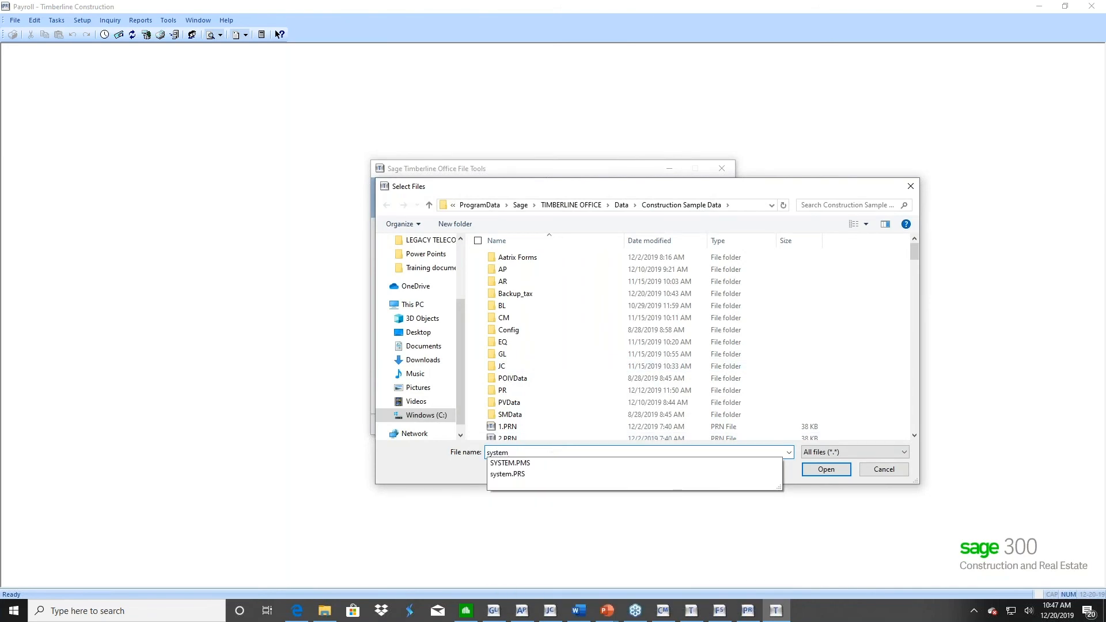
pyautogui.click(507, 474)
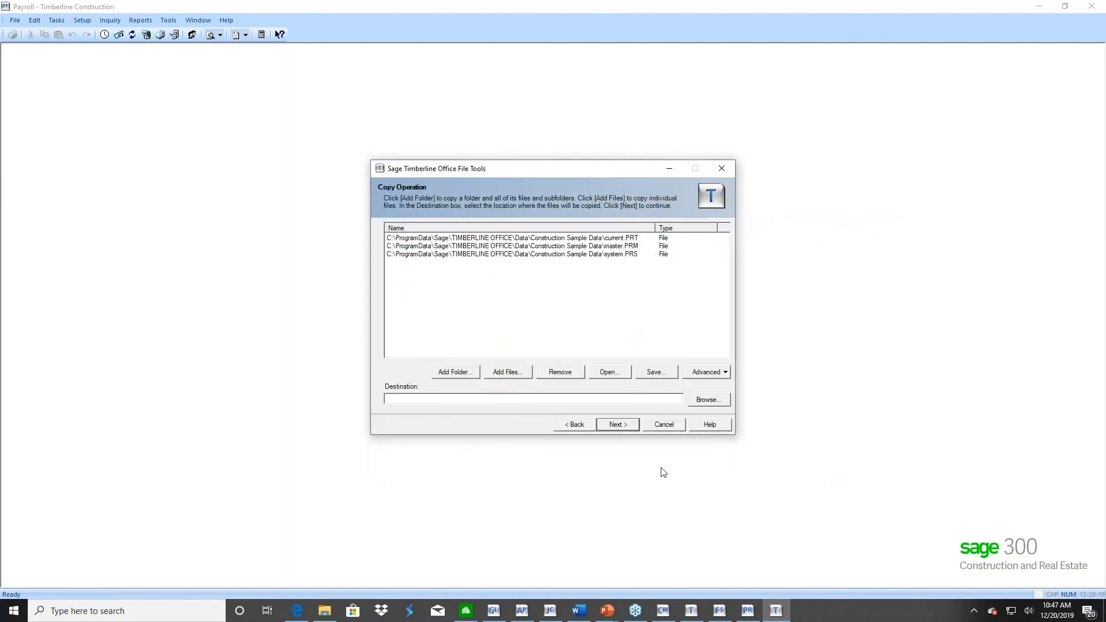
pyautogui.click(502, 373)
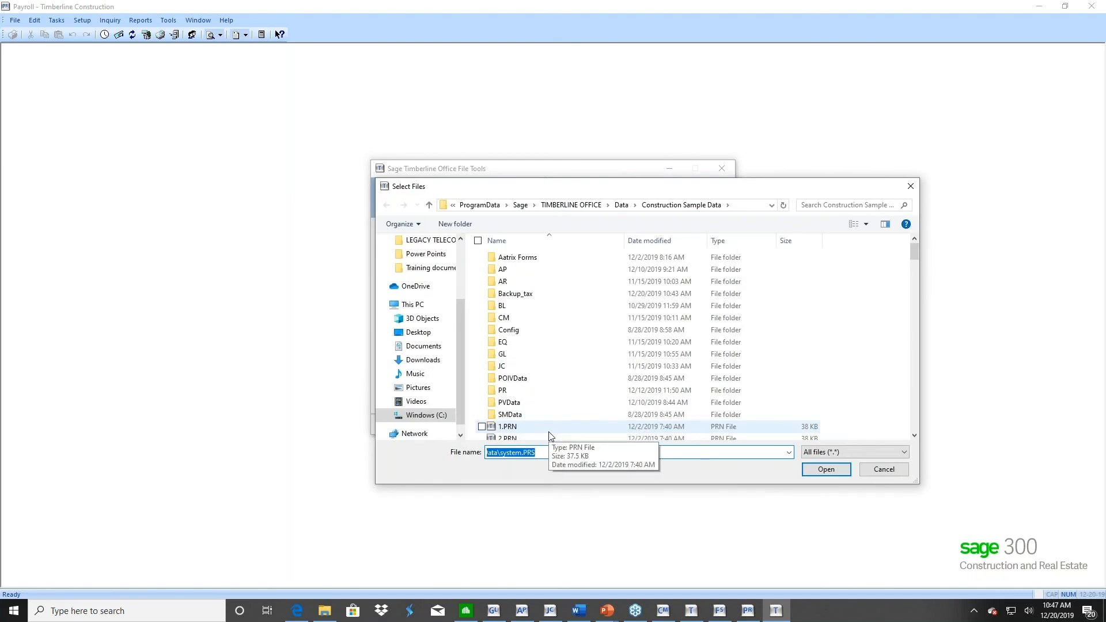
pyautogui.write('tax')
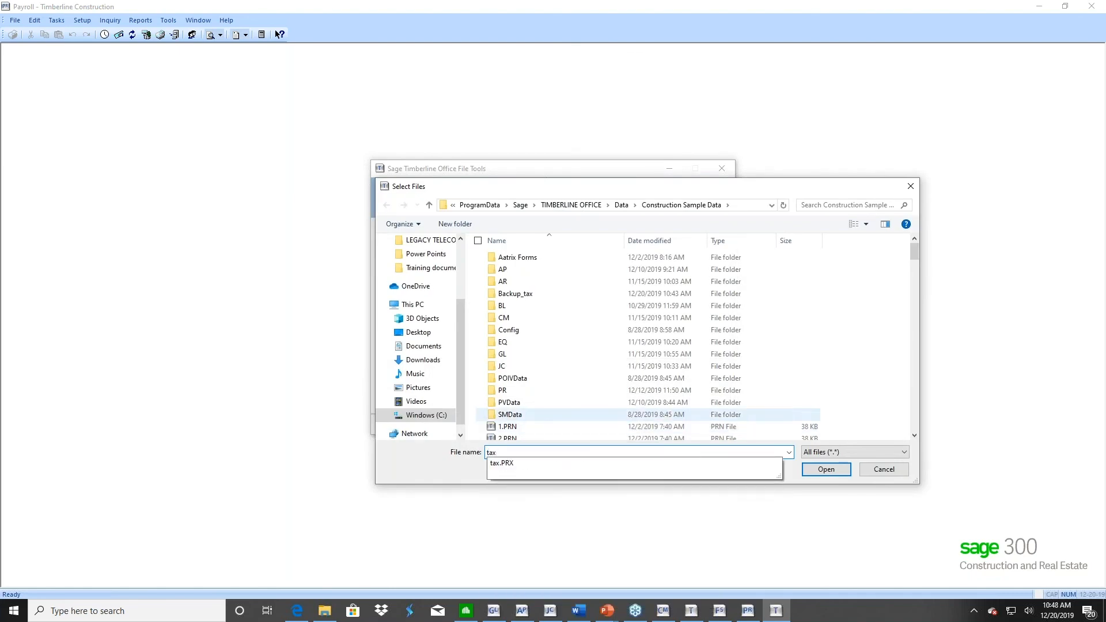
pyautogui.press('Down')
pyautogui.press('Return')
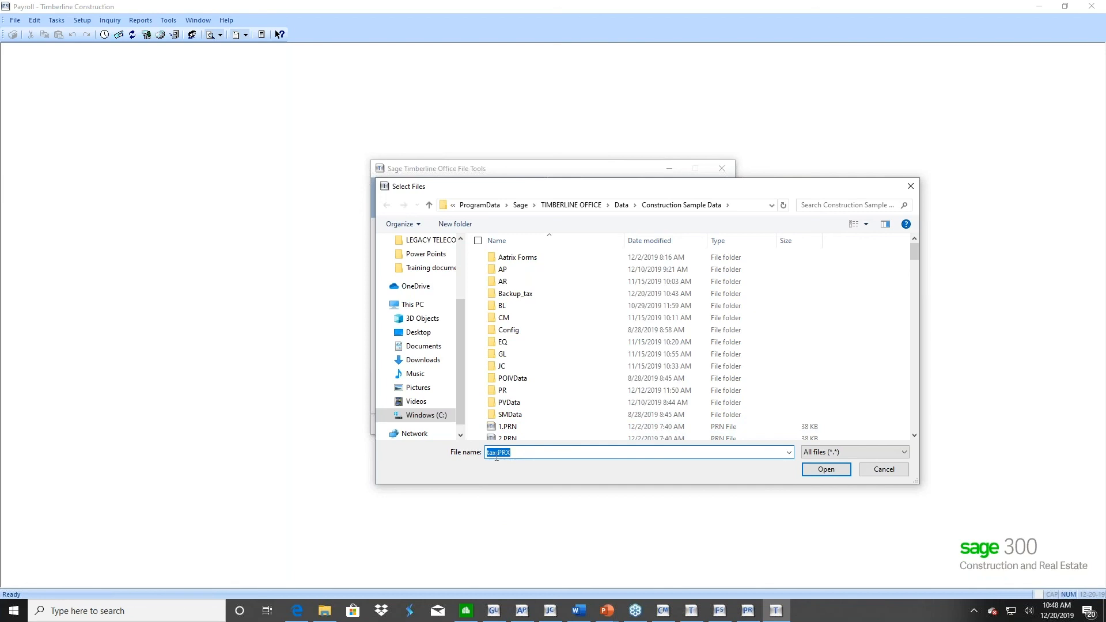
pyautogui.click(821, 475)
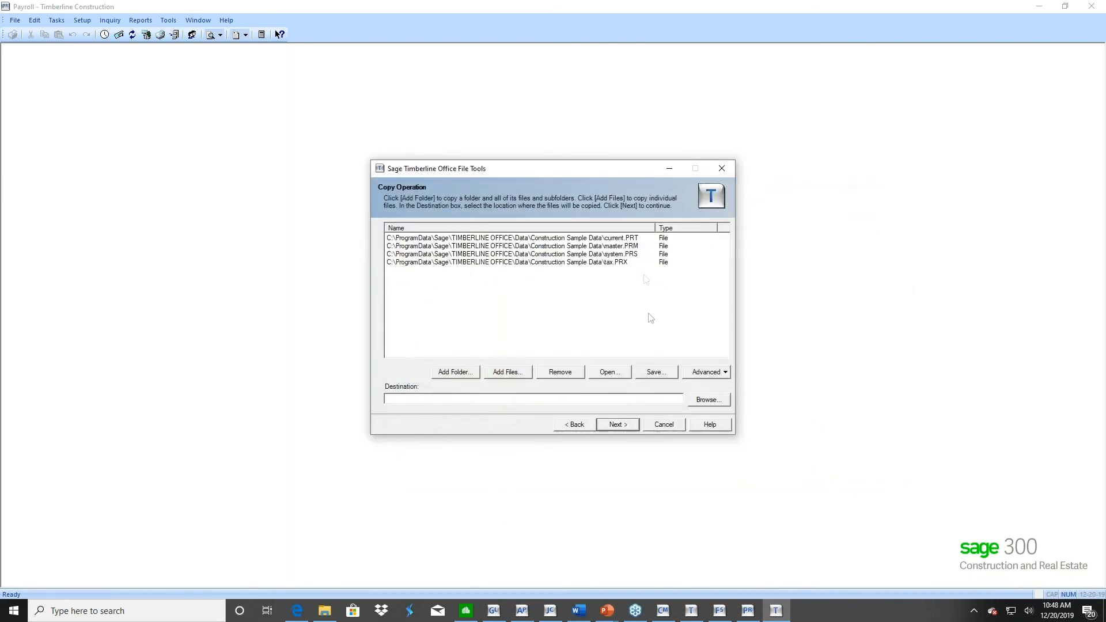
# Set the copy destination to C:\ProgramData\Sage\TIMBERLINE OFFICE\Data\2019 Payroll and run the file validation
pyautogui.click(395, 398)
pyautogui.click(707, 402)
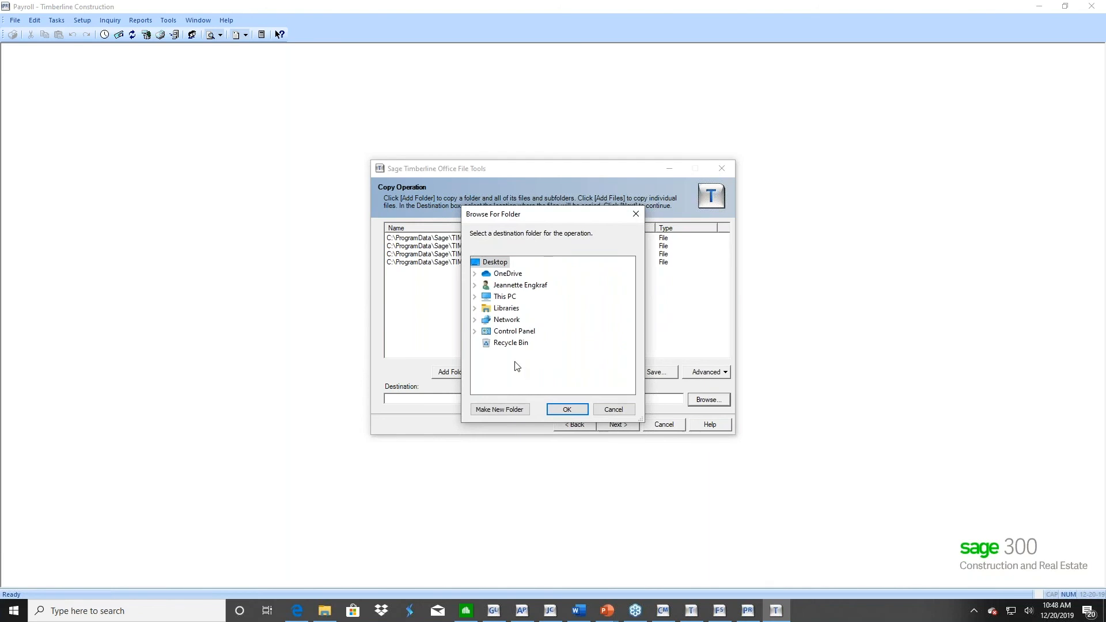
pyautogui.click(502, 298)
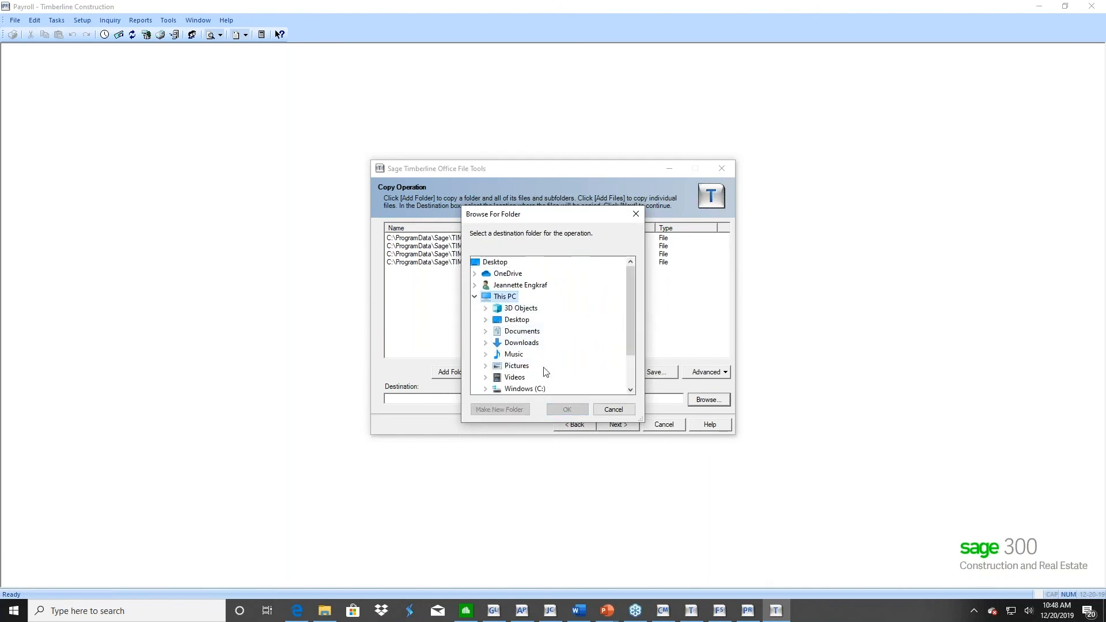
pyautogui.click(521, 389)
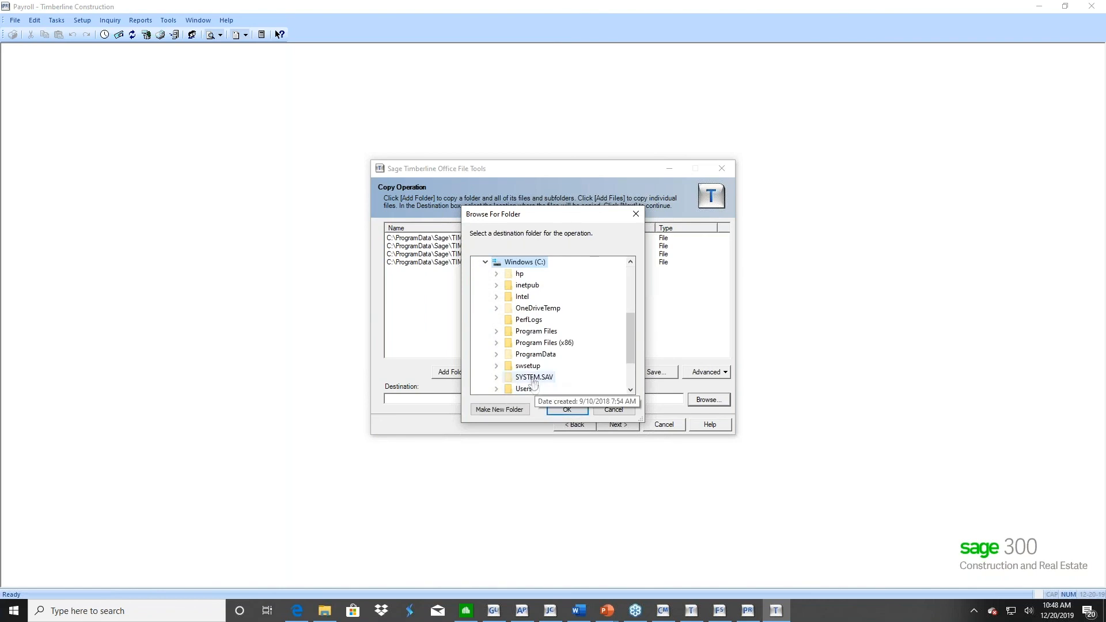
pyautogui.click(535, 354)
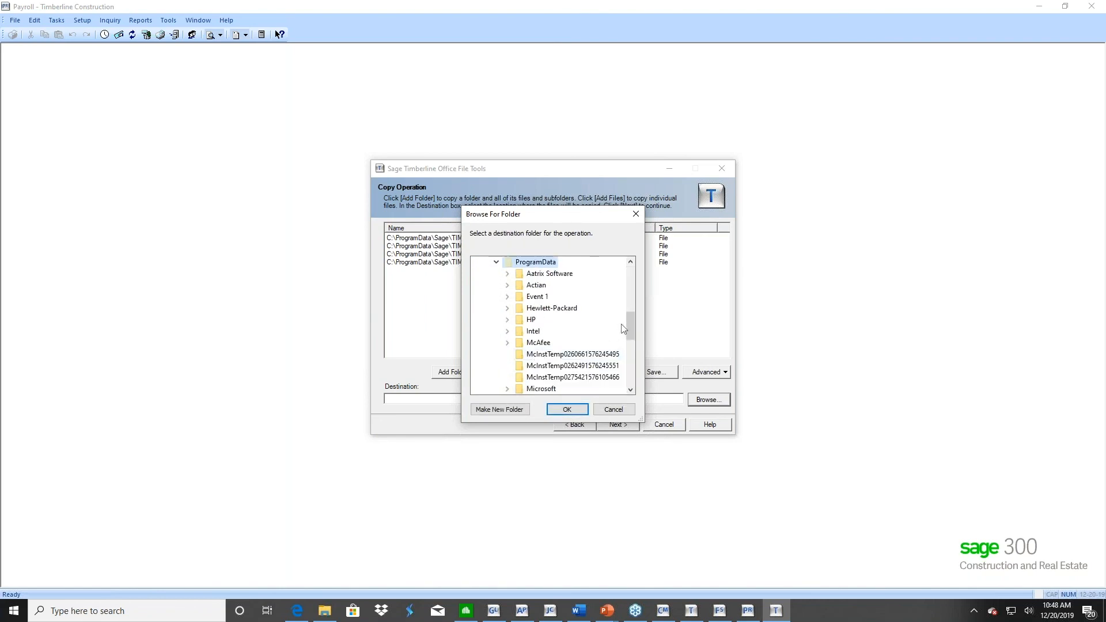
pyautogui.moveTo(630, 320); pyautogui.dragTo(629, 349)
pyautogui.click(535, 332)
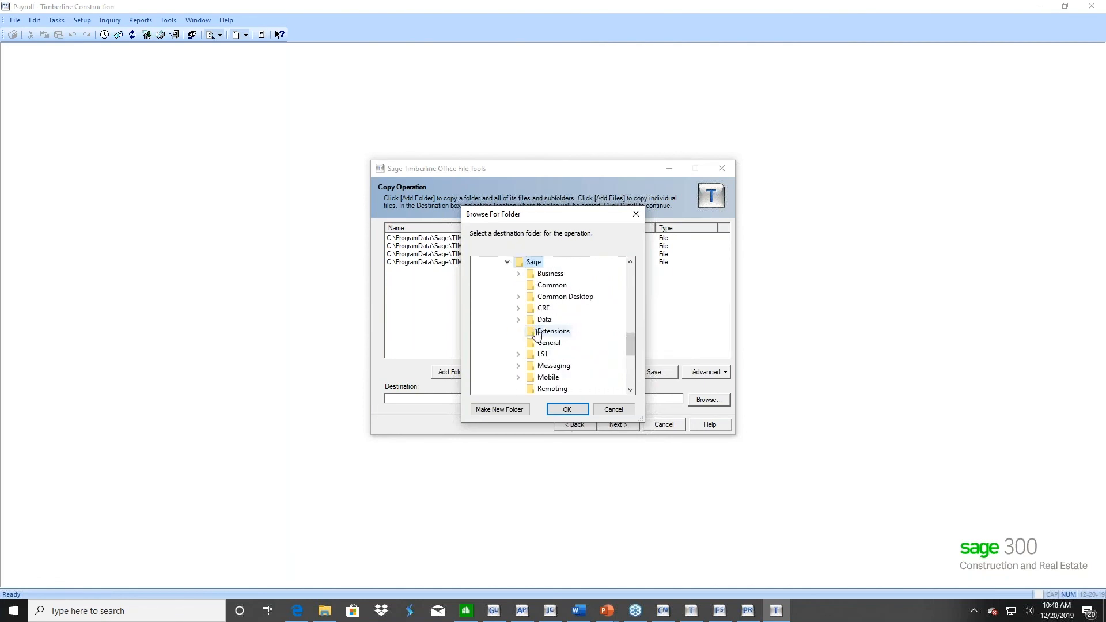
pyautogui.moveTo(631, 343); pyautogui.dragTo(631, 352)
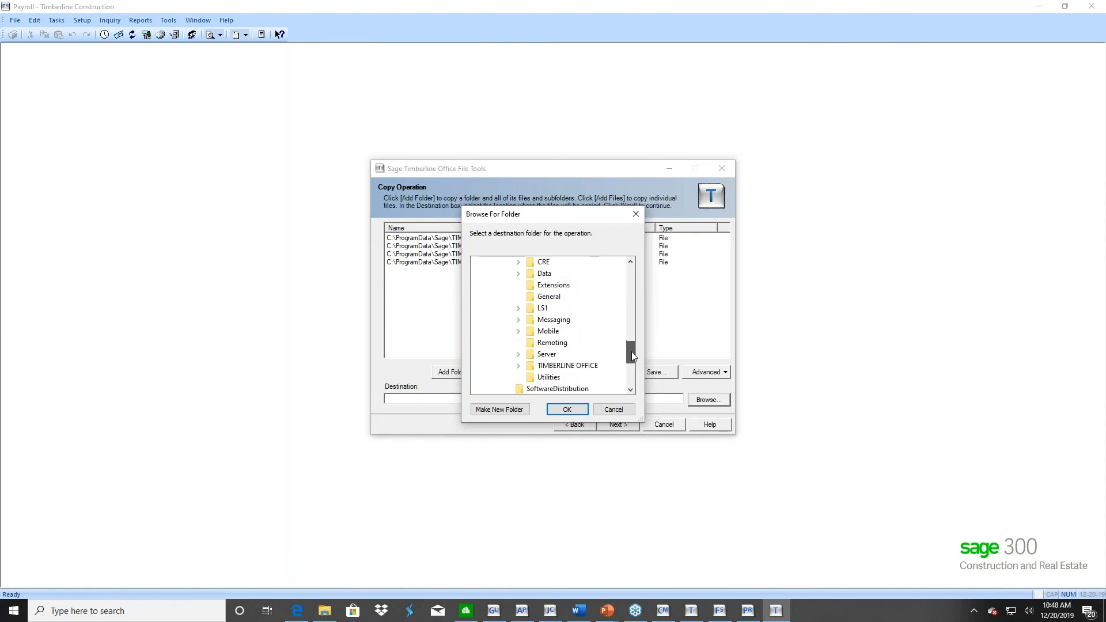
pyautogui.click(559, 368)
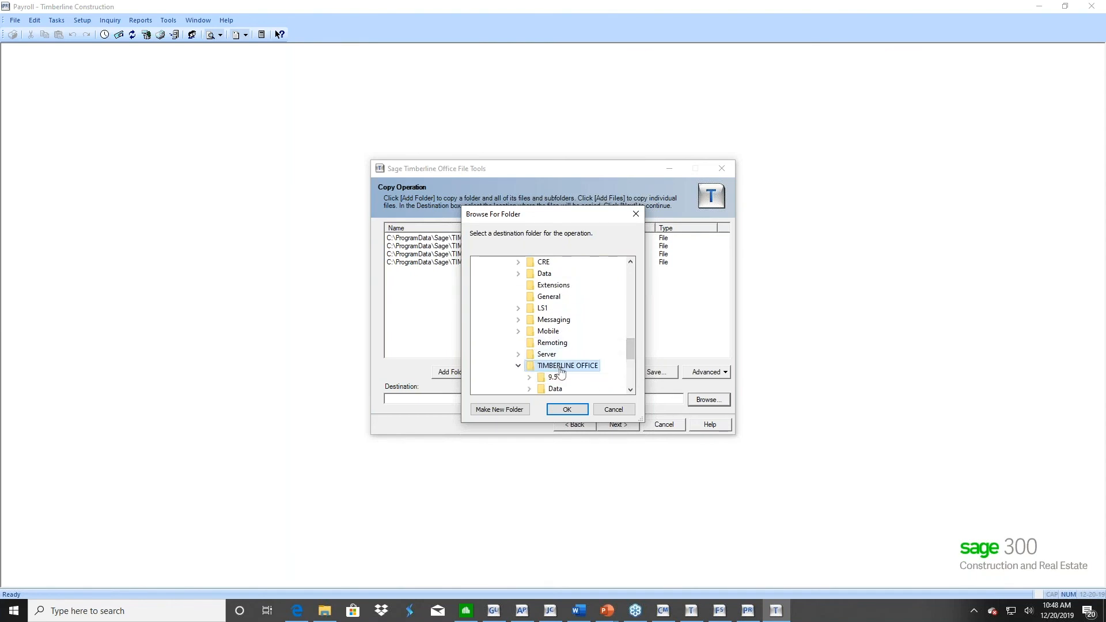
pyautogui.moveTo(631, 352); pyautogui.dragTo(630, 360)
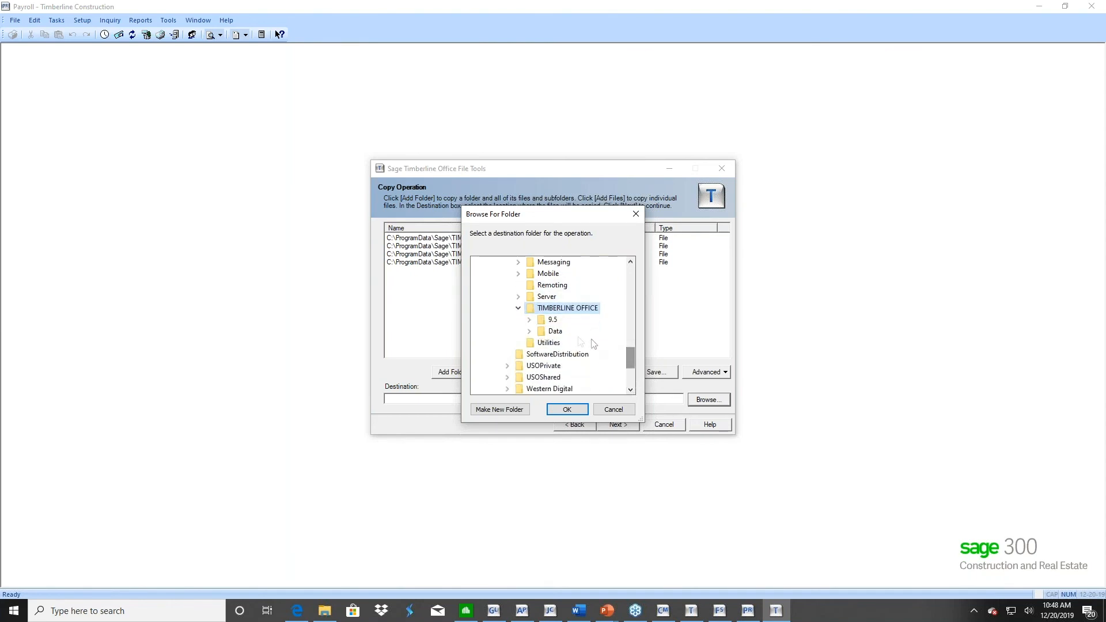
pyautogui.doubleClick(555, 331)
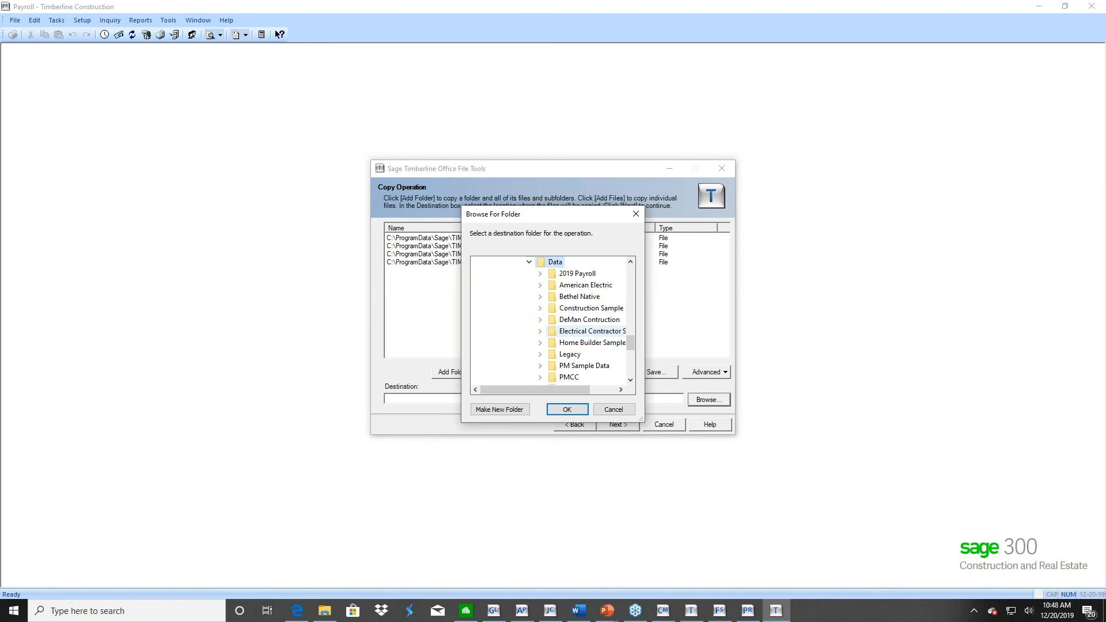
pyautogui.doubleClick(573, 273)
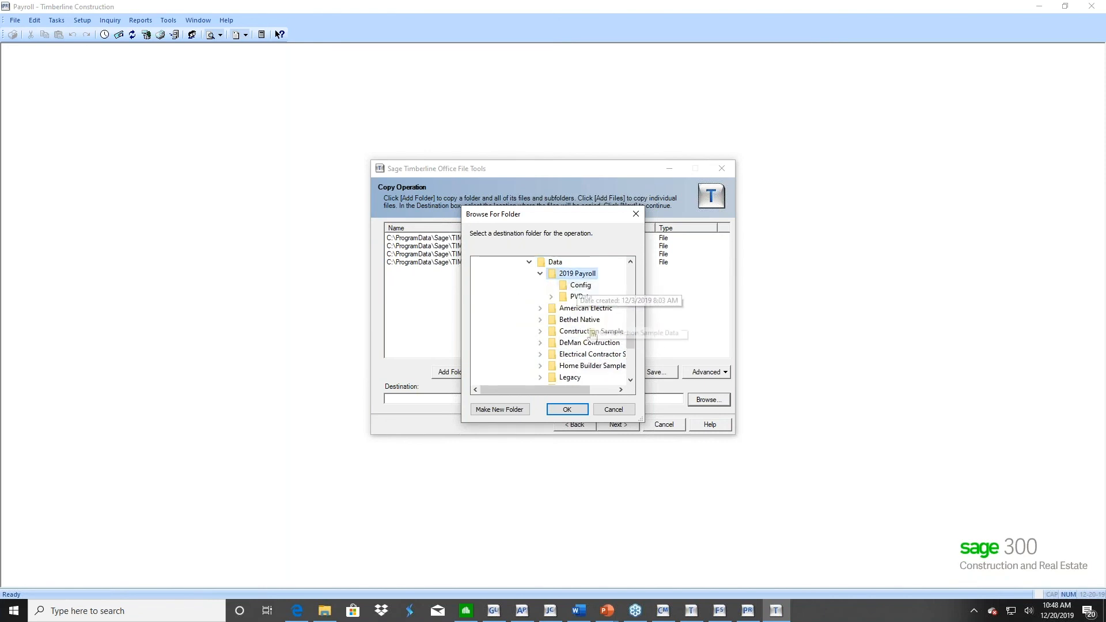
pyautogui.click(568, 409)
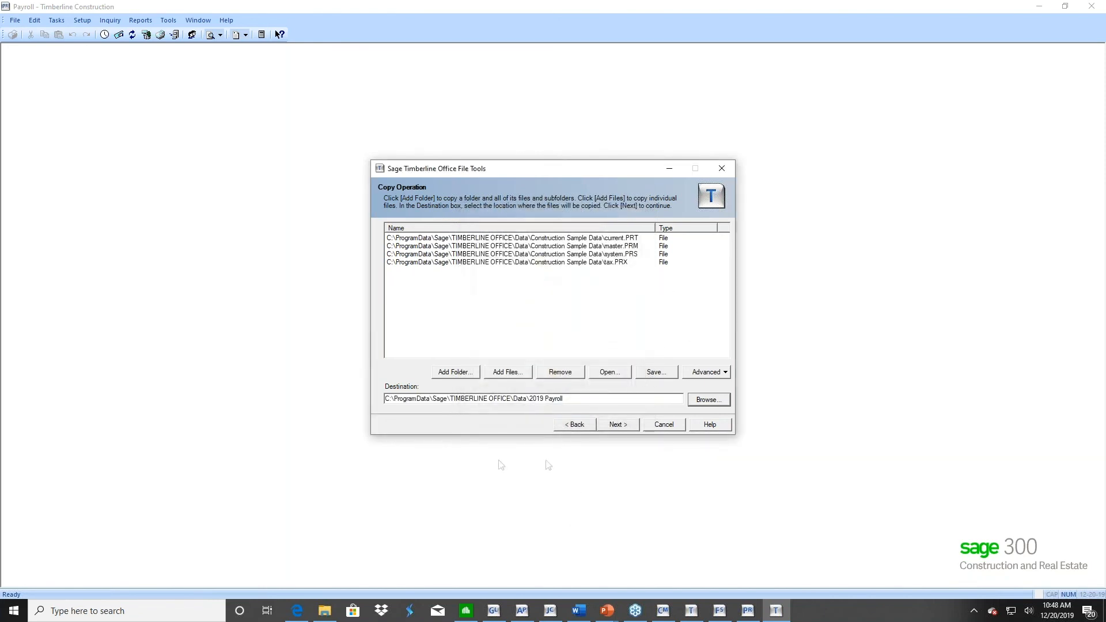
pyautogui.click(618, 423)
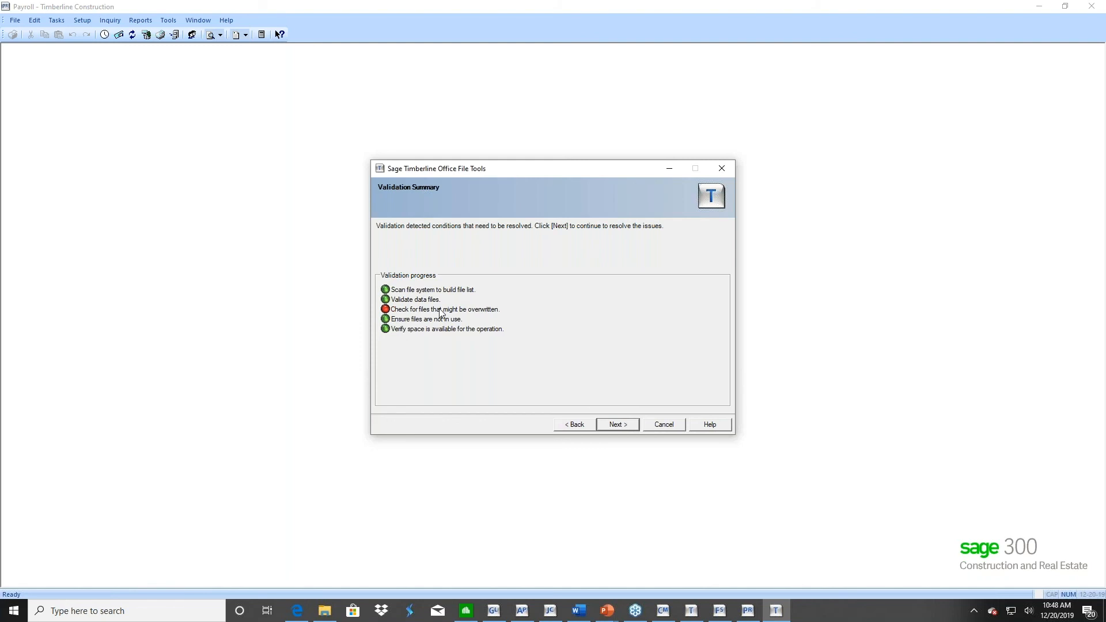
# Overwrite all four existing payroll files in the 2019 Payroll folder, run the copy and finish the wizard
pyautogui.click(612, 424)
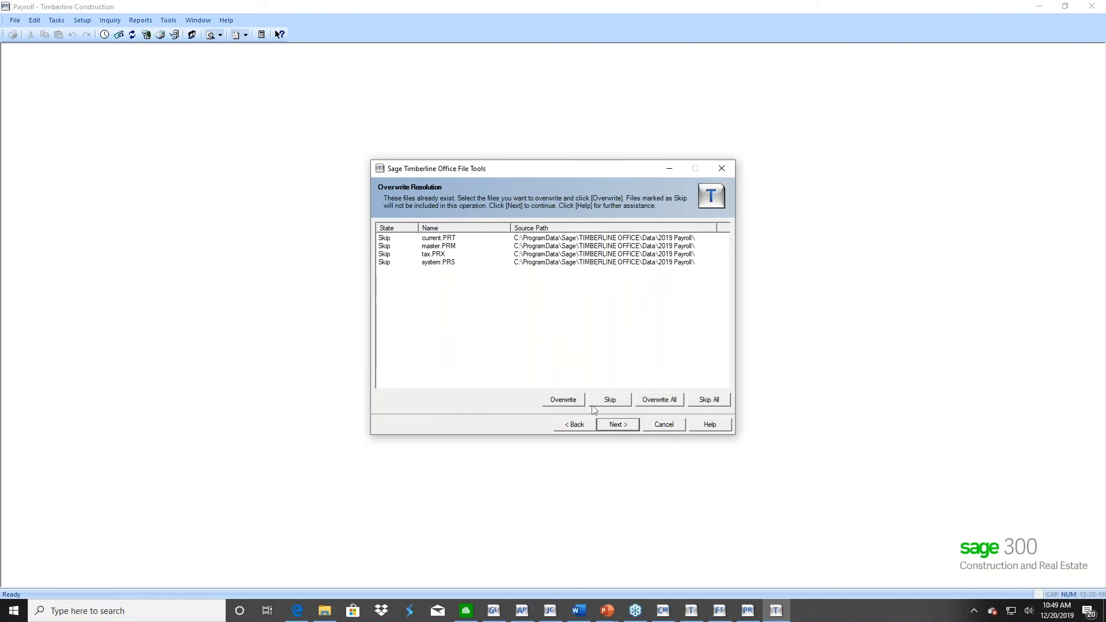
pyautogui.click(658, 399)
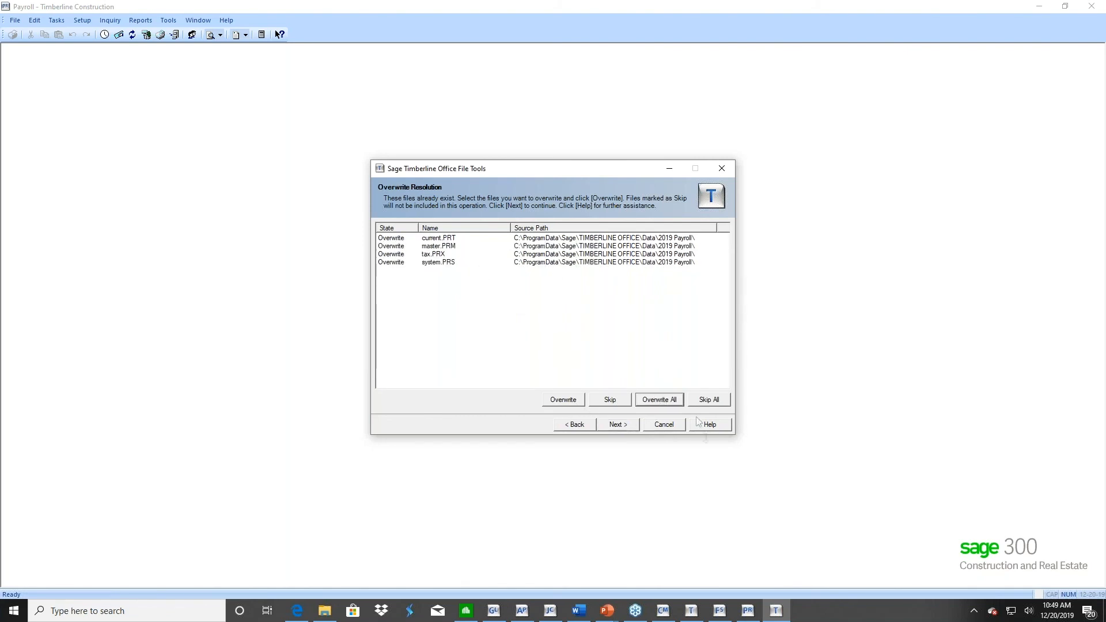
pyautogui.click(621, 427)
pyautogui.click(621, 426)
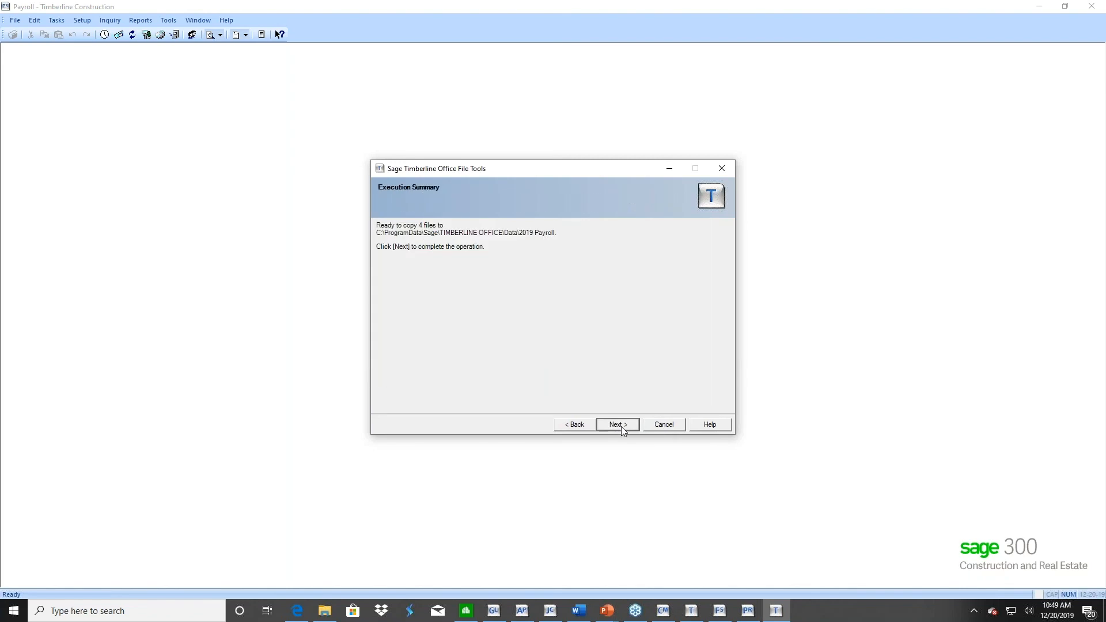
pyautogui.click(621, 426)
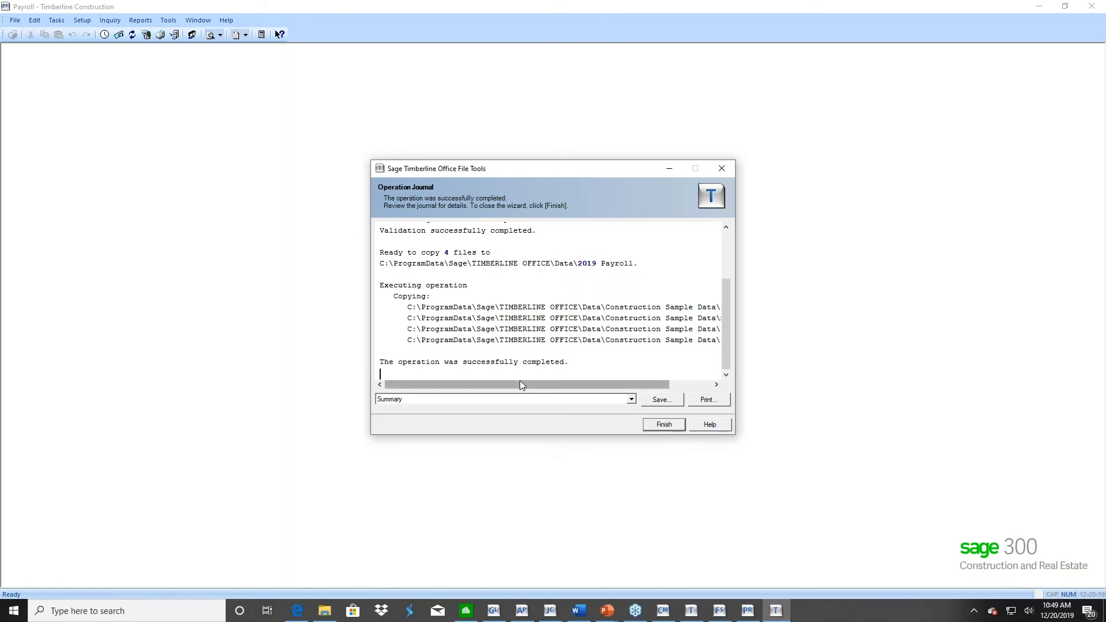
pyautogui.click(663, 424)
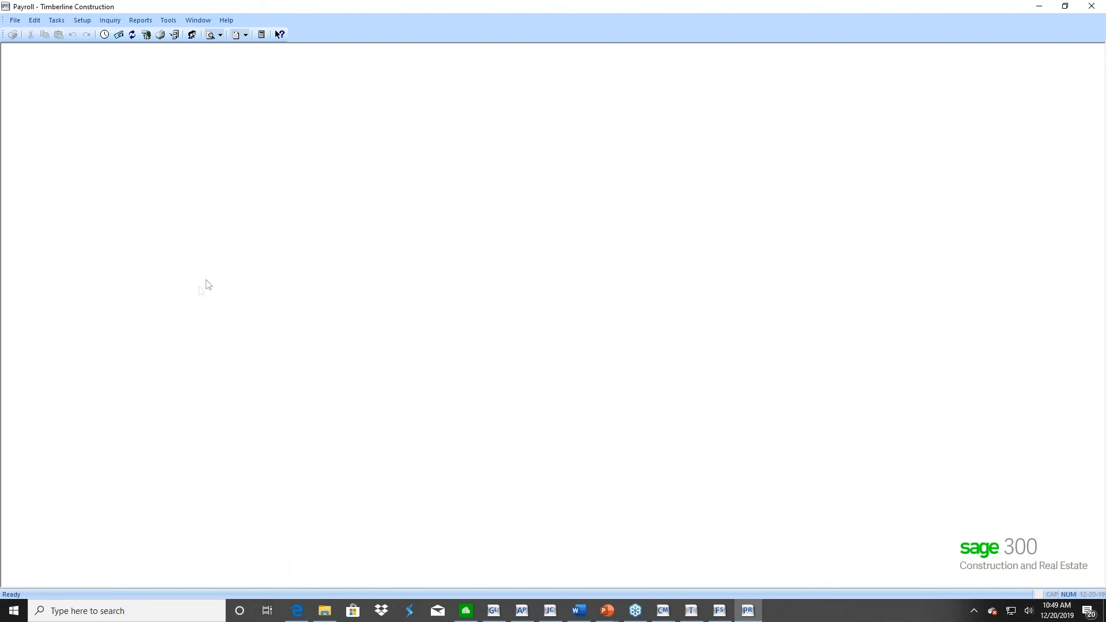
# Run Close Year in Payroll, confirming a current backup of the master file, and check the task's status in Background Tasks
pyautogui.click(58, 26)
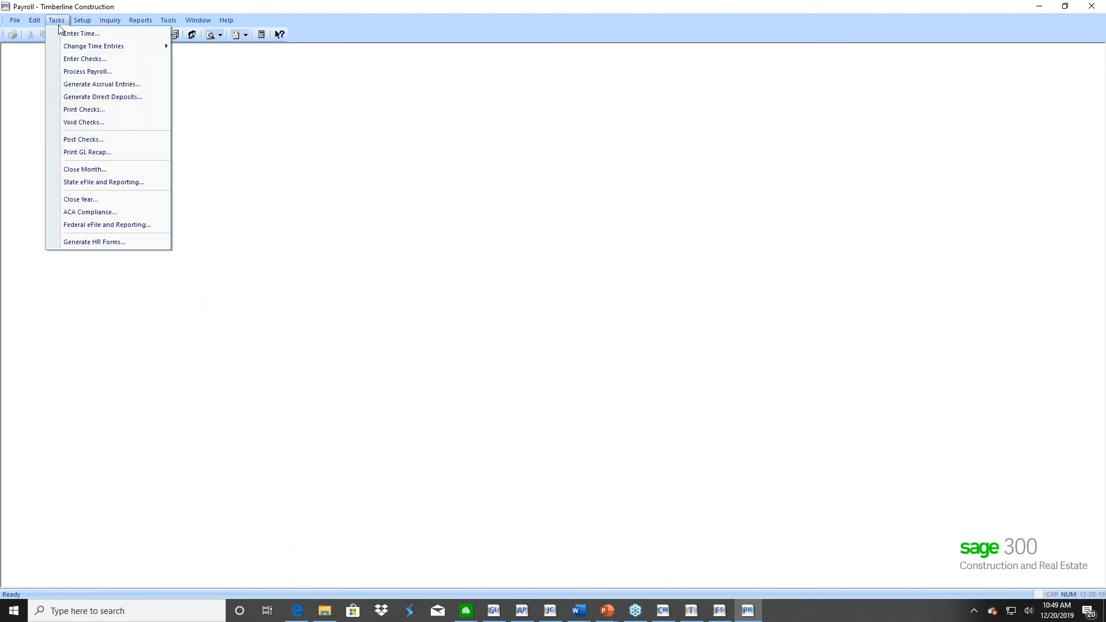
pyautogui.click(83, 201)
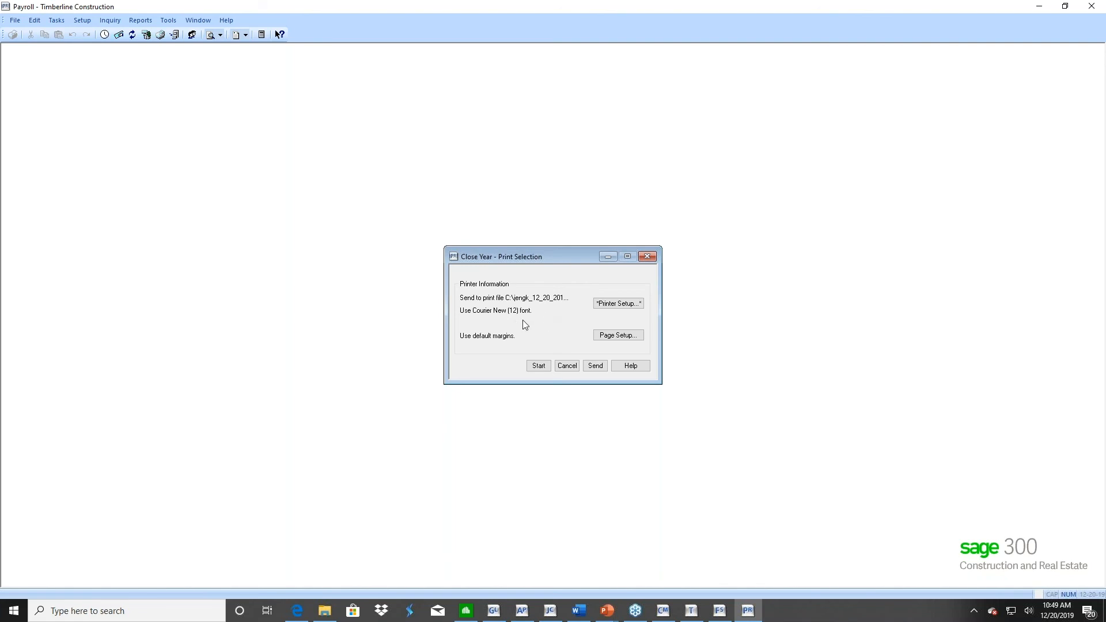
pyautogui.click(536, 367)
pyautogui.click(568, 323)
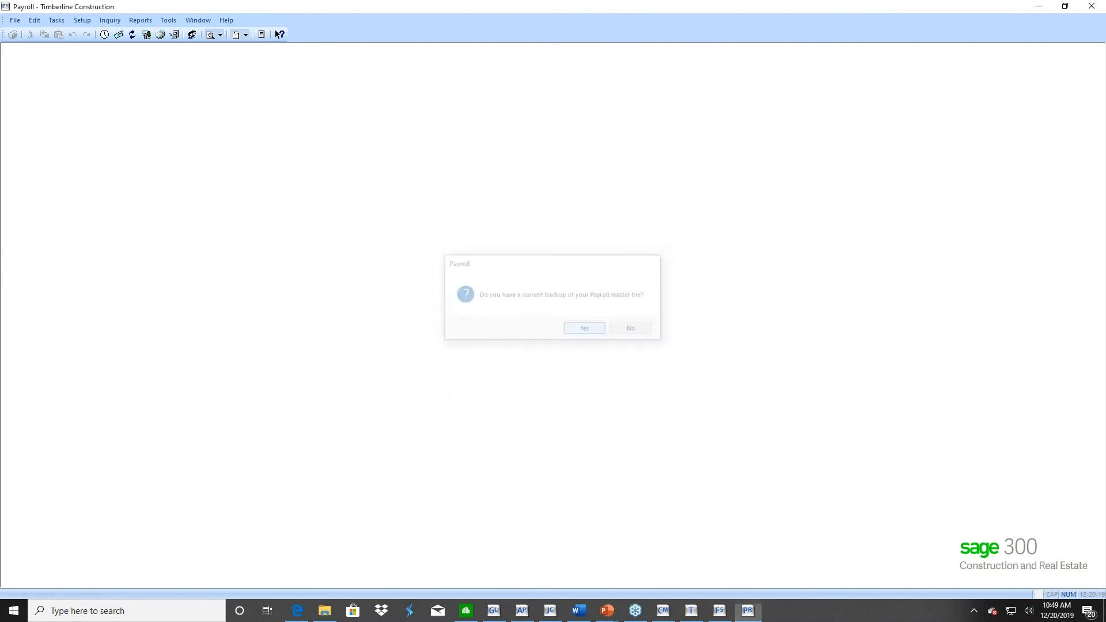
pyautogui.click(691, 610)
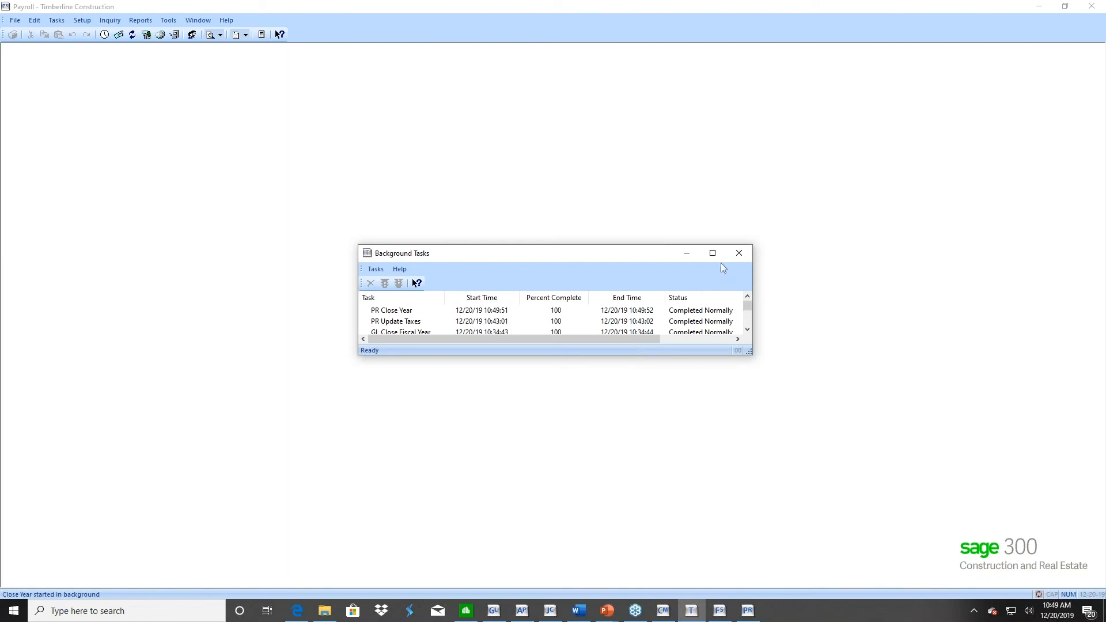
pyautogui.click(737, 253)
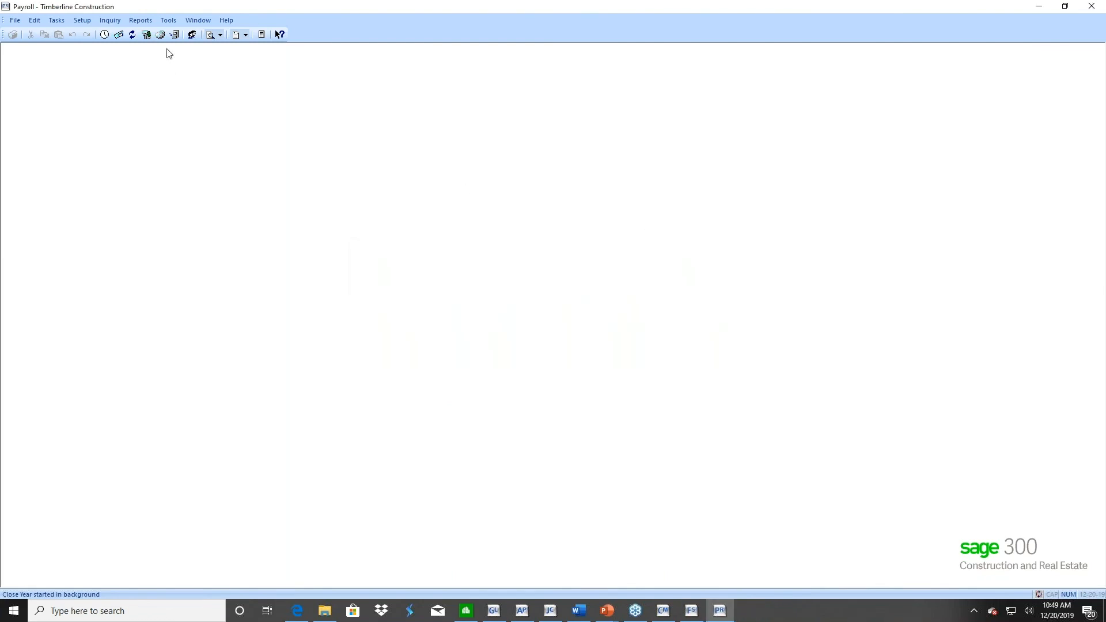
# Open the default W-2 form for modification and display its box amounts
pyautogui.click(169, 22)
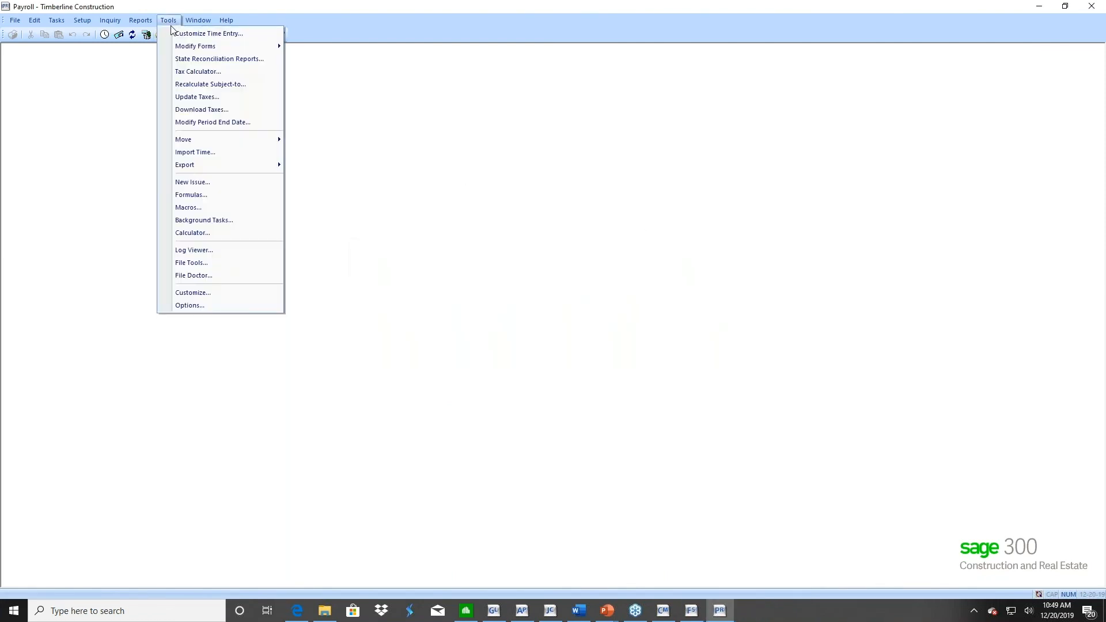
pyautogui.moveTo(171, 48)
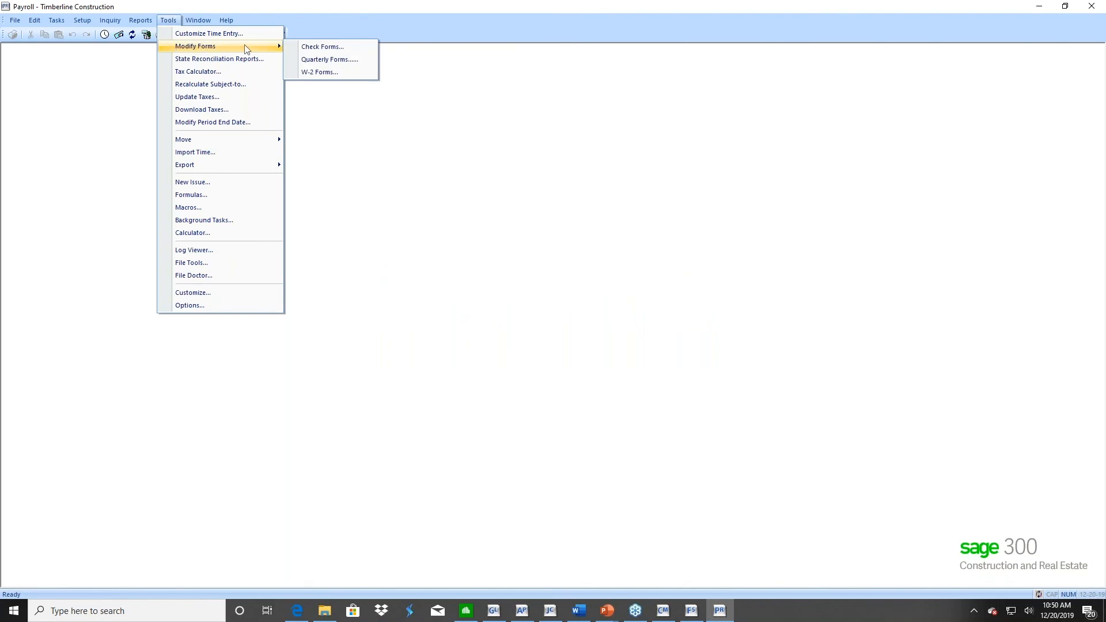
pyautogui.click(314, 74)
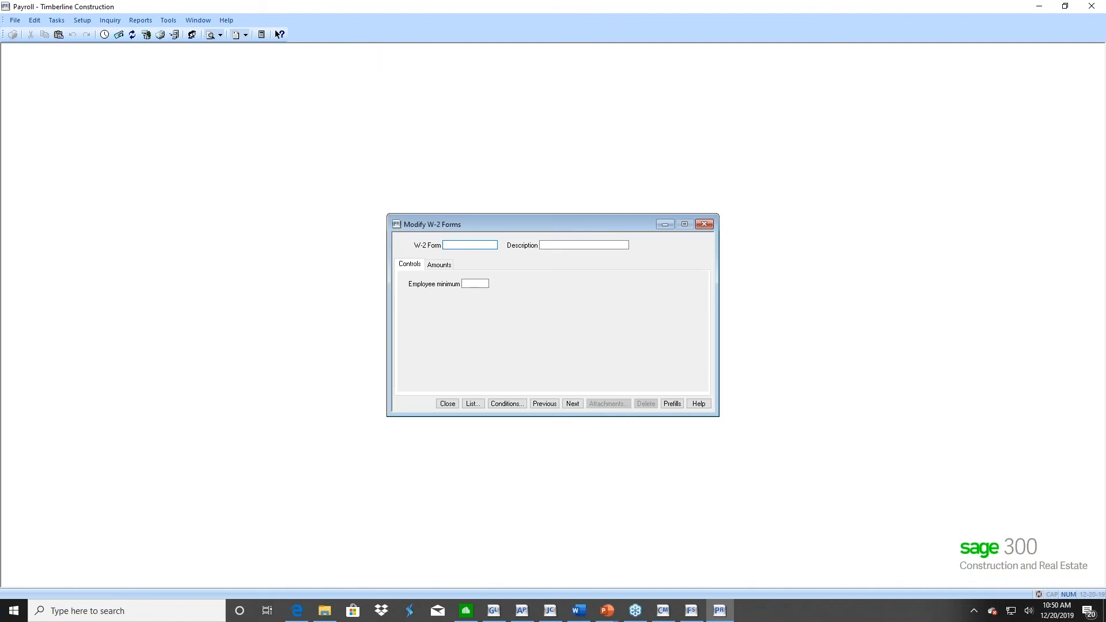
pyautogui.click(472, 404)
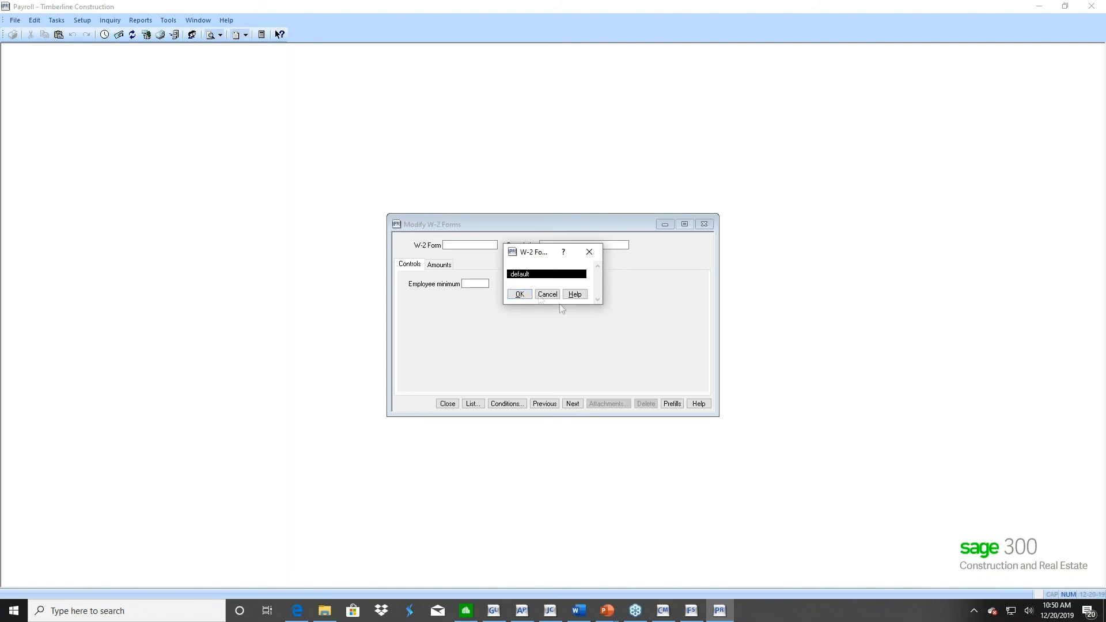
pyautogui.click(515, 297)
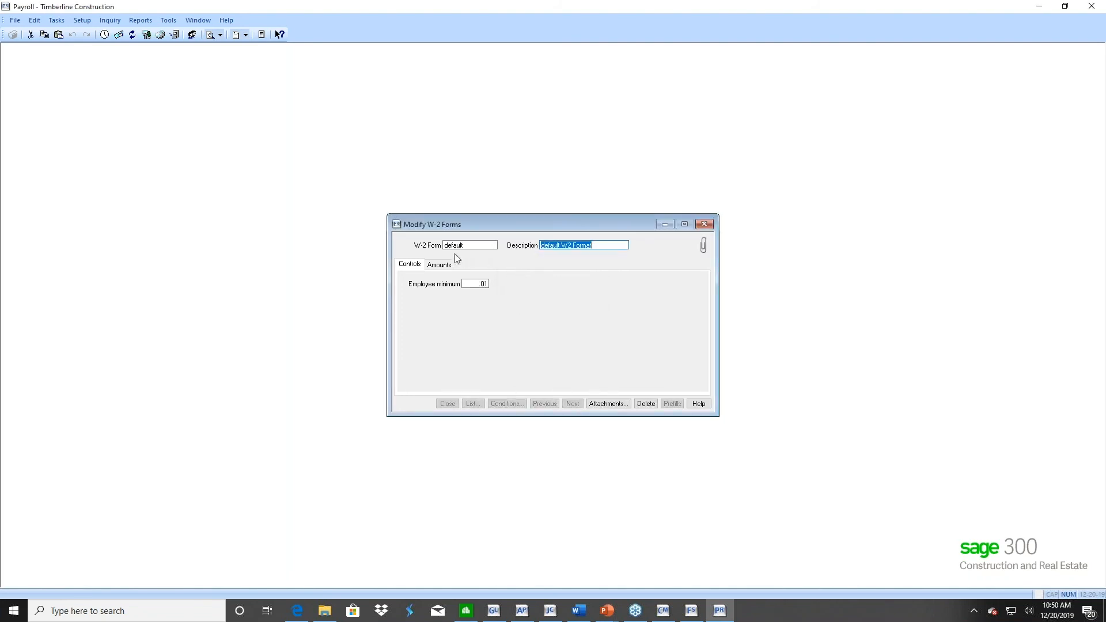
pyautogui.press('Tab')
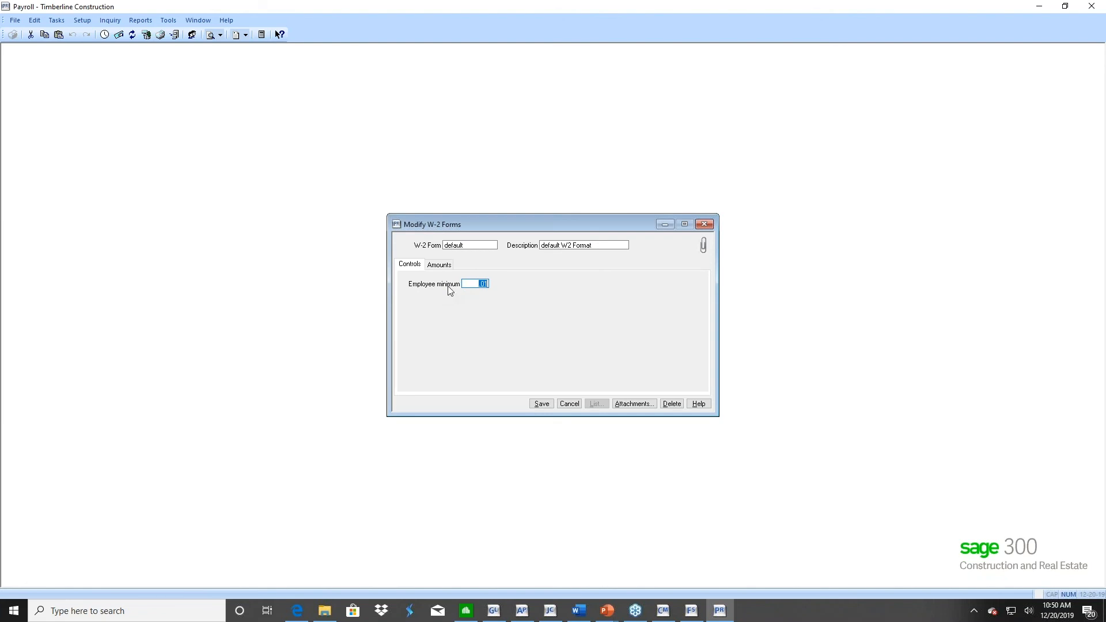
pyautogui.click(440, 268)
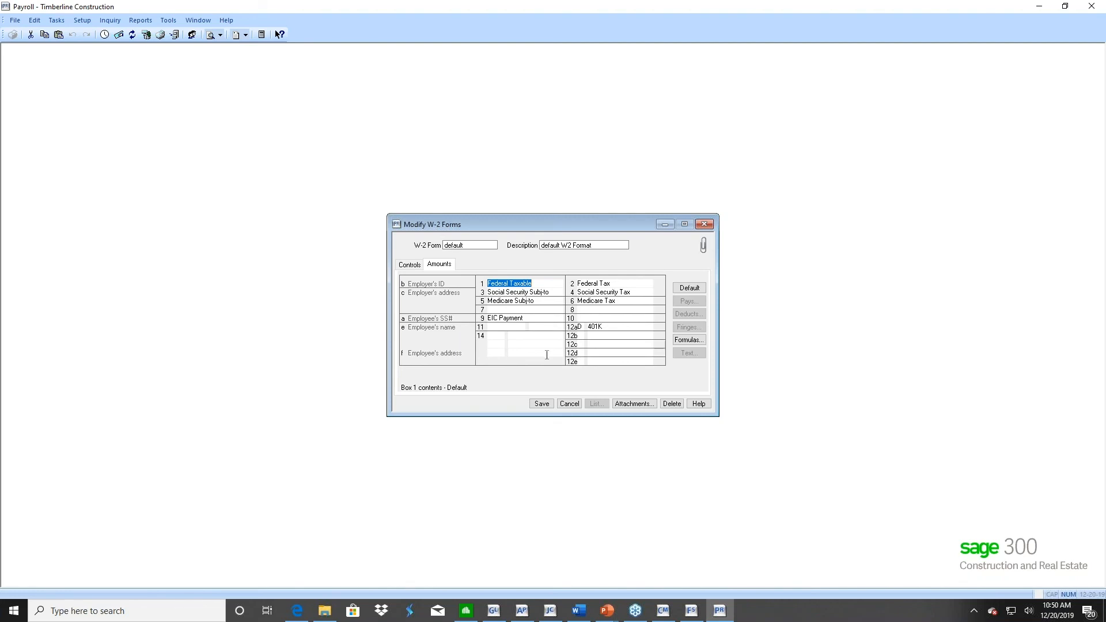
# Select the 401K deduction for box 12a and view the available payroll formulas without choosing one
pyautogui.click(603, 329)
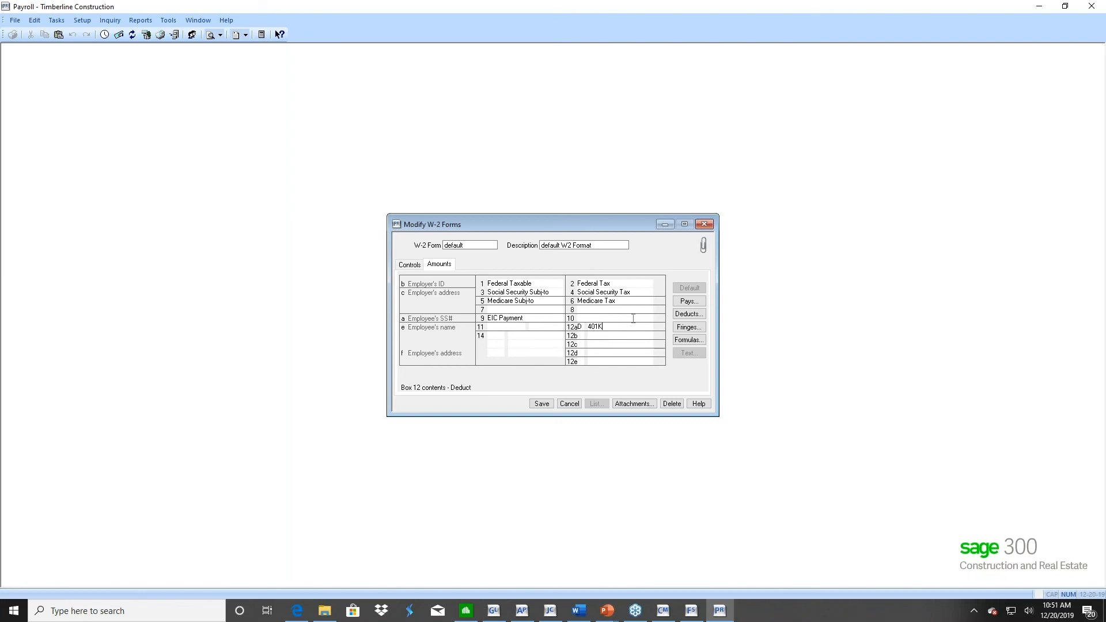
pyautogui.click(681, 317)
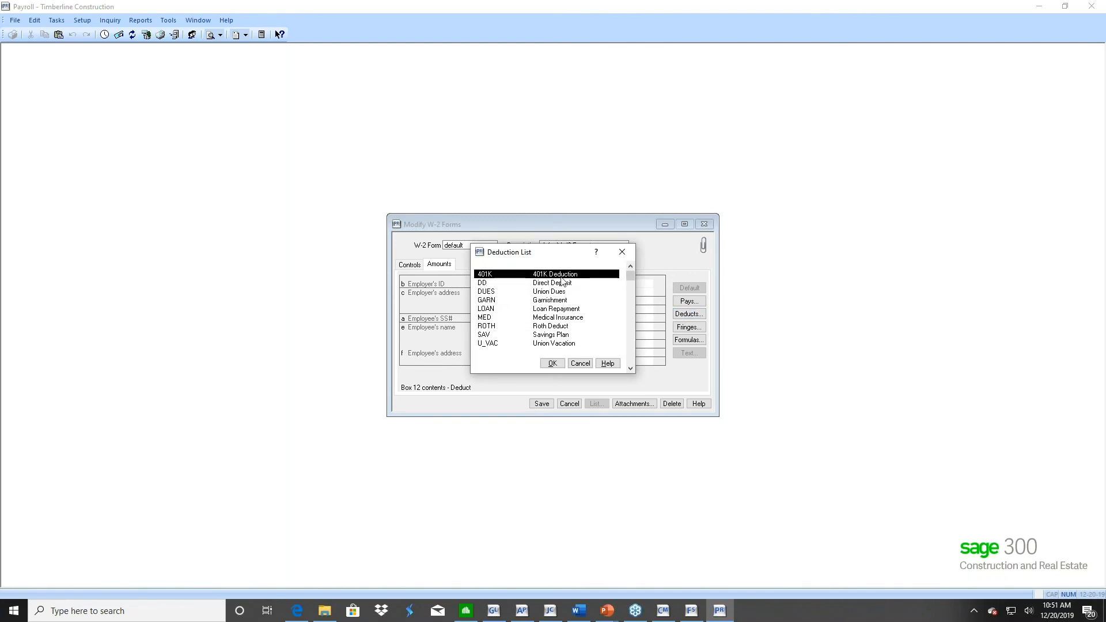
pyautogui.click(553, 365)
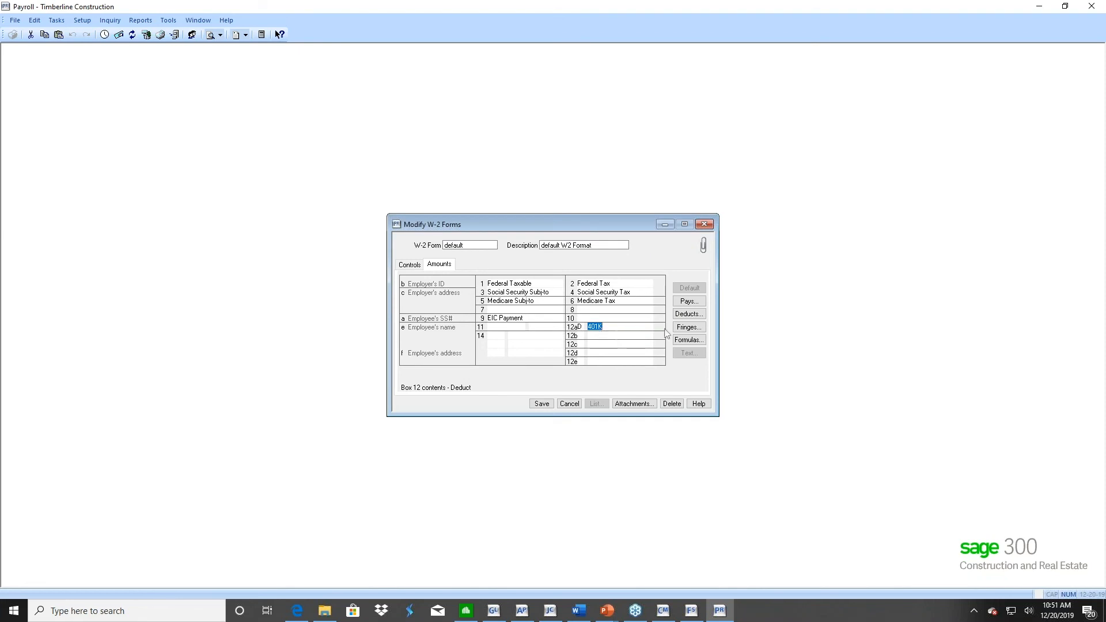
pyautogui.click(686, 341)
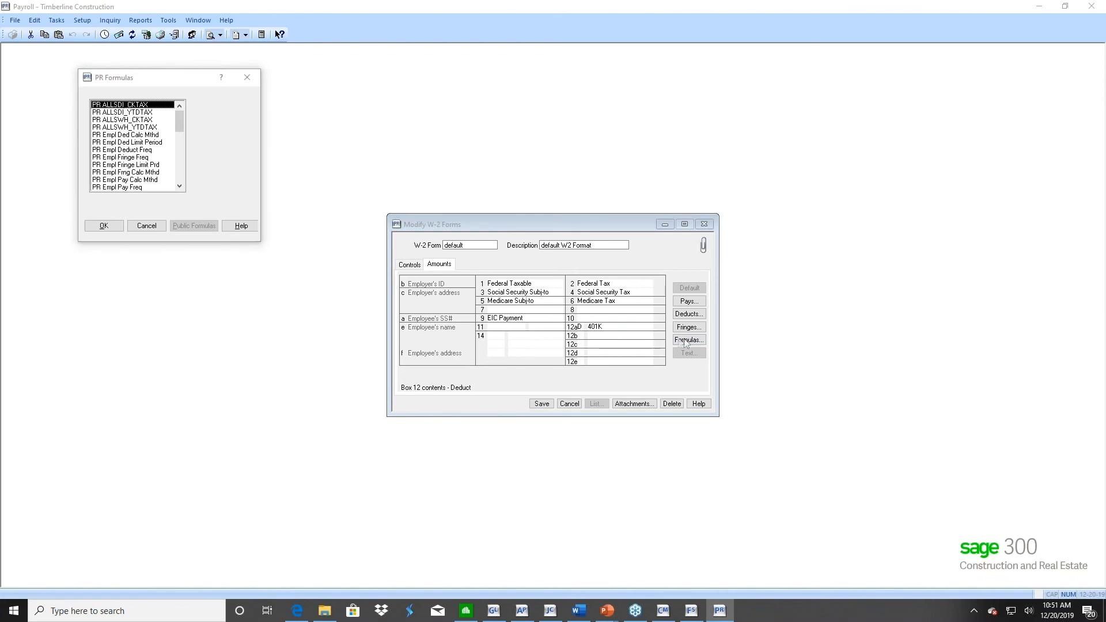
pyautogui.click(147, 225)
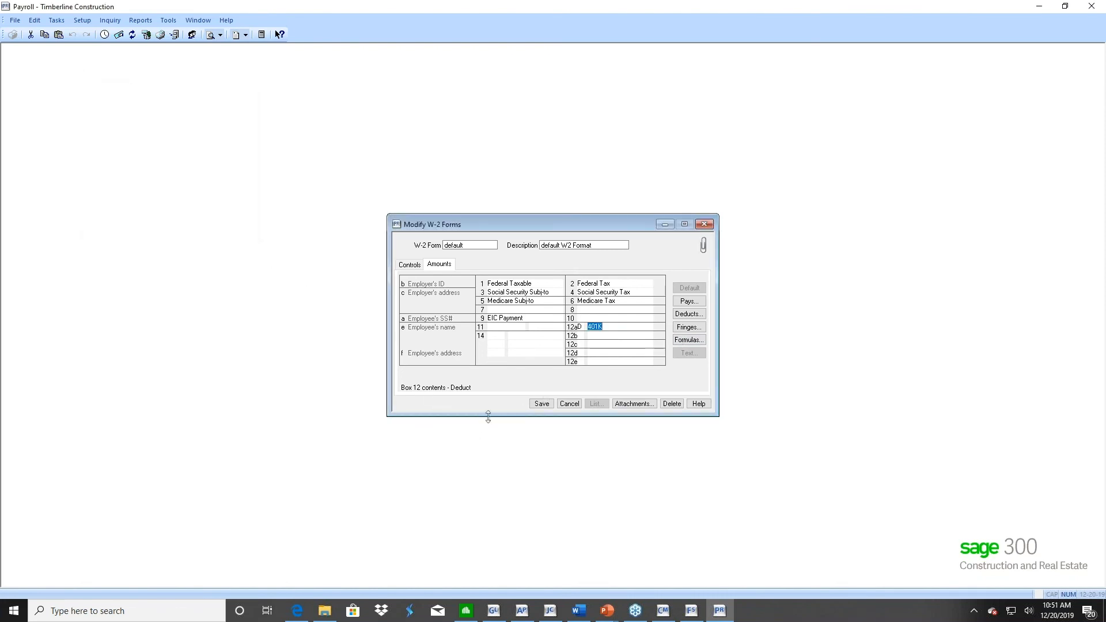
# Start a new public formula beside the W-2 form and enter "Lookup (" as its opening
pyautogui.moveTo(539, 226); pyautogui.dragTo(723, 178)
pyautogui.click(168, 21)
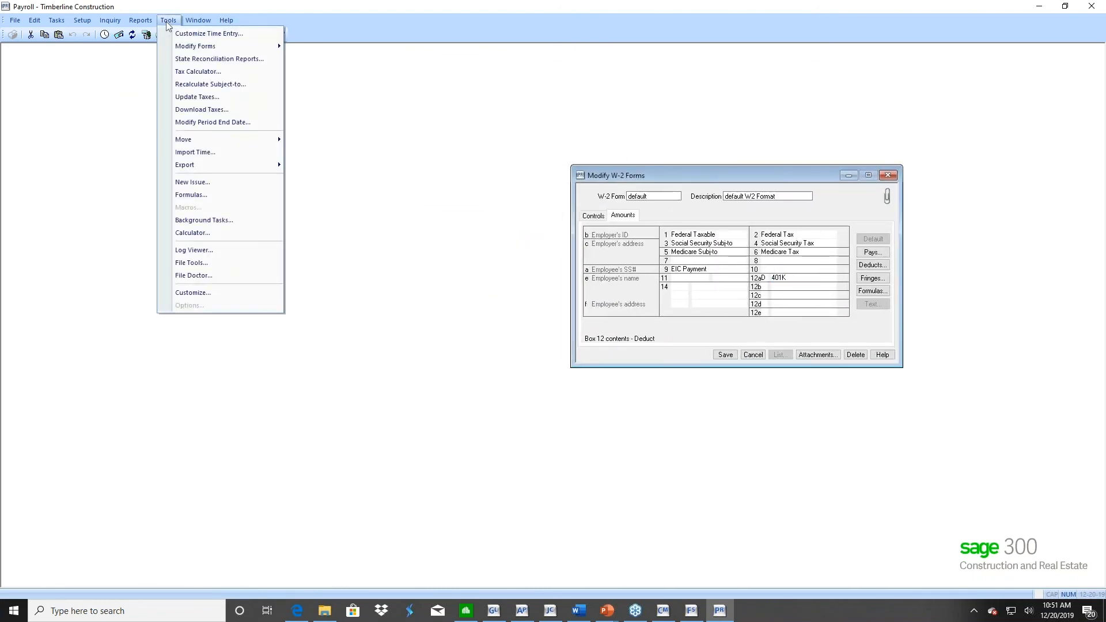
pyautogui.click(194, 198)
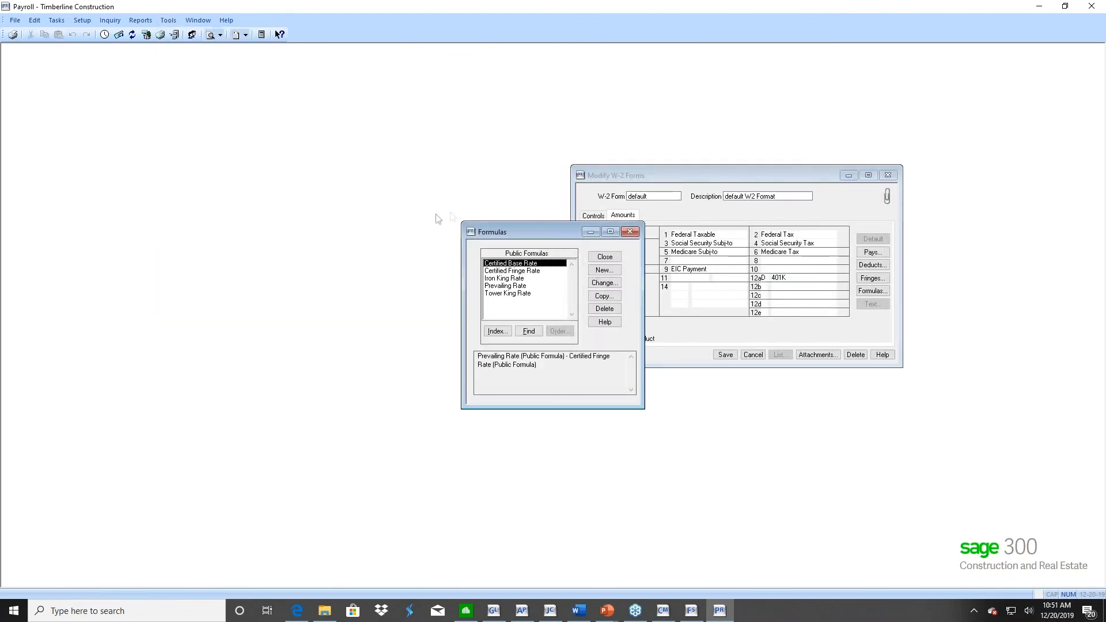
pyautogui.moveTo(520, 229); pyautogui.dragTo(316, 192)
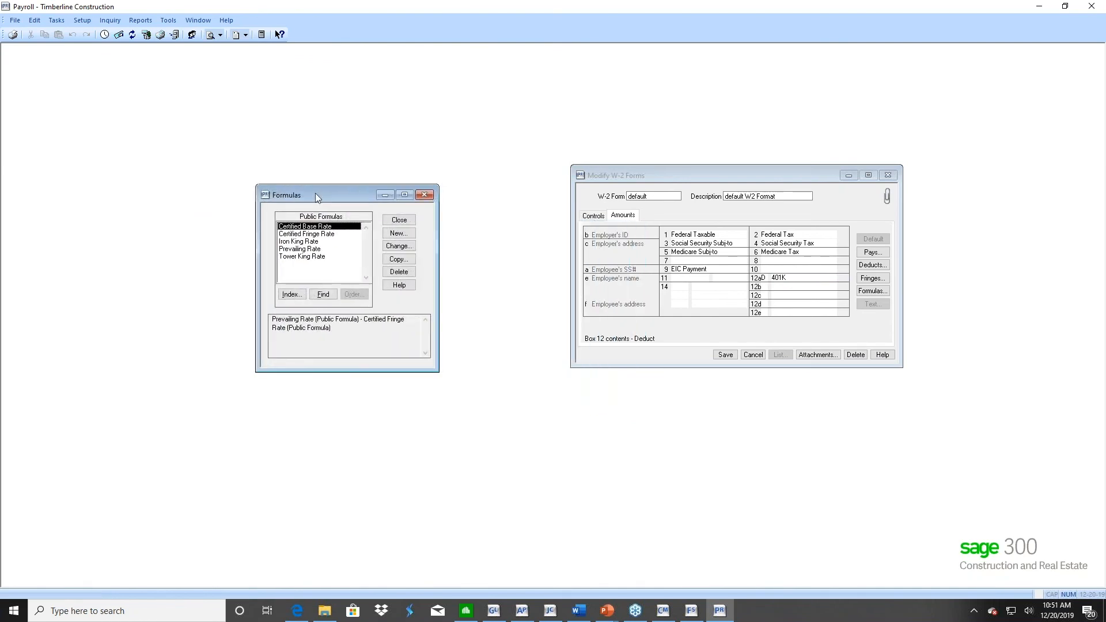
pyautogui.click(406, 236)
pyautogui.write('Loojy')
pyautogui.write('p')
pyautogui.press('BackSpace')
pyautogui.press('BackSpace')
pyautogui.press('BackSpace')
pyautogui.press('BackSpace')
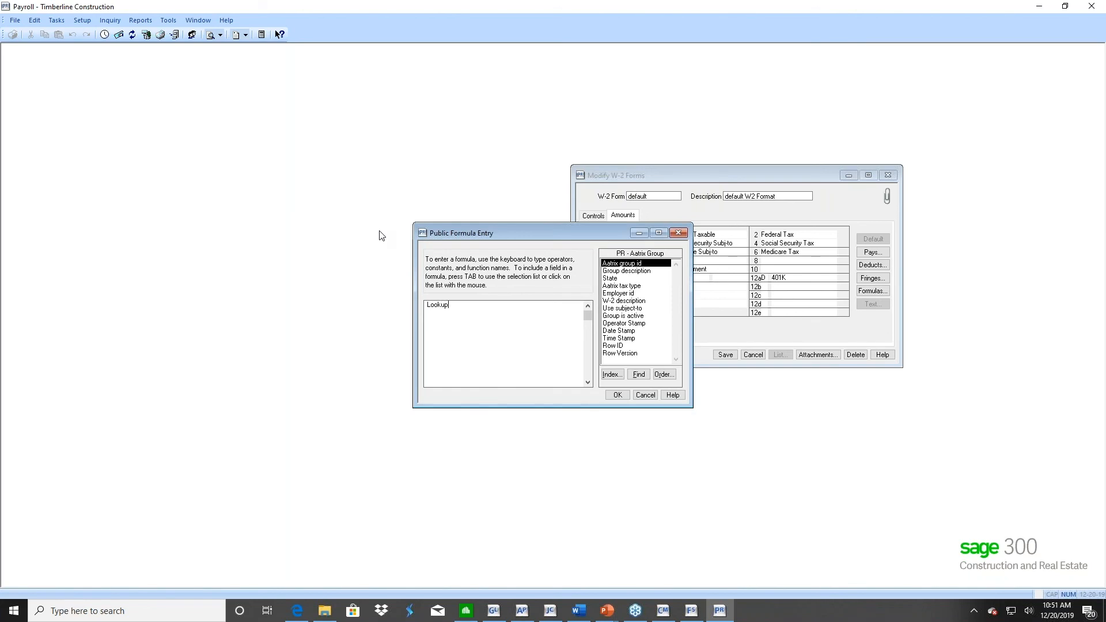
pyautogui.write('kup (')
# Insert the Prior Year Deduction field from the PR - Employee Deduct record as the formula's first argument
pyautogui.click(612, 375)
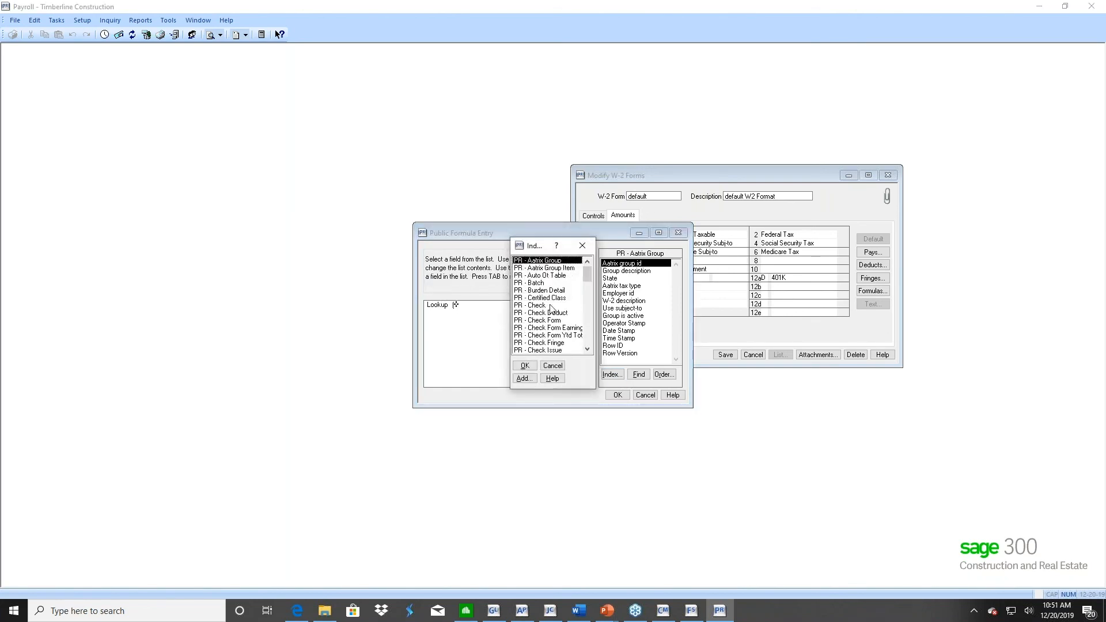
pyautogui.click(588, 326)
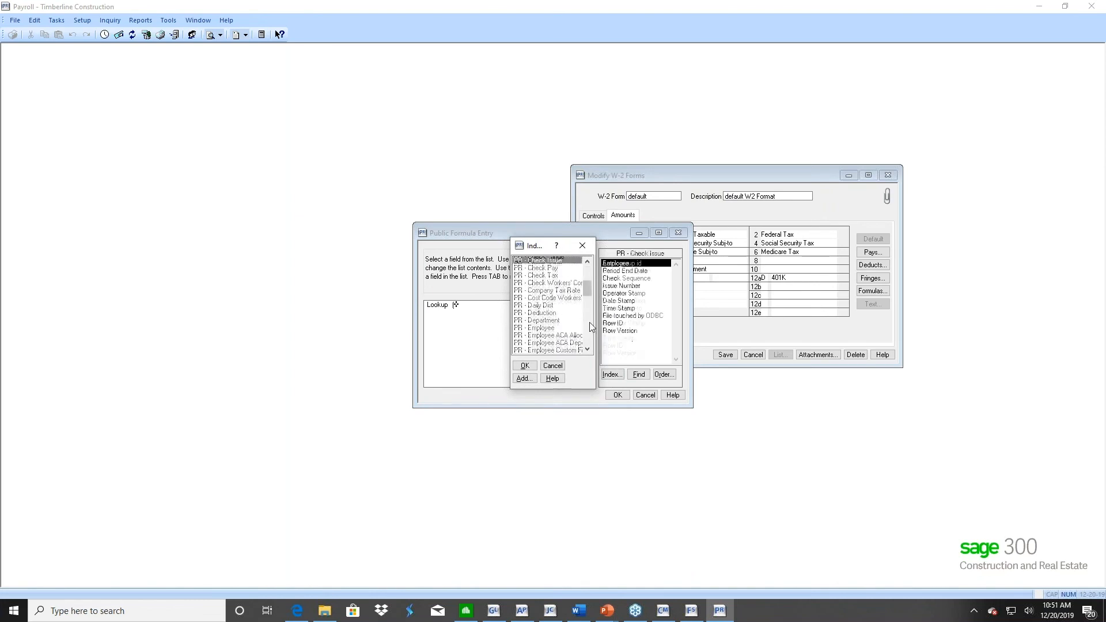
pyautogui.click(589, 327)
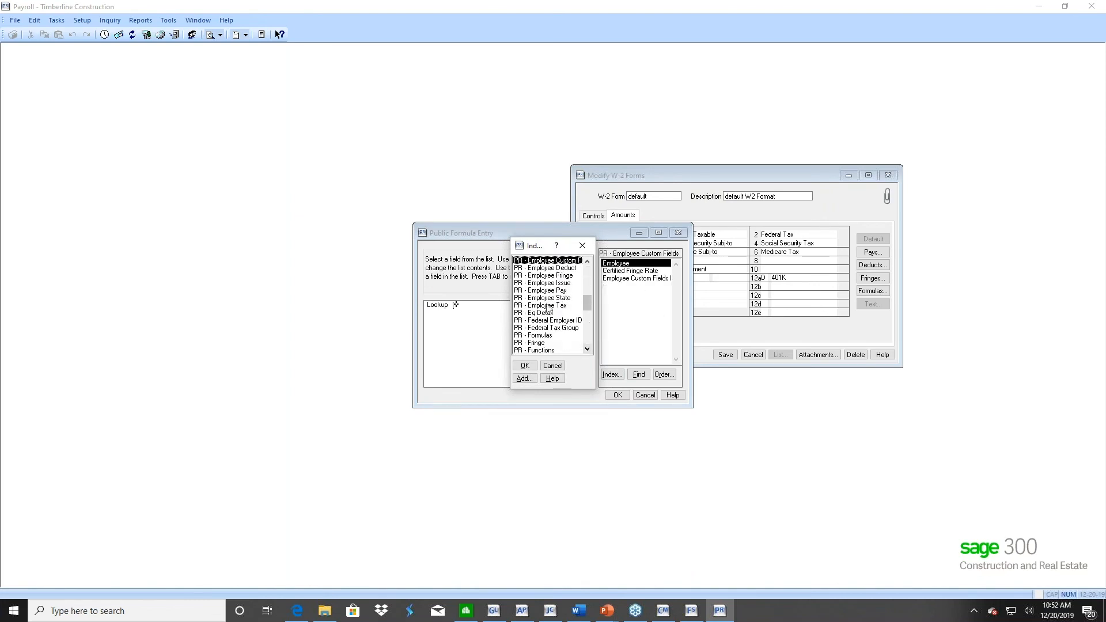
pyautogui.click(544, 269)
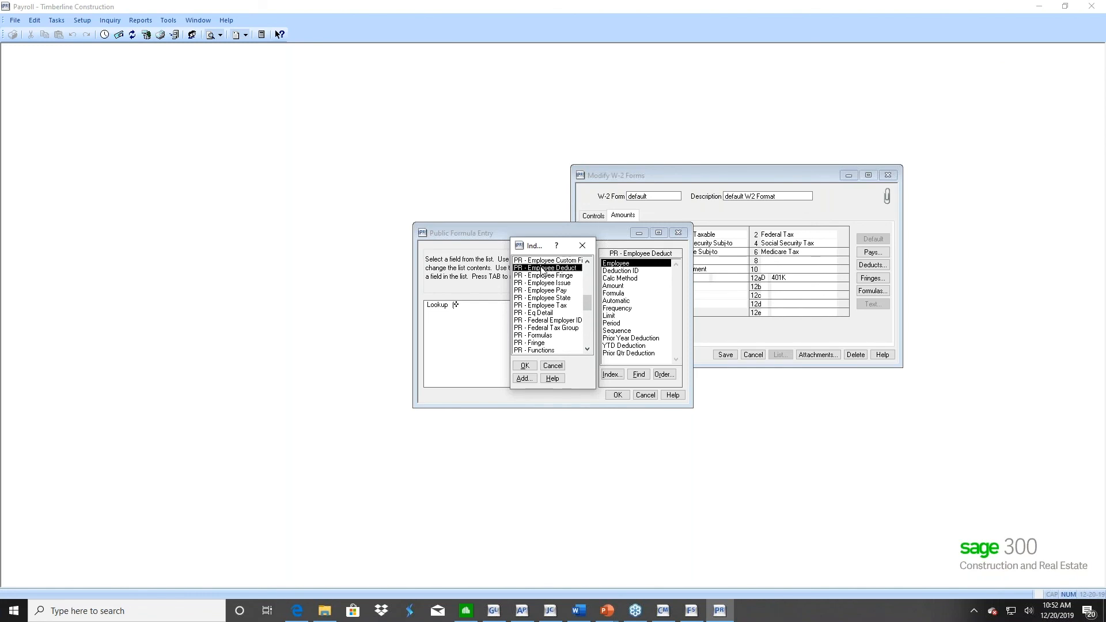
pyautogui.doubleClick(542, 269)
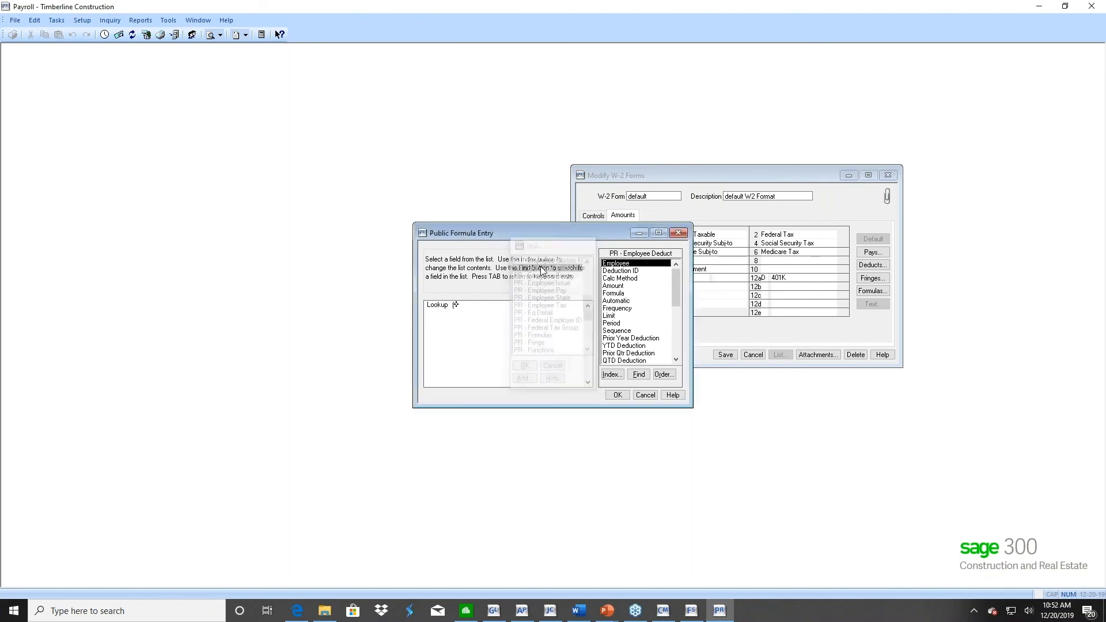
pyautogui.click(626, 339)
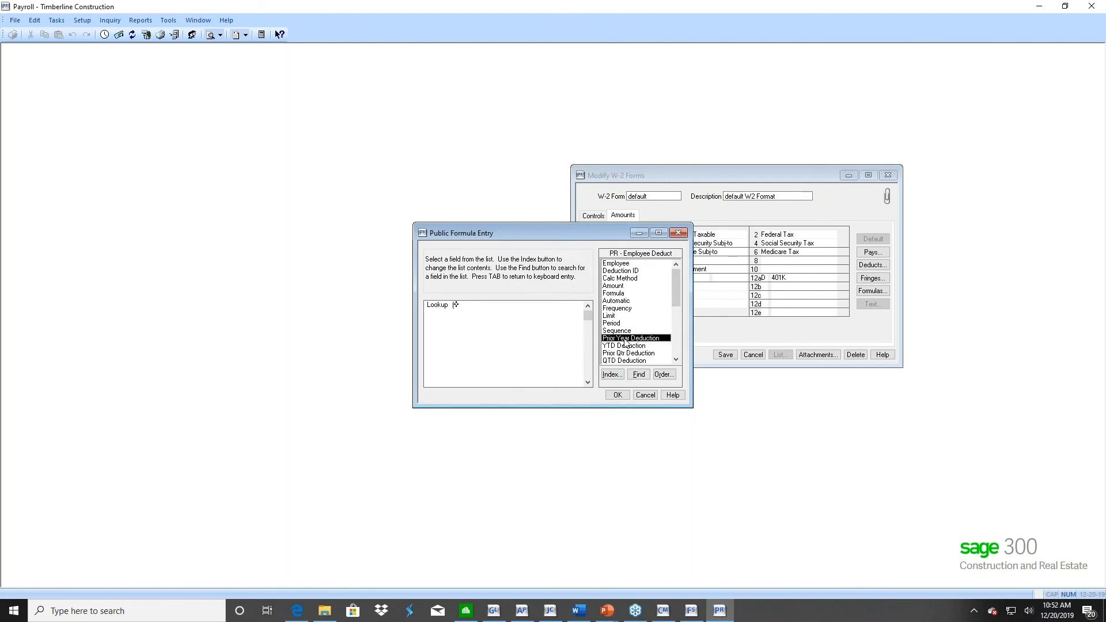
pyautogui.doubleClick(626, 340)
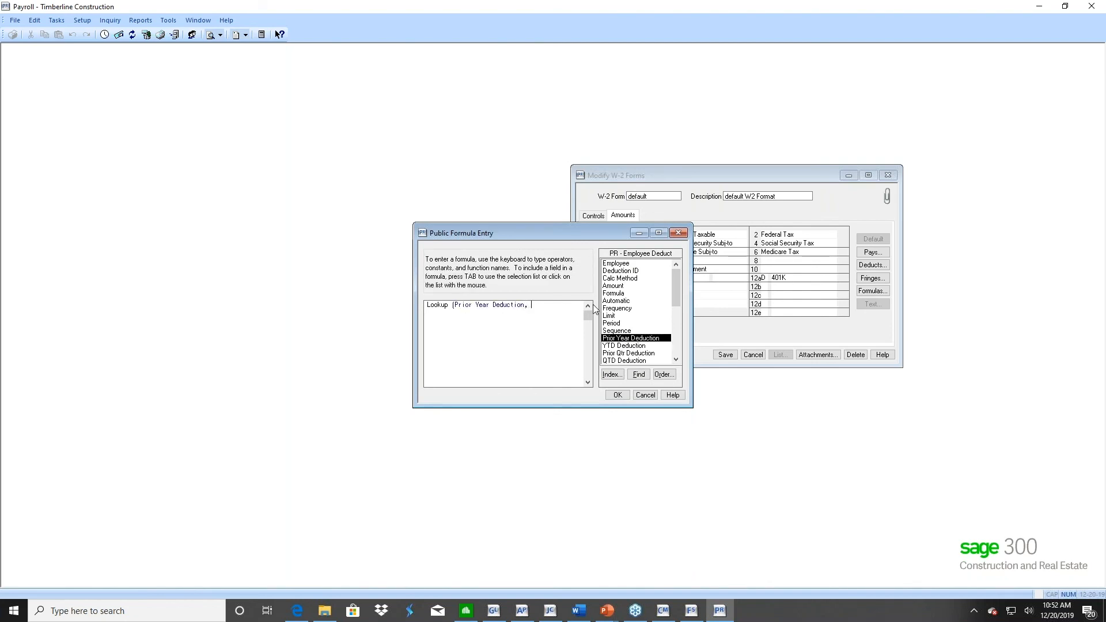
# Add the Employee field from the PR - Employee record and the constant "401K" to complete the lookup formula
pyautogui.click(613, 375)
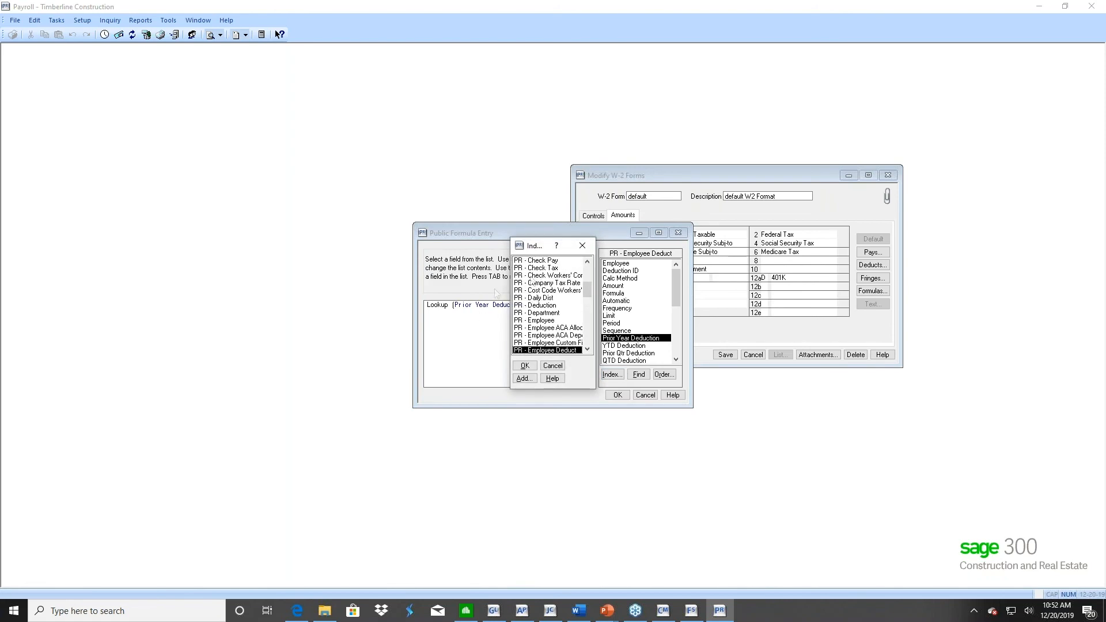
pyautogui.doubleClick(542, 320)
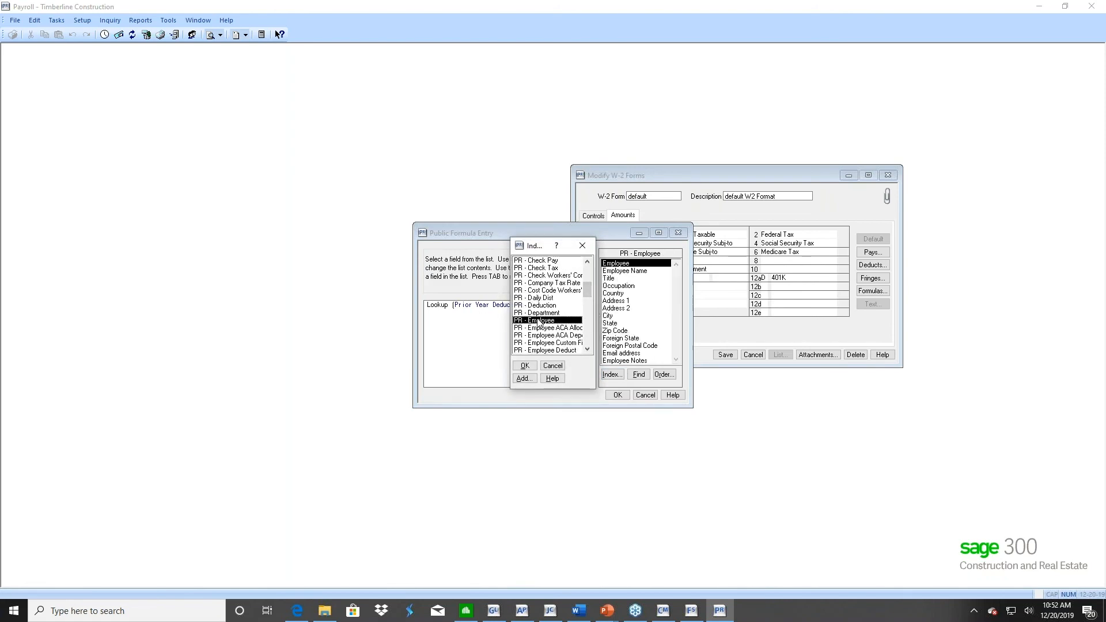
pyautogui.doubleClick(620, 264)
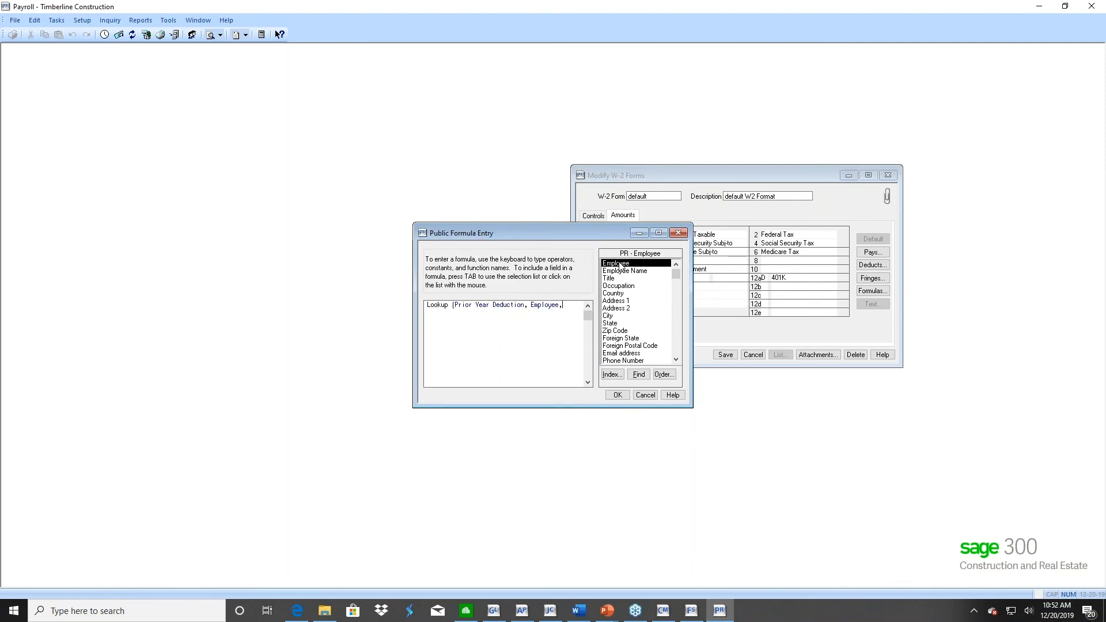
pyautogui.write(', "401K"')
# Save the public formula as Prior 401K and close the formula list
pyautogui.click(617, 395)
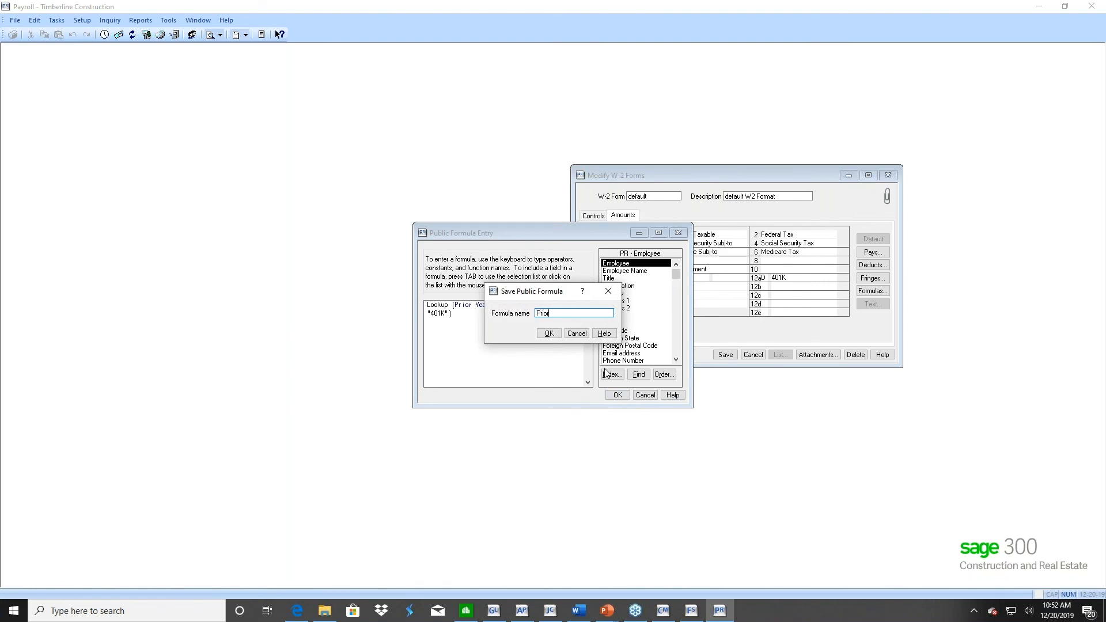
pyautogui.write('Prior 401K')
pyautogui.click(549, 334)
pyautogui.click(402, 220)
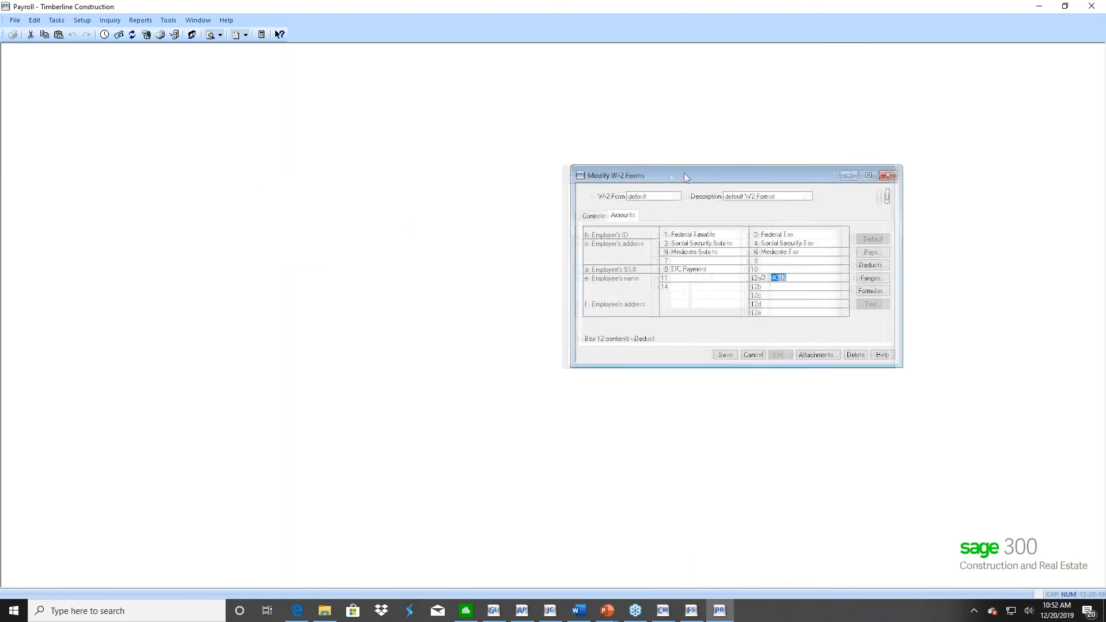
# Assign the Prior 401K formula to box 12a of the default W-2 form and save the form
pyautogui.moveTo(683, 173); pyautogui.dragTo(448, 163)
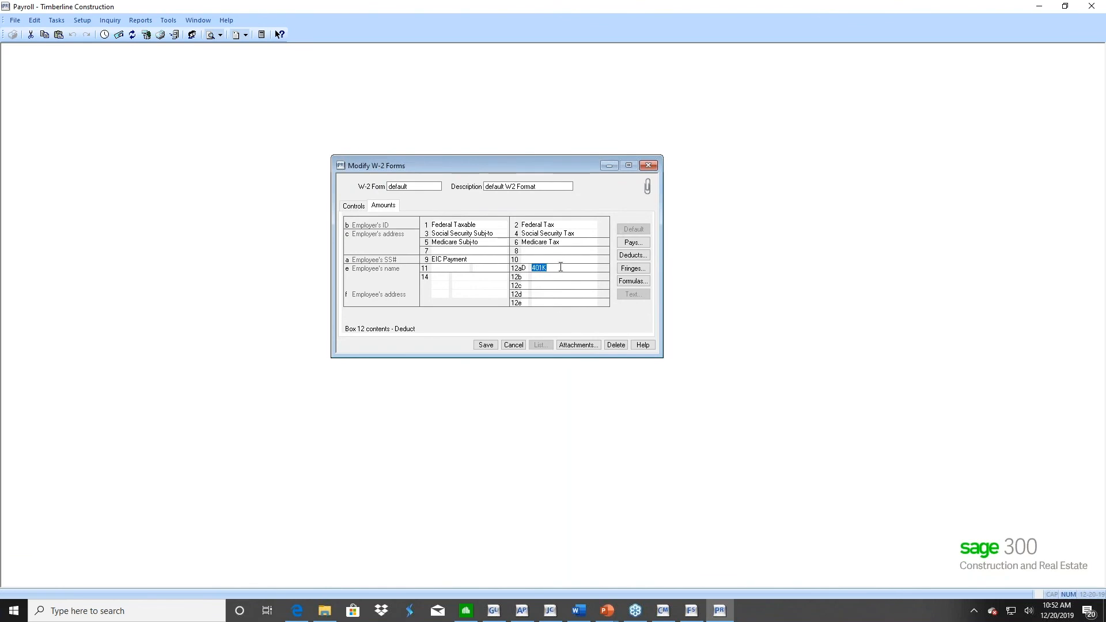
pyautogui.click(633, 281)
pyautogui.doubleClick(113, 105)
pyautogui.click(485, 345)
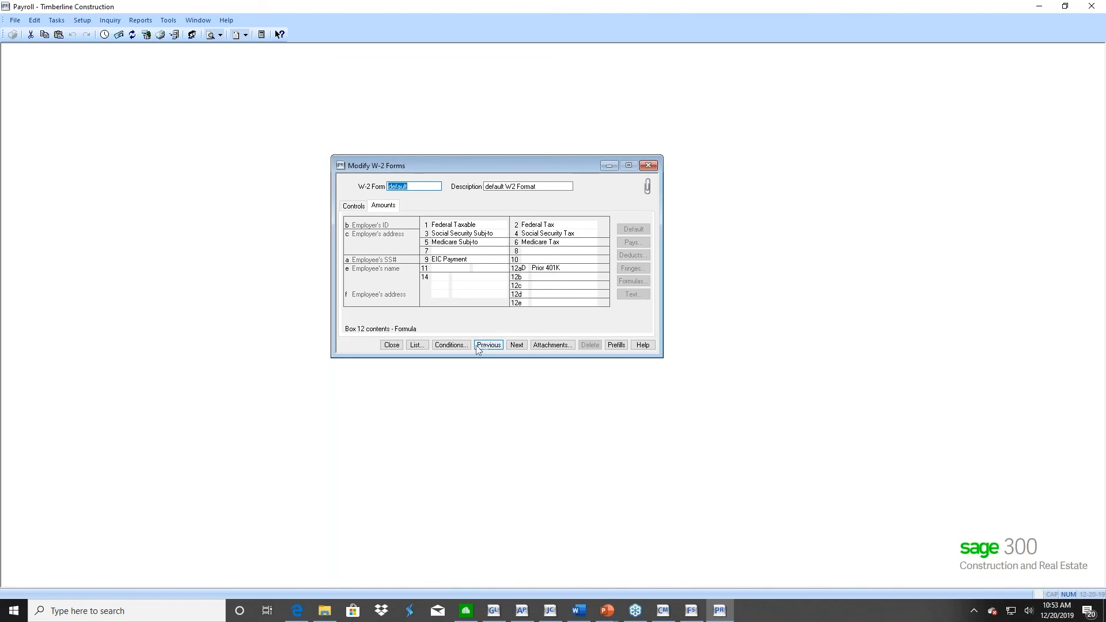